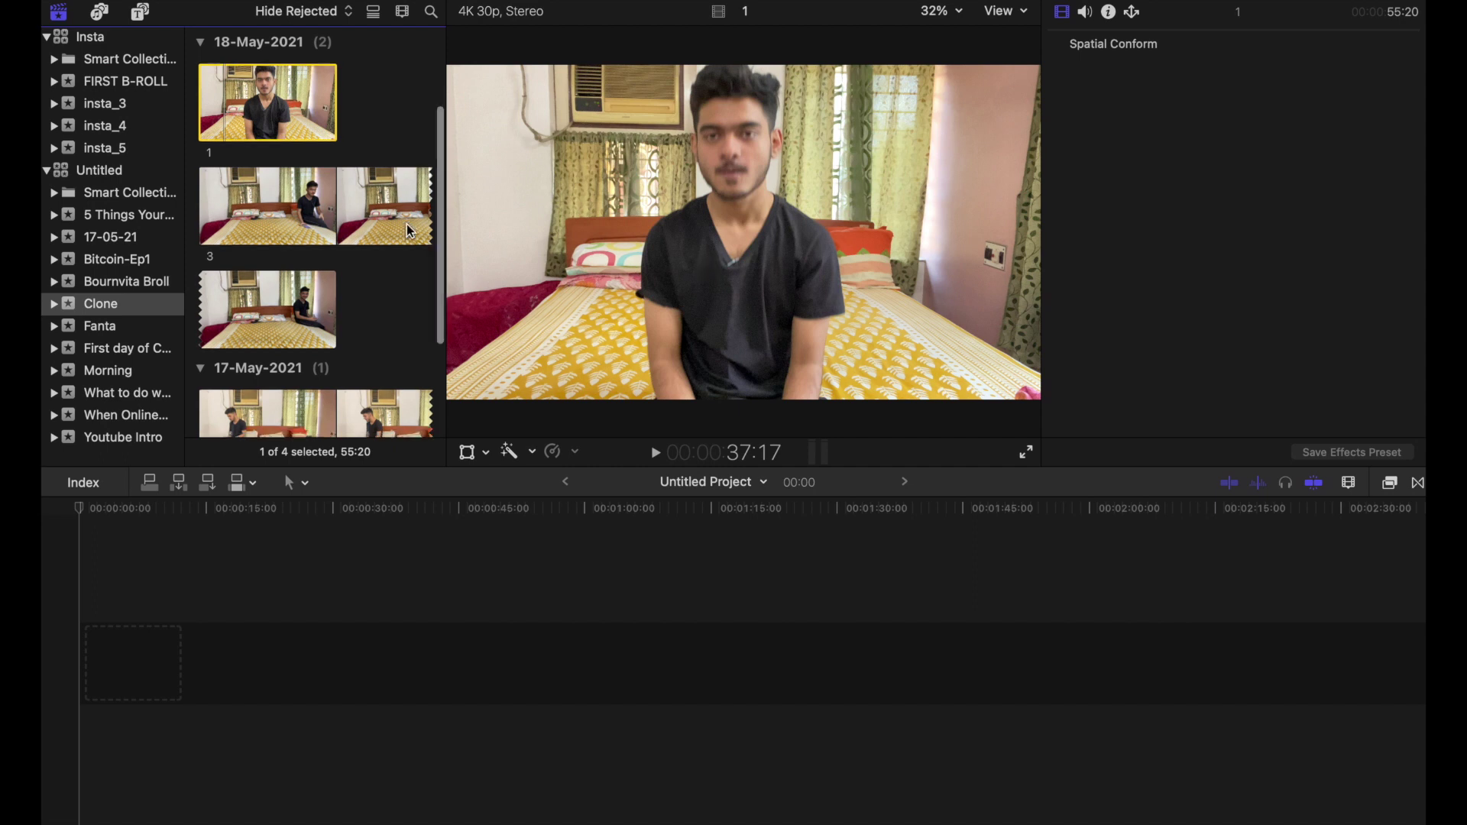
pyautogui.scroll(-4, 221, 98)
pyautogui.scroll(6, 295, 134)
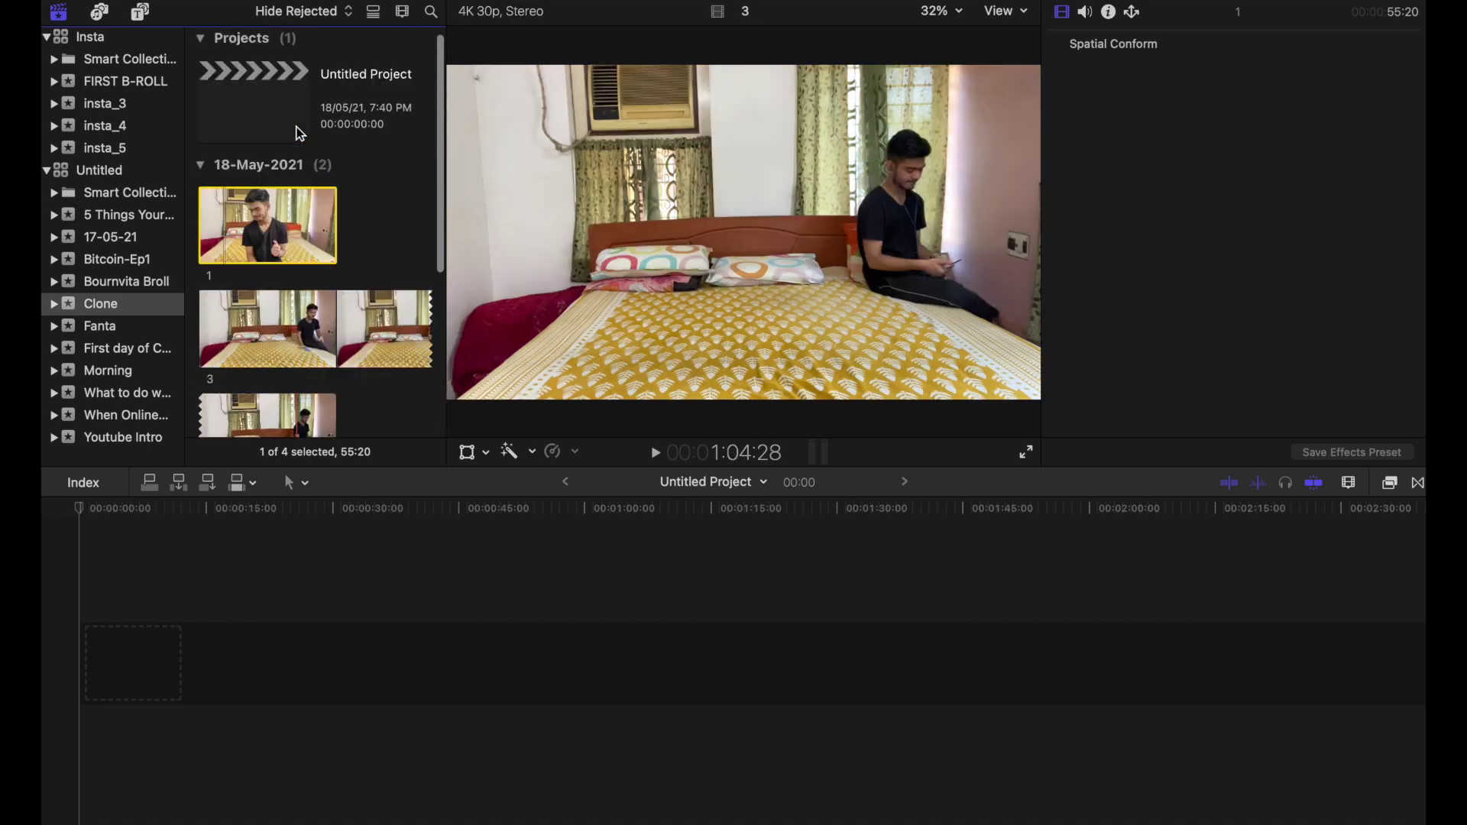
pyautogui.scroll(-4, 275, 107)
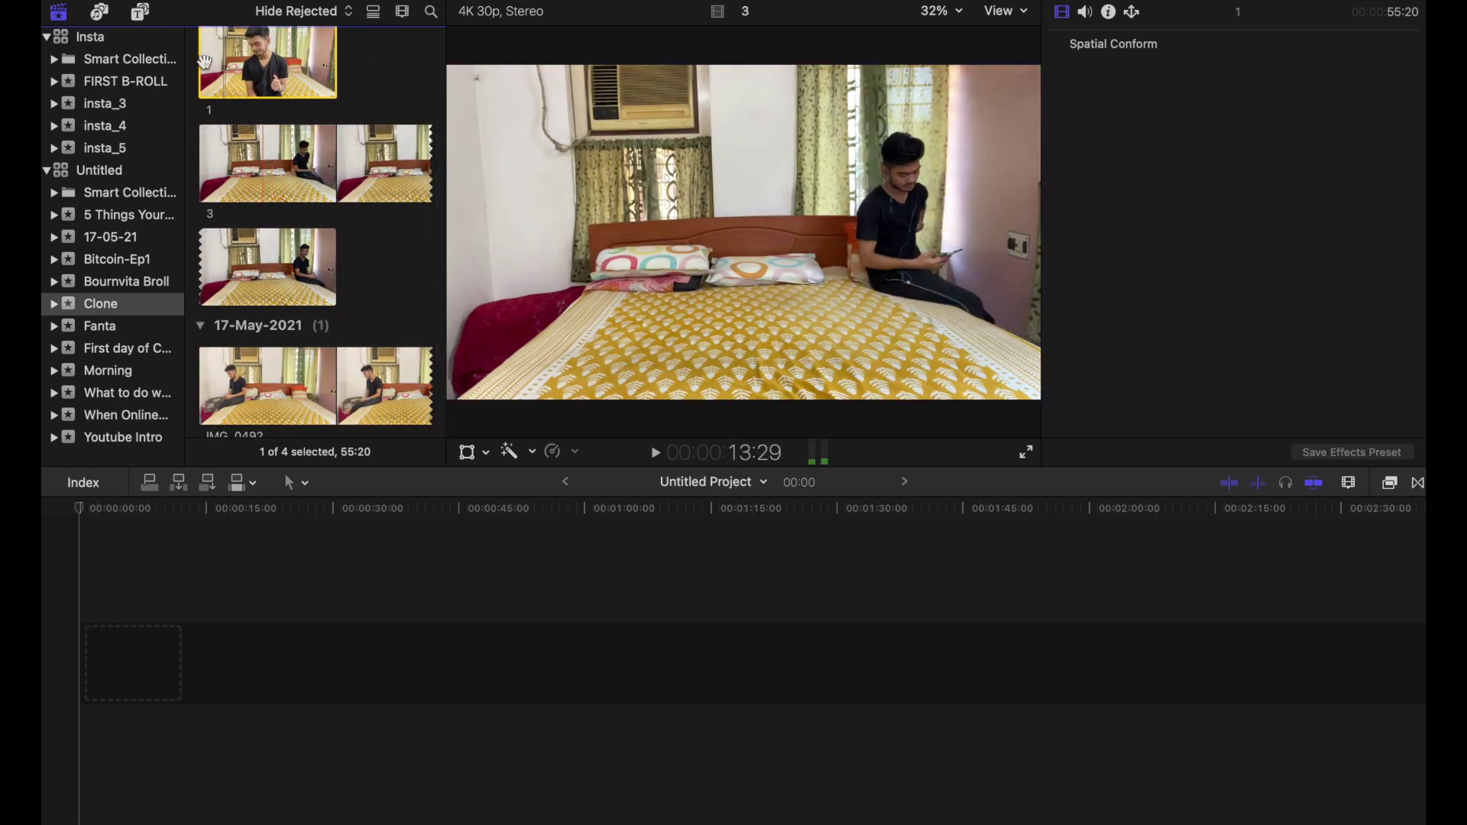
pyautogui.press('space')
pyautogui.scroll(1, 209, 64)
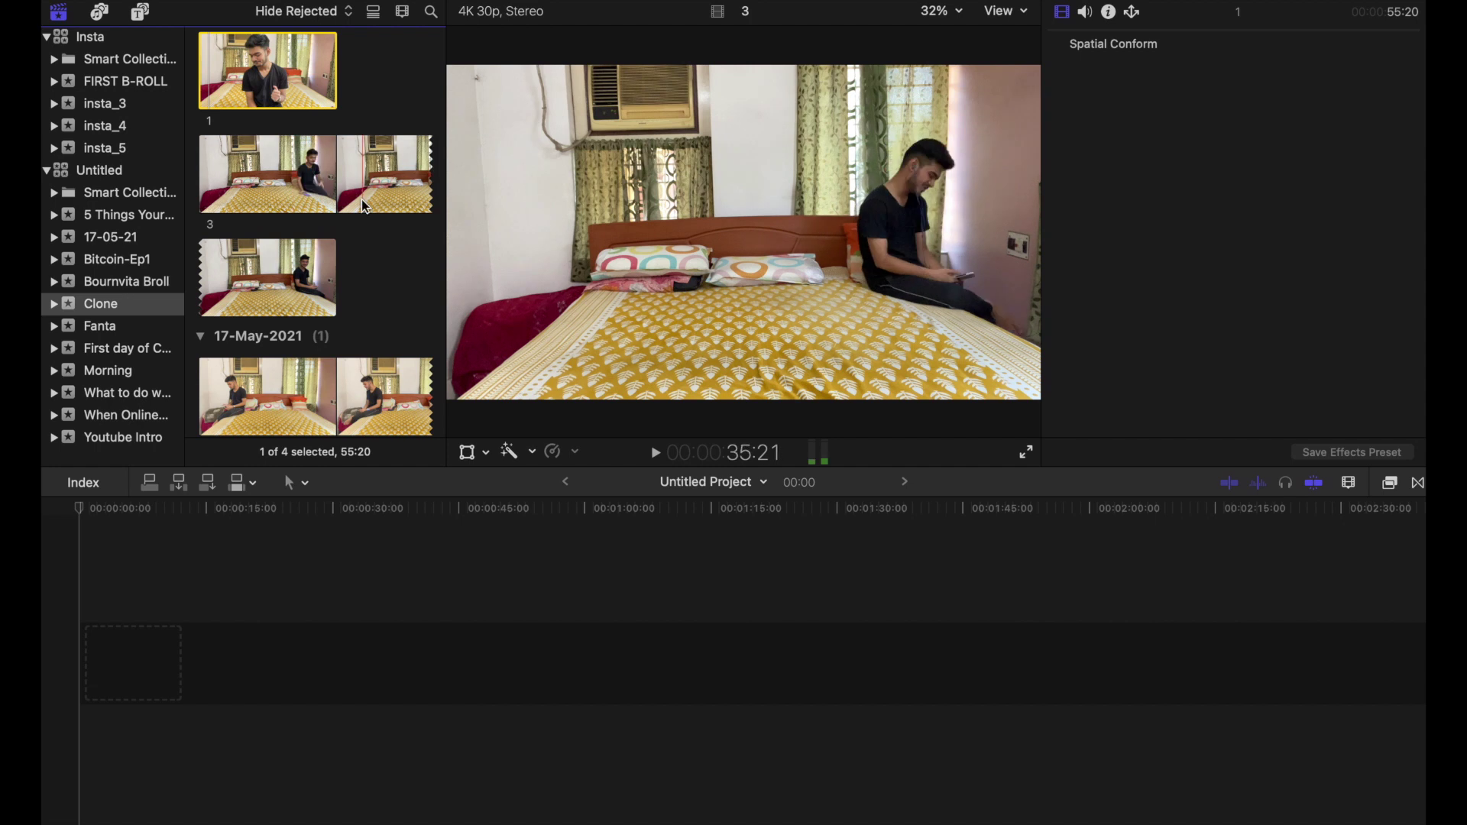
pyautogui.scroll(-3, 355, 208)
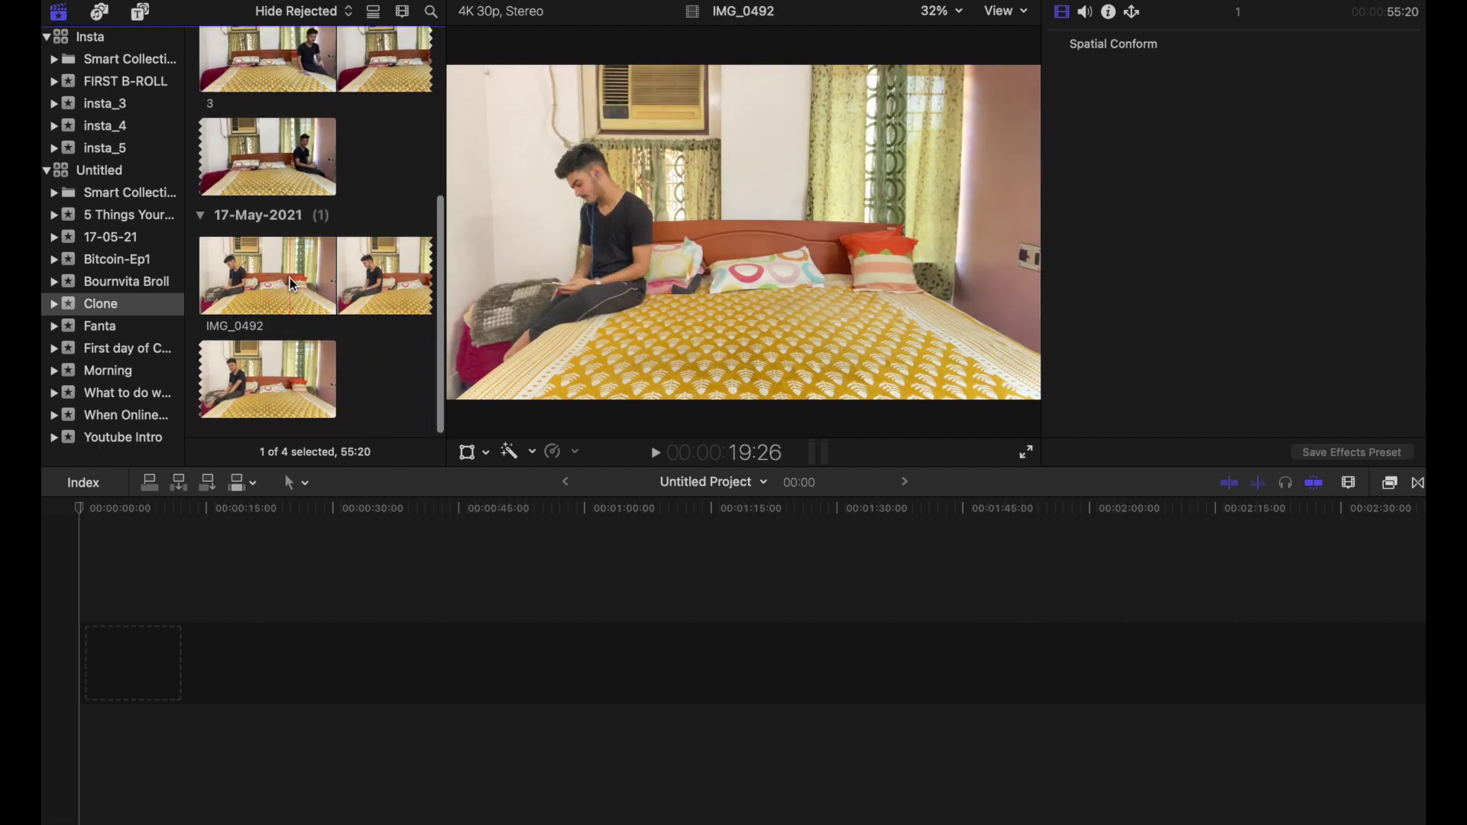
pyautogui.scroll(5, 293, 285)
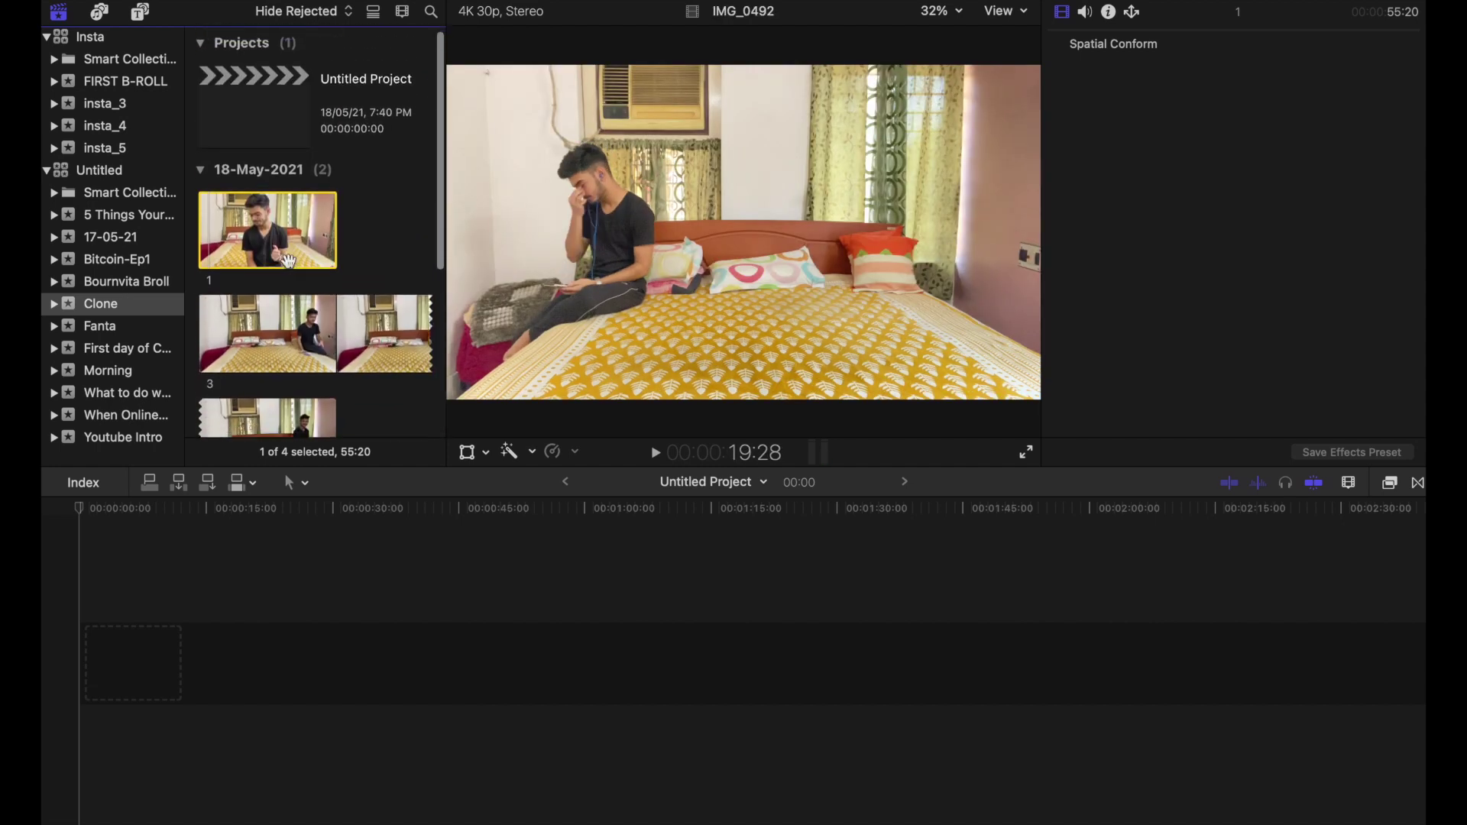
pyautogui.scroll(-1, 289, 262)
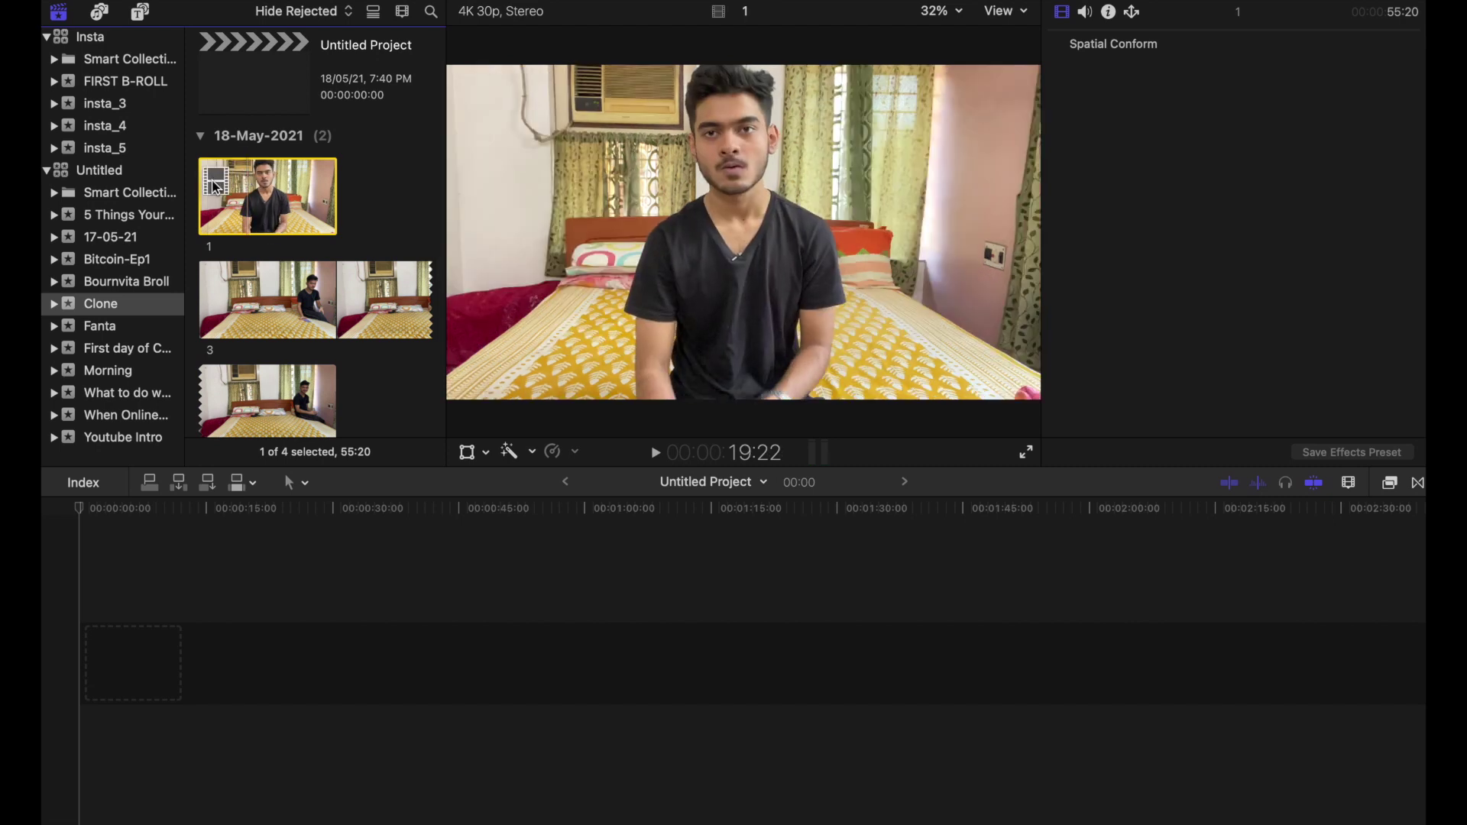
# - Add clip 1 to the empty Untitled Project timeline and select it
pyautogui.moveTo(97, 481); pyautogui.dragTo(81, 663)
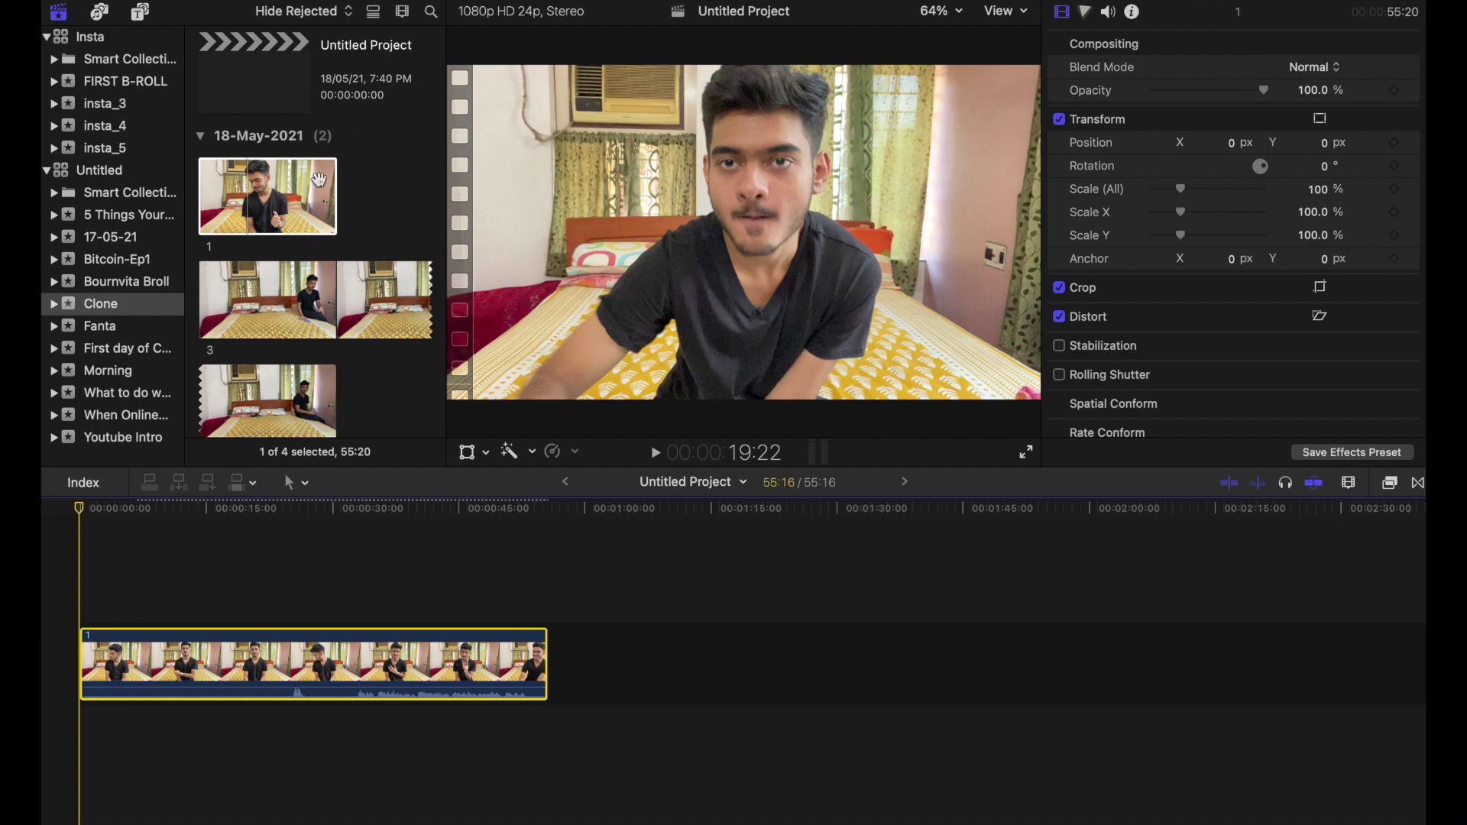
pyautogui.click(320, 179)
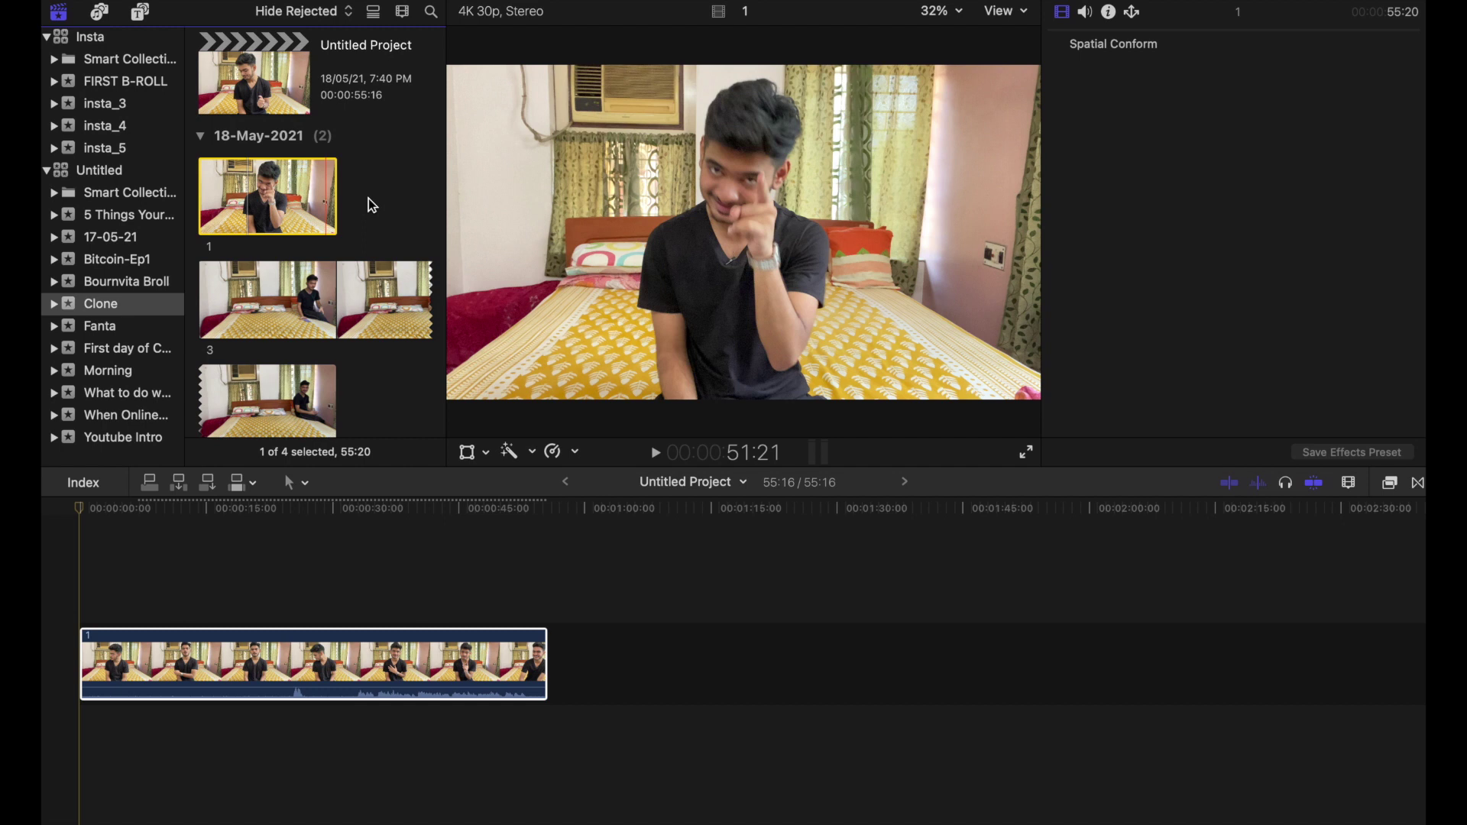
pyautogui.scroll(-3, 372, 204)
pyautogui.scroll(-2, 372, 204)
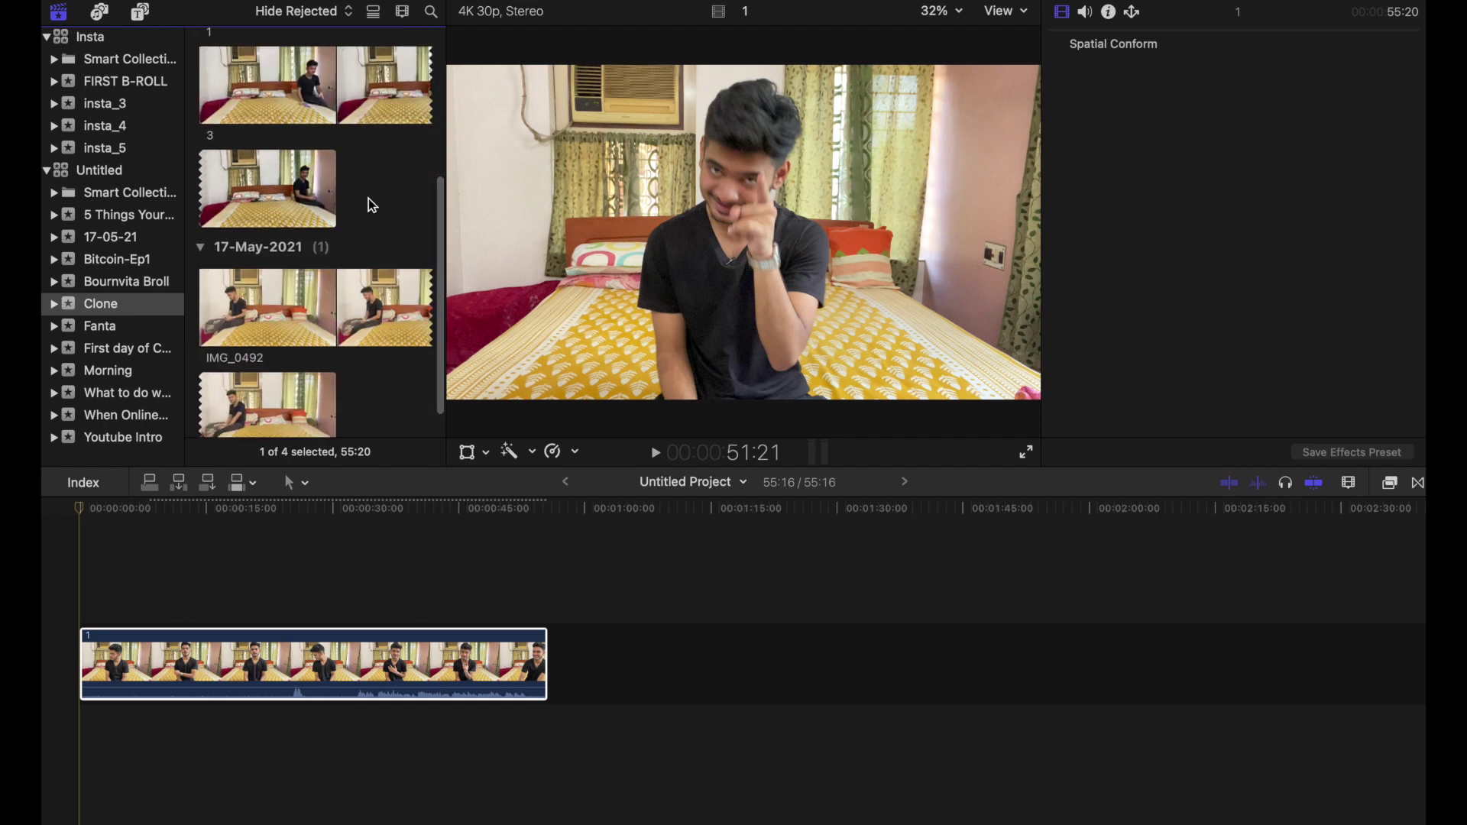
pyautogui.click(232, 655)
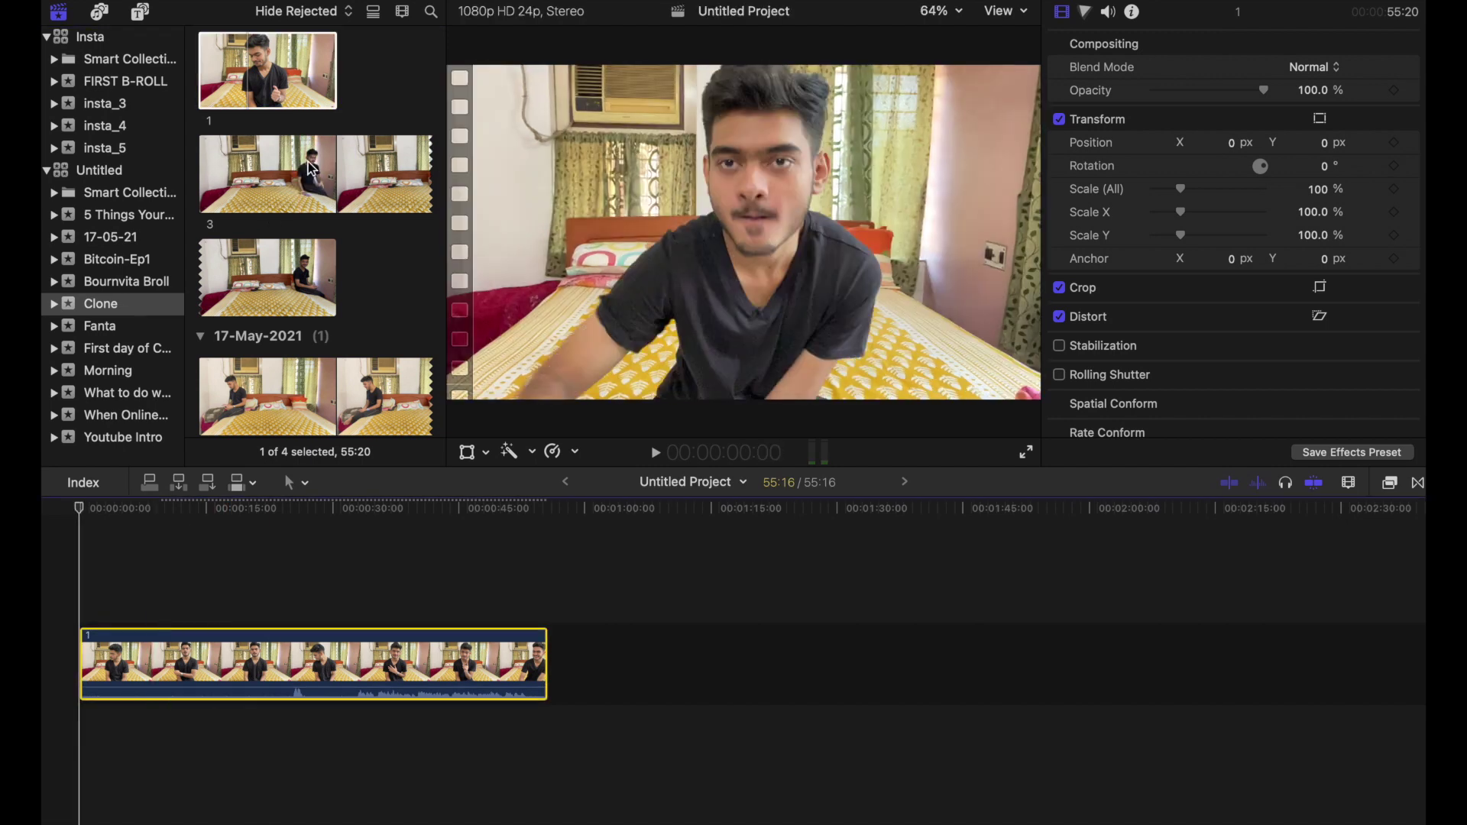
# - Connect IMG_0492 on the track above clip 1 and play the project
pyautogui.scroll(-4, 278, 342)
pyautogui.moveTo(318, 244)
pyautogui.mouseDown()
pyautogui.moveTo(183, 293)
pyautogui.moveTo(77, 587)
pyautogui.mouseUp()
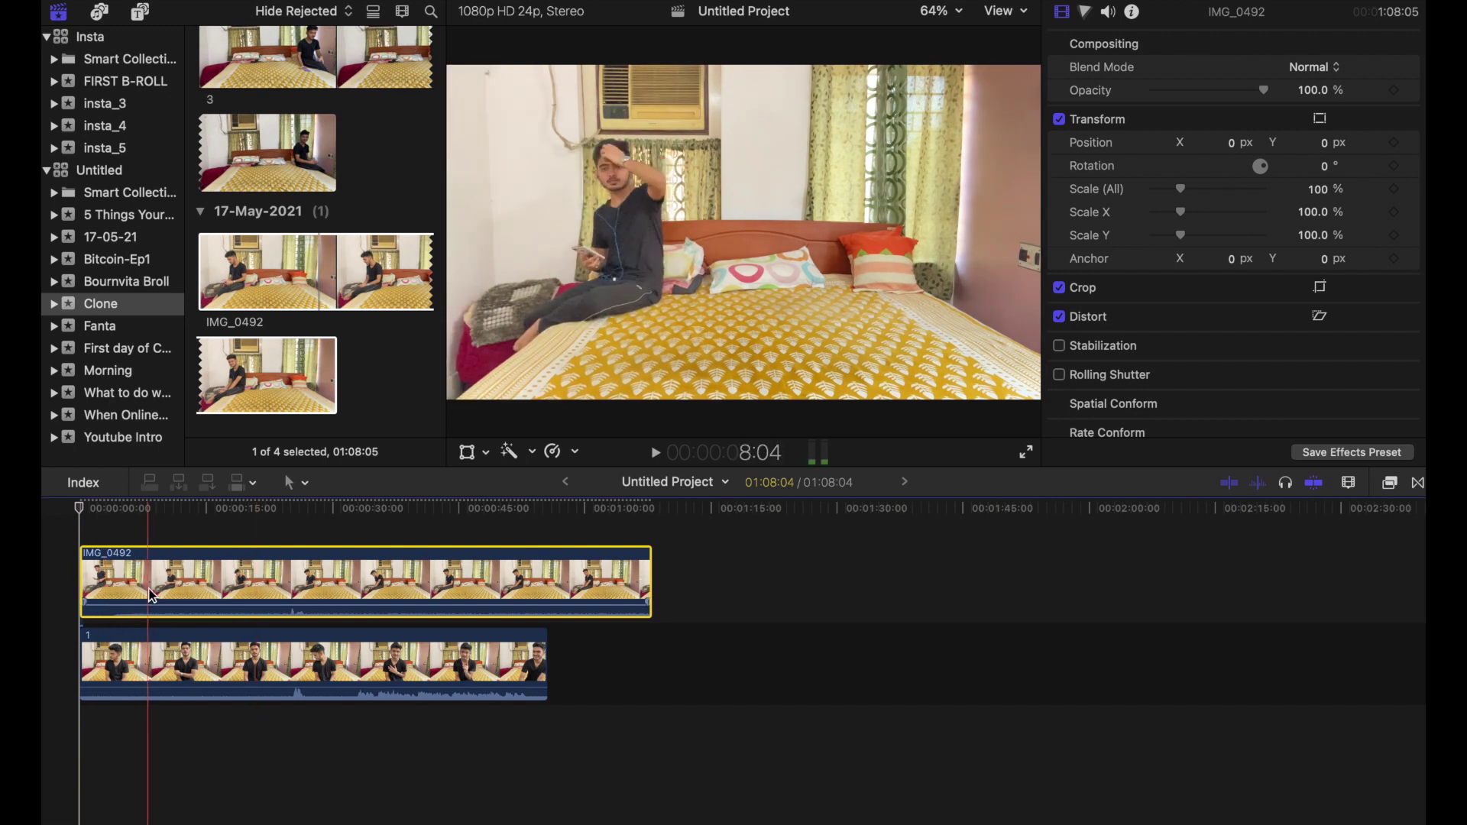
pyautogui.press('space')
# - Scrub the playhead around 00:27 to review the two stacked takes together
pyautogui.click(306, 519)
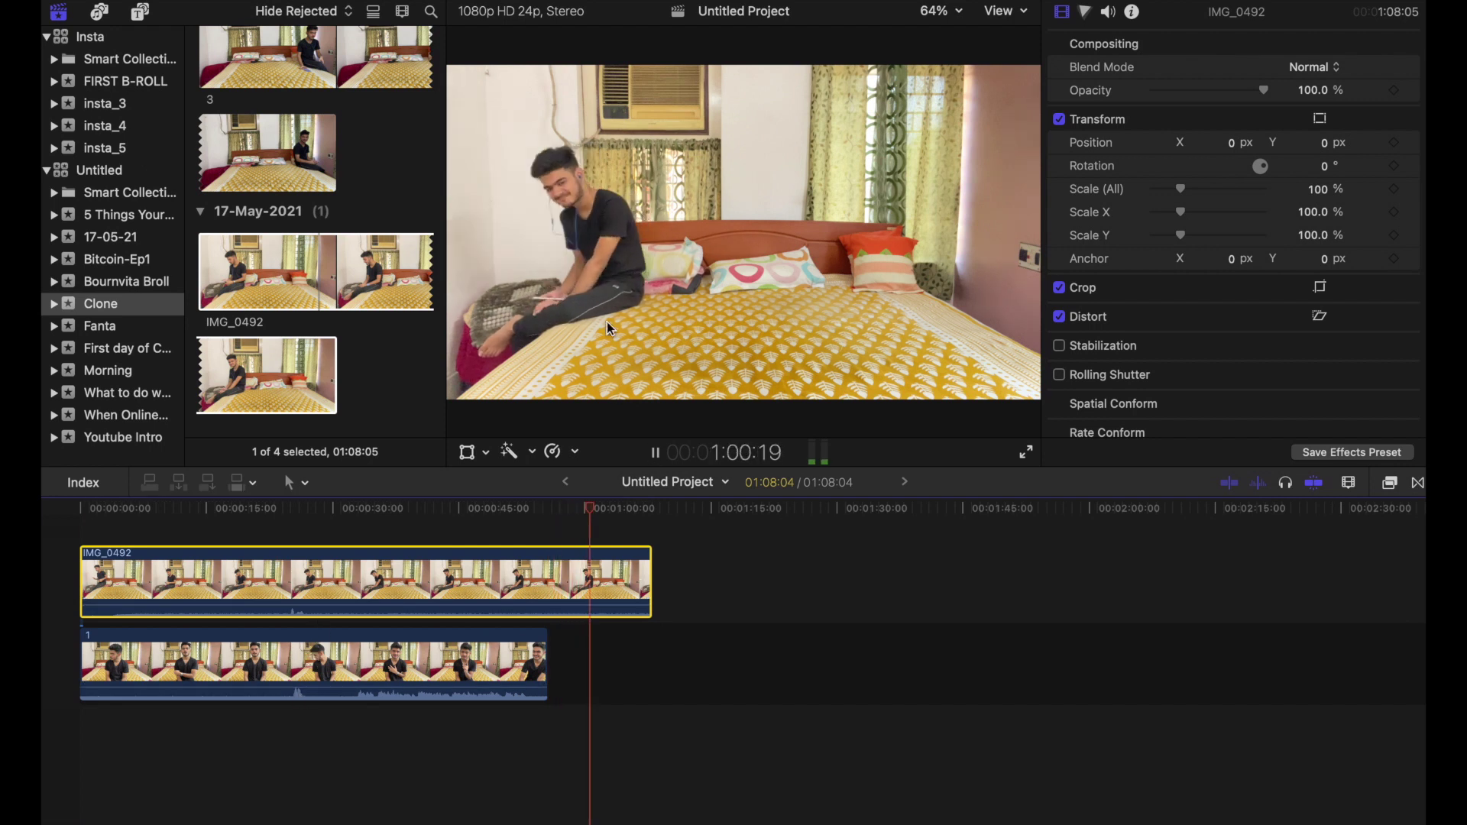
pyautogui.moveTo(314, 580); pyautogui.dragTo(369, 590)
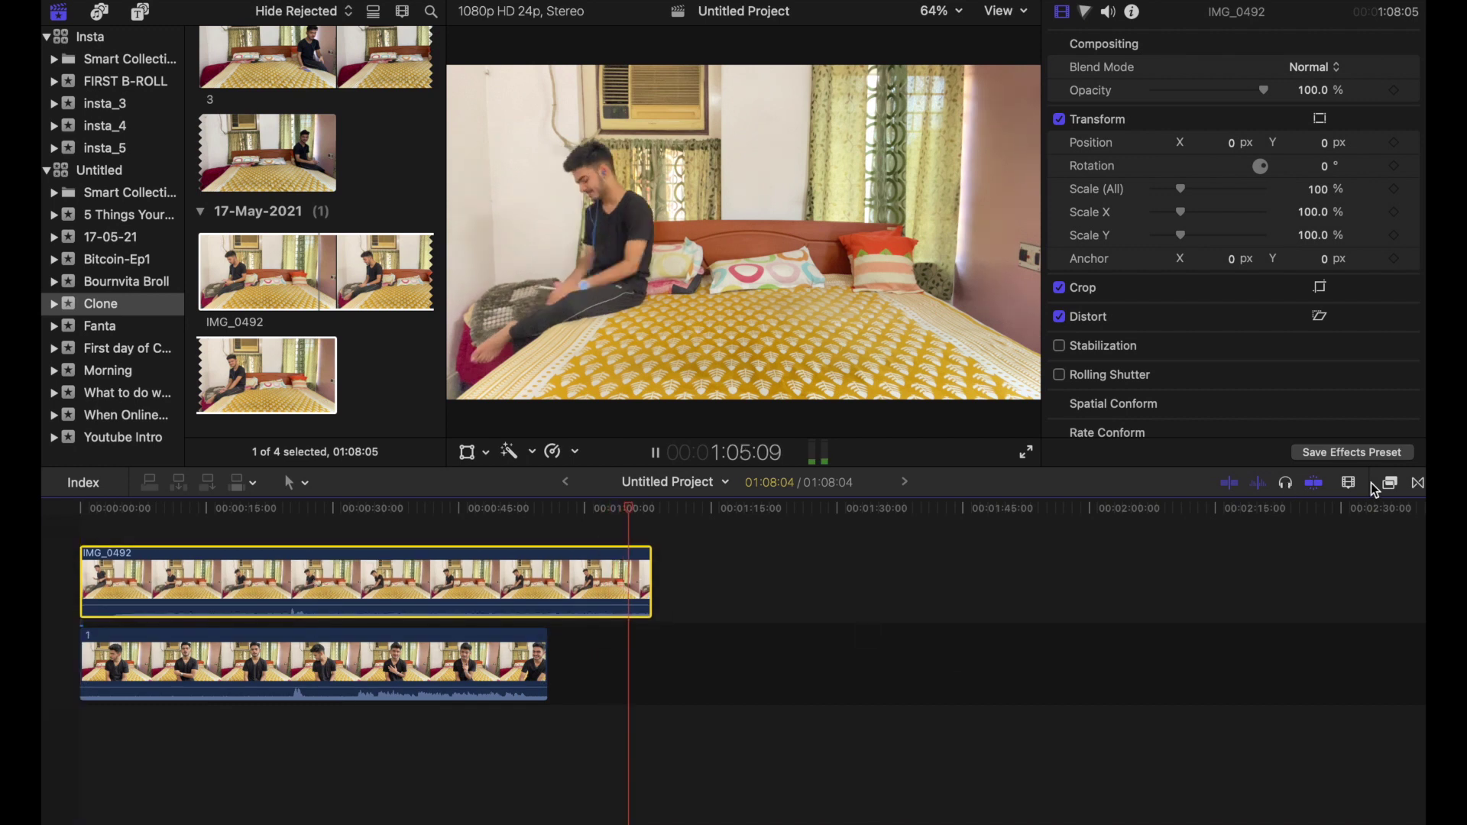
# - Apply the Draw Mask effect from the Masks category to IMG_0492
pyautogui.click(1392, 484)
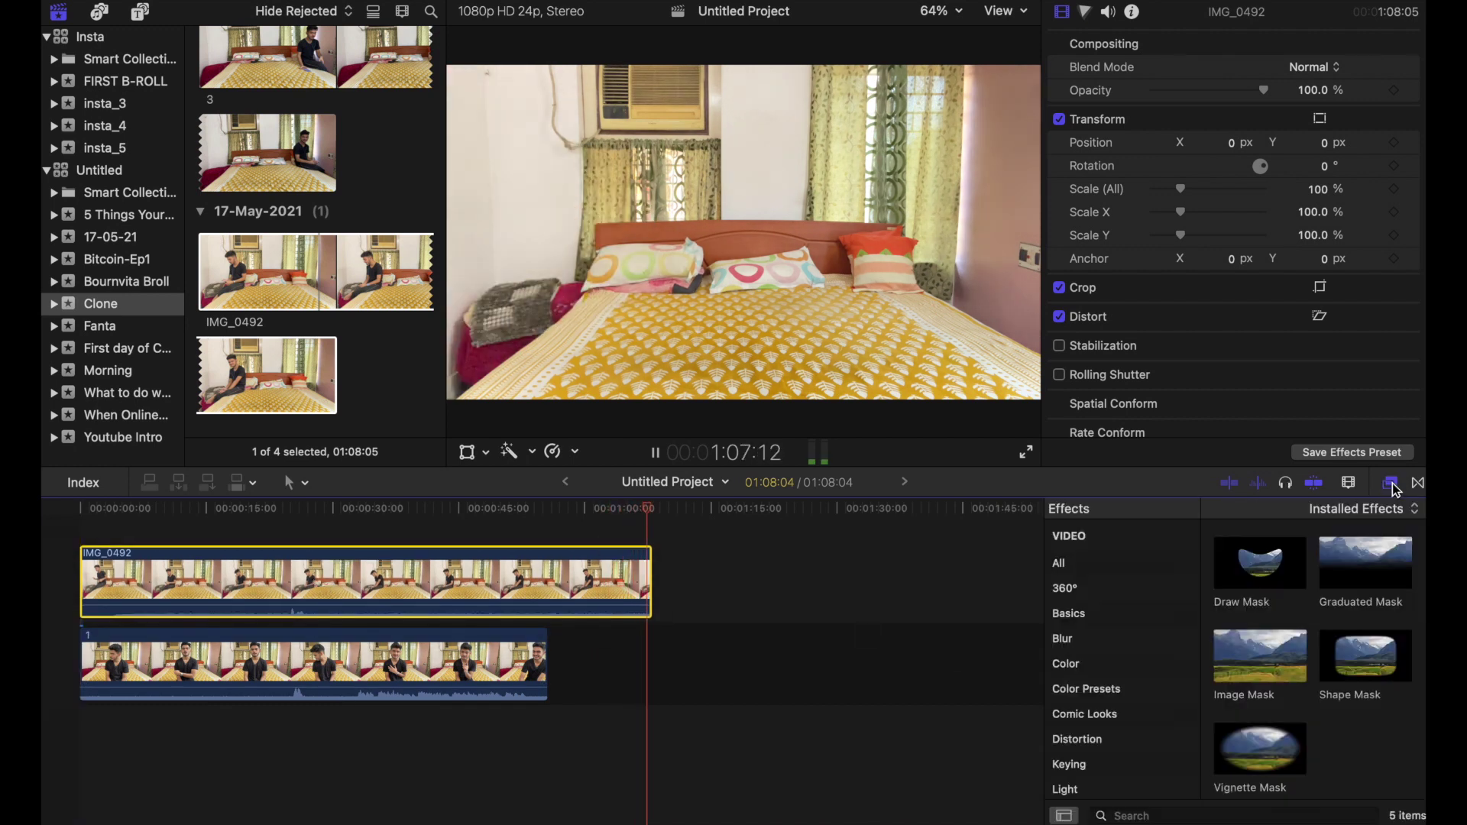
pyautogui.scroll(-4, 1062, 764)
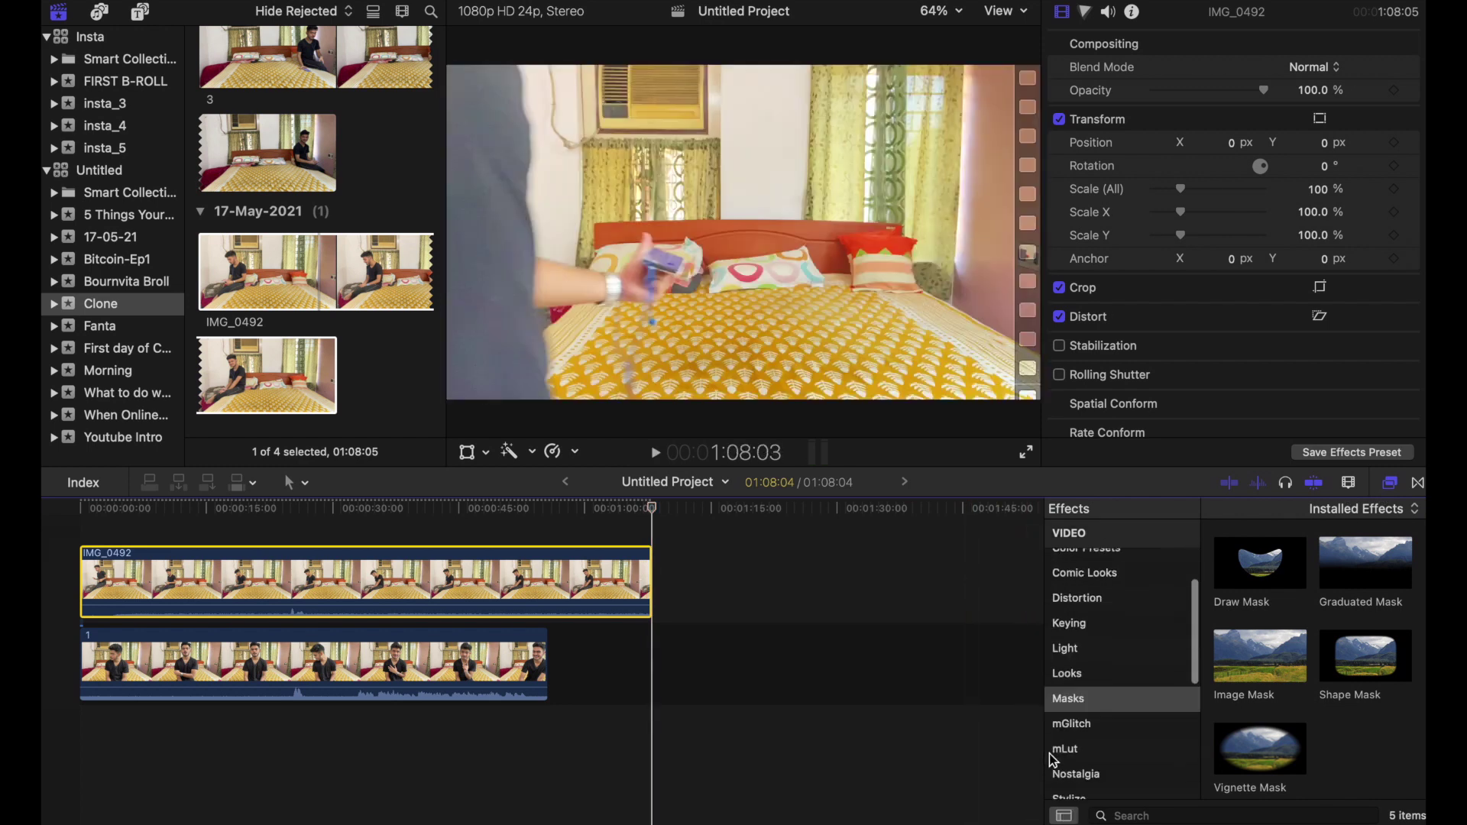
pyautogui.scroll(-1, 1065, 757)
pyautogui.click(1072, 669)
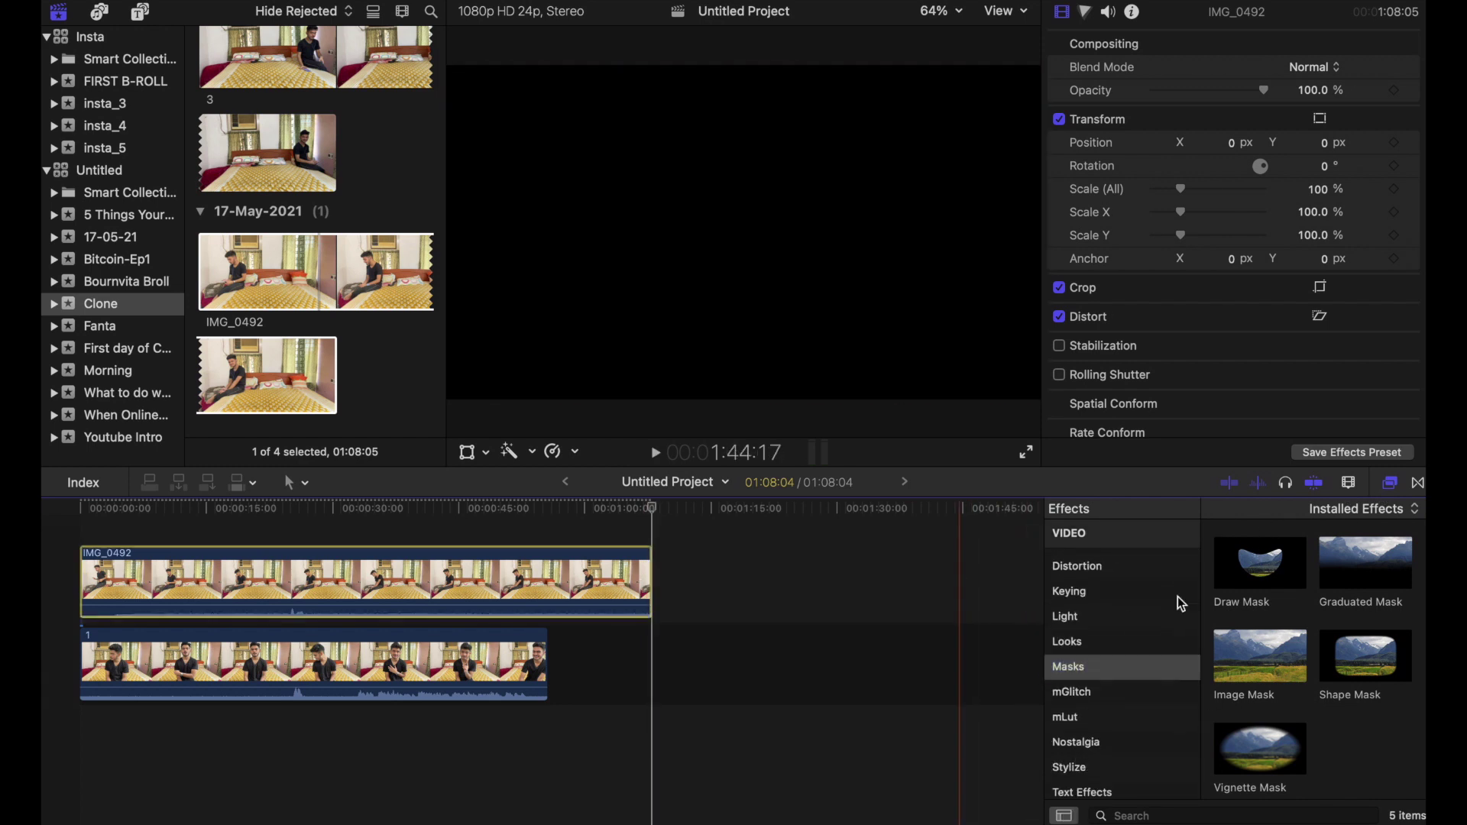
pyautogui.moveTo(1262, 567)
pyautogui.mouseDown()
pyautogui.moveTo(378, 571)
pyautogui.moveTo(475, 588)
pyautogui.mouseUp()
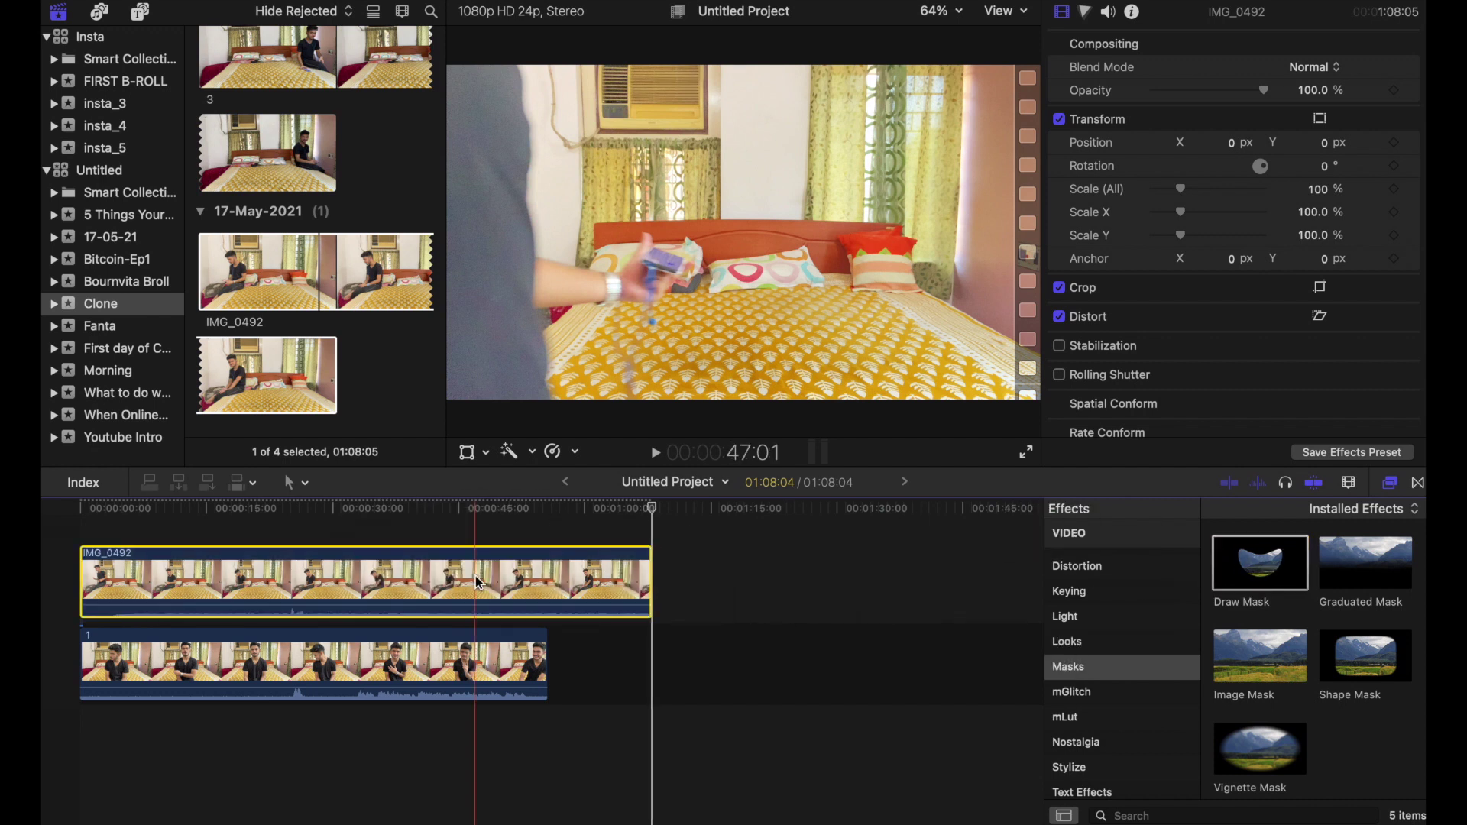
# - At about 26:03, trace mask points around the seated person and close the shape
pyautogui.click(300, 539)
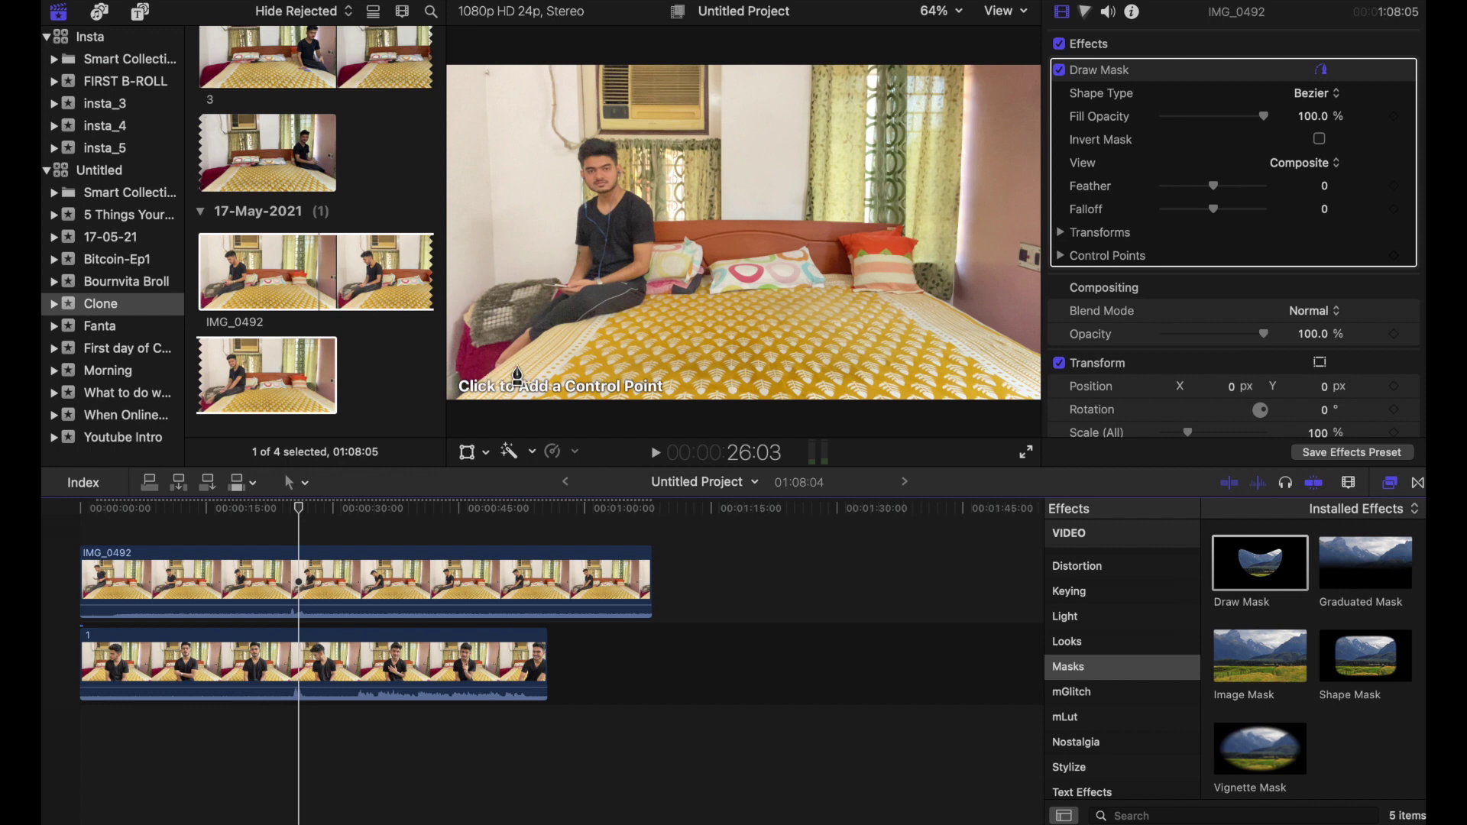
pyautogui.click(511, 359)
pyautogui.click(533, 346)
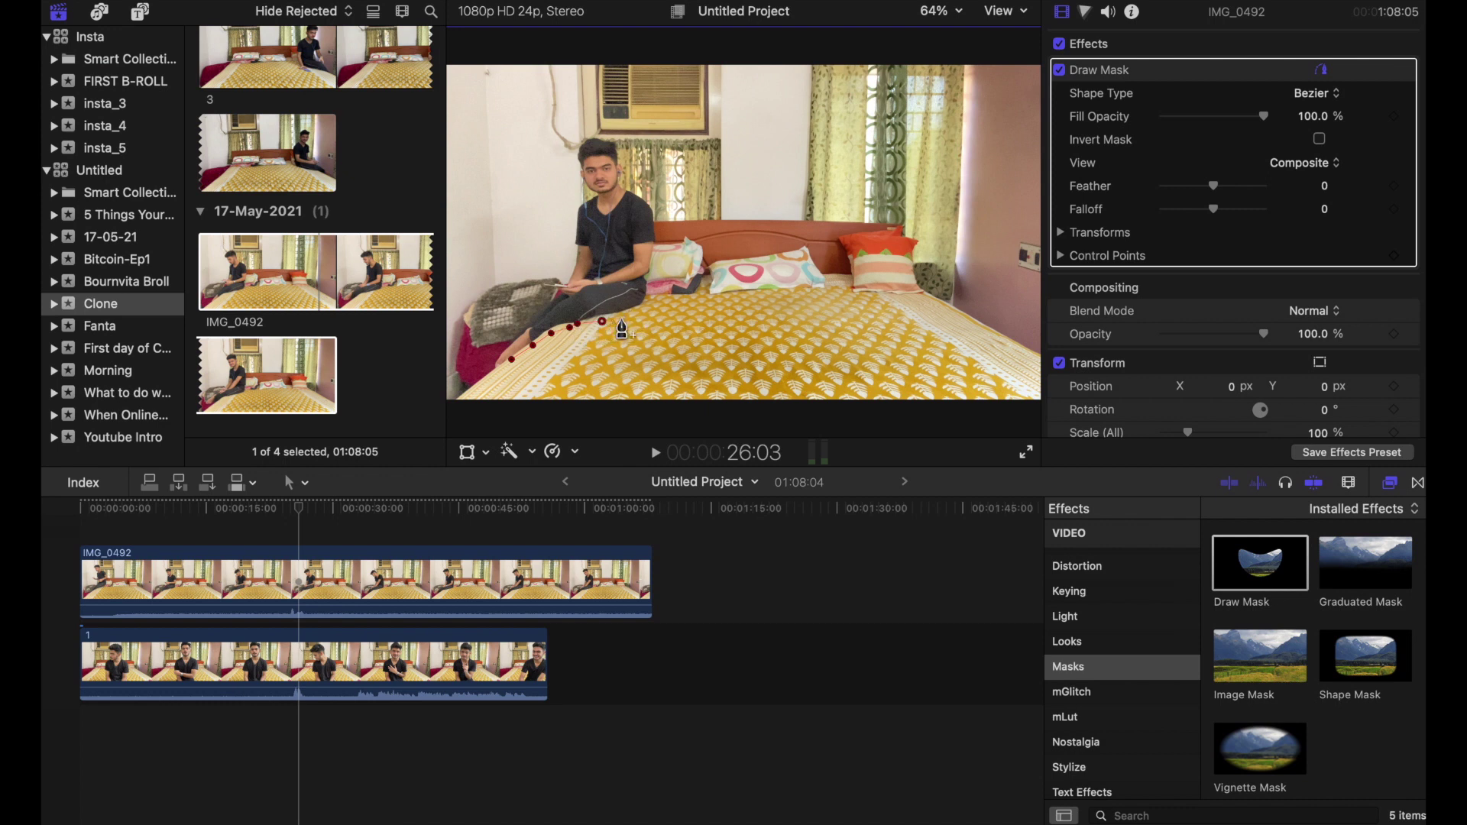
pyautogui.click(632, 310)
pyautogui.click(632, 171)
pyautogui.click(619, 140)
pyautogui.click(619, 127)
pyautogui.click(580, 119)
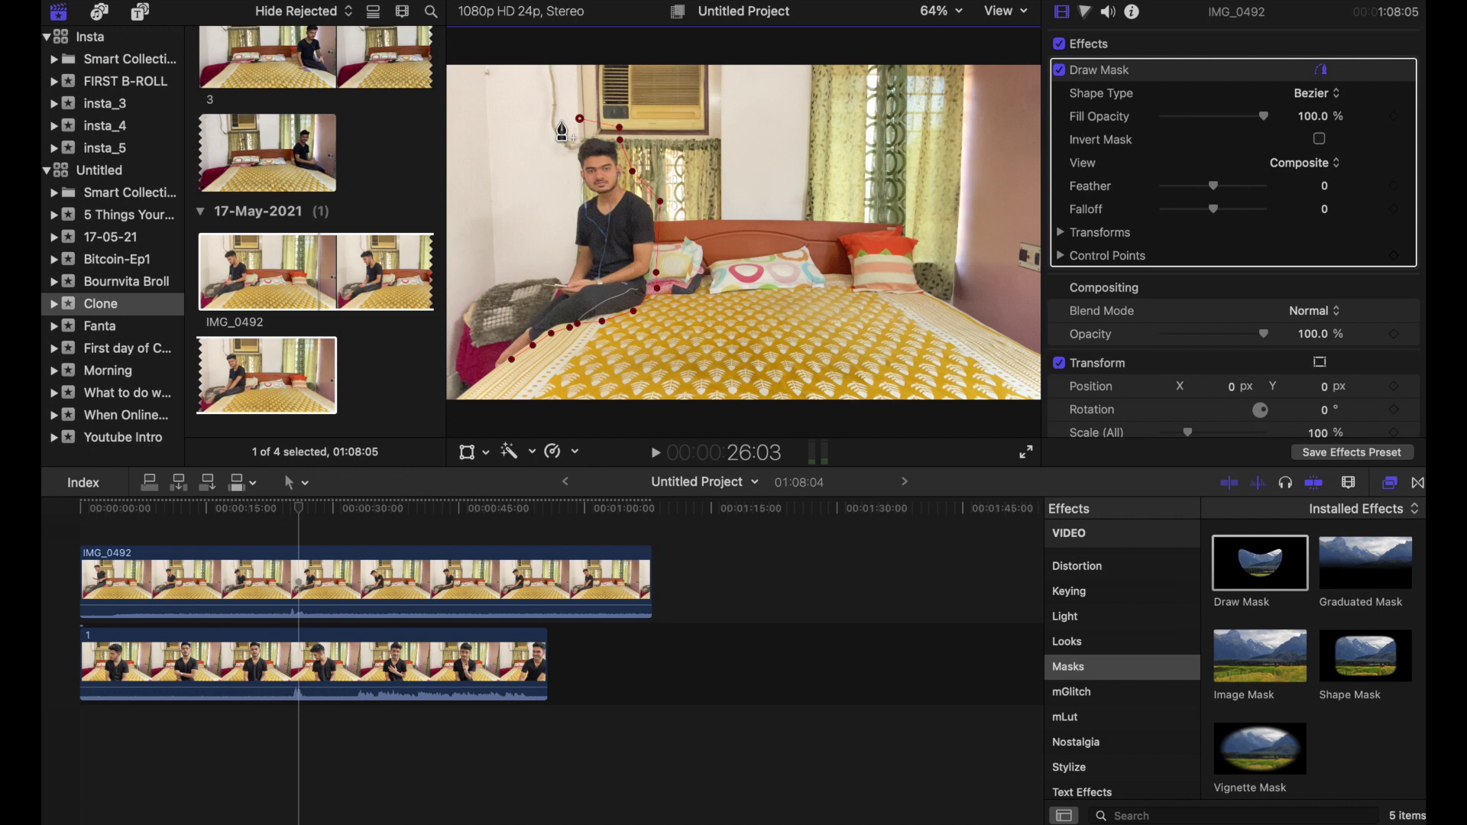
pyautogui.click(546, 136)
pyautogui.click(501, 115)
pyautogui.click(466, 157)
pyautogui.press('c')
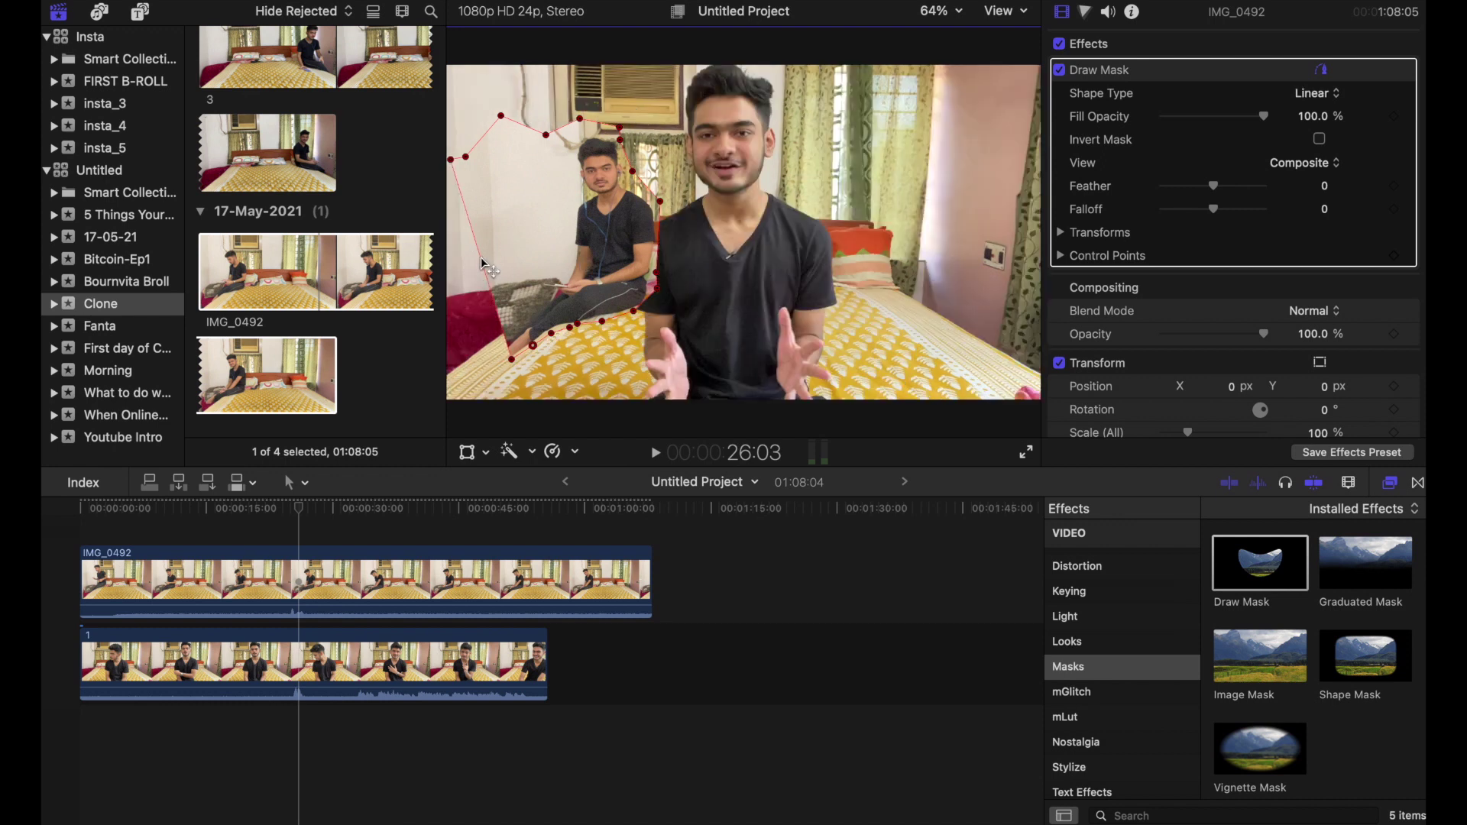
# - Push the mask's left edge off-frame and lift top-left points, including a new one, above the frame
pyautogui.moveTo(483, 265); pyautogui.dragTo(395, 308)
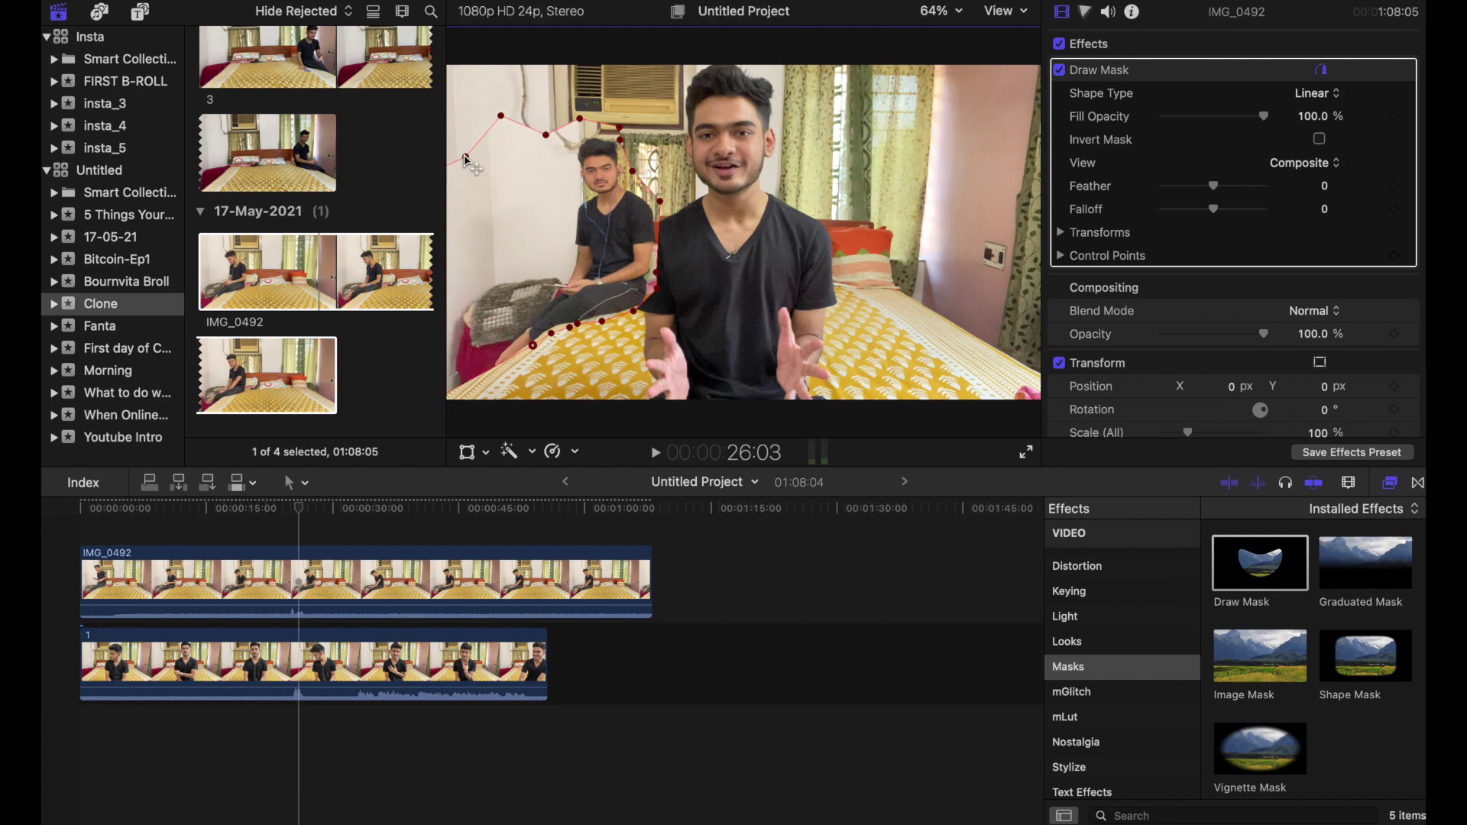
pyautogui.moveTo(467, 162); pyautogui.dragTo(470, 86)
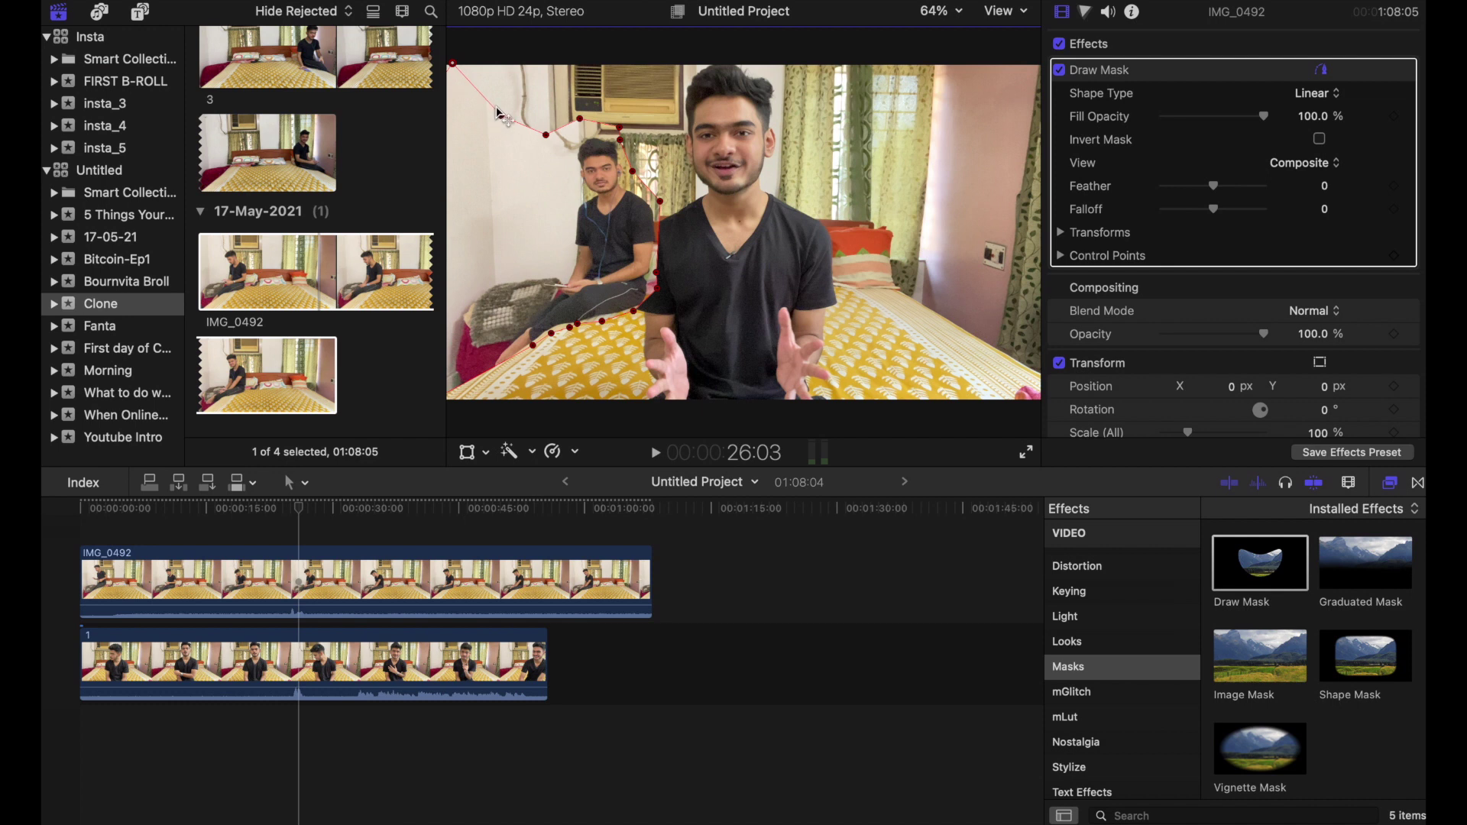
pyautogui.click(489, 103)
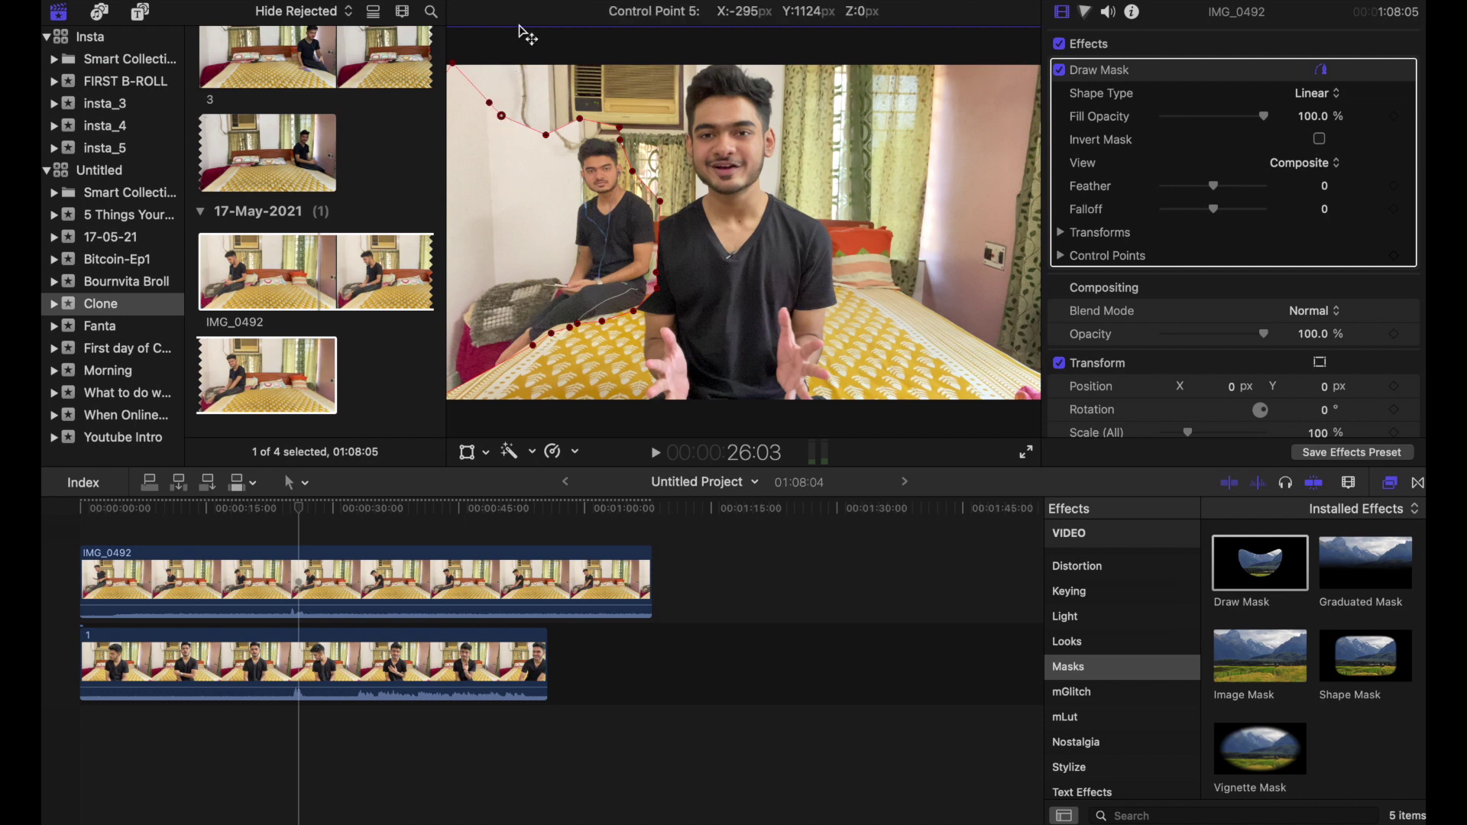
pyautogui.moveTo(502, 115); pyautogui.dragTo(520, 29)
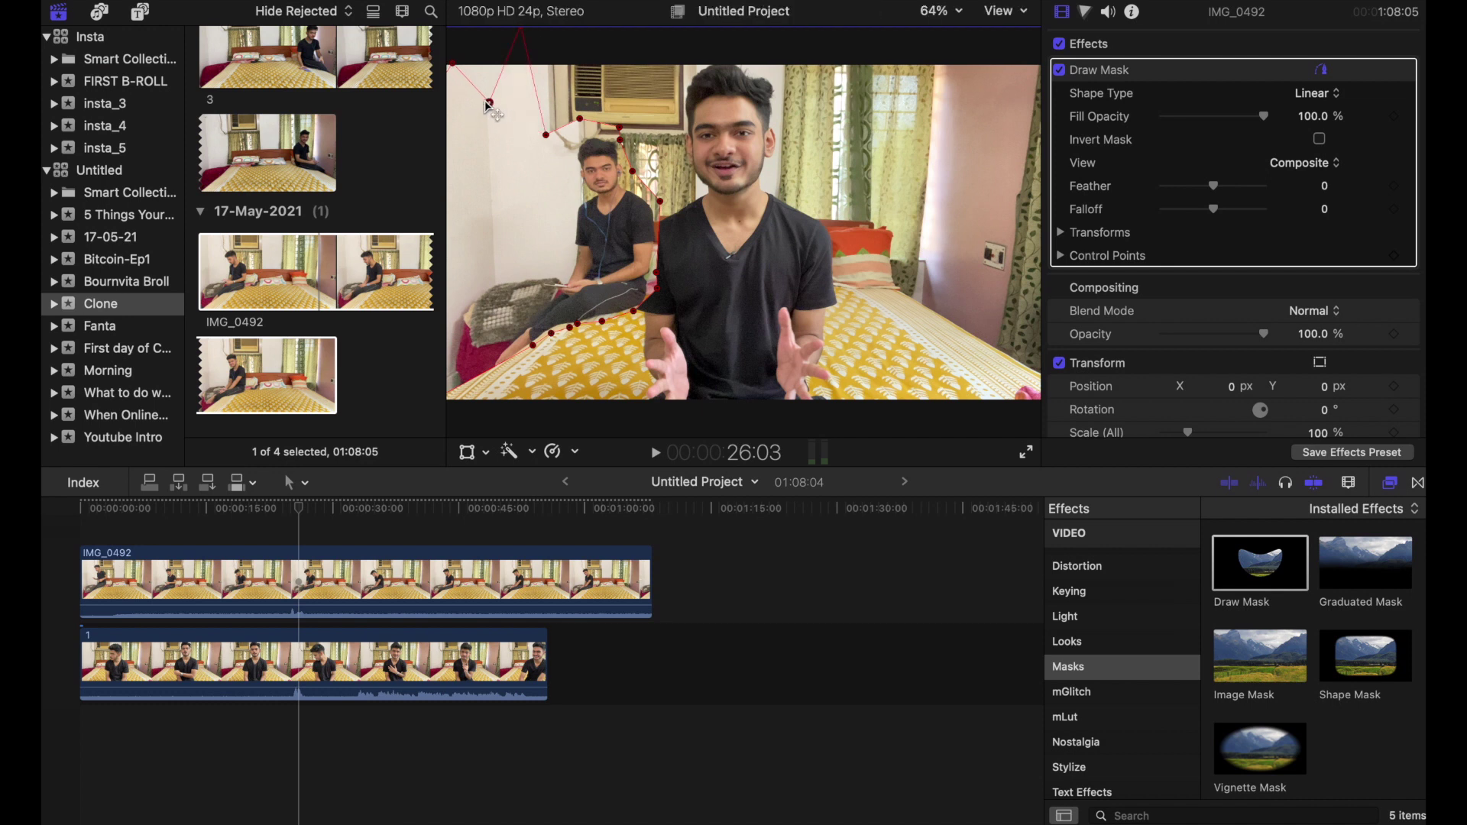
pyautogui.moveTo(490, 103); pyautogui.dragTo(472, 17)
# - Raise control points 6, 8 and the remaining top points above the frame edge
pyautogui.click(547, 136)
pyautogui.moveTo(546, 136); pyautogui.dragTo(581, 44)
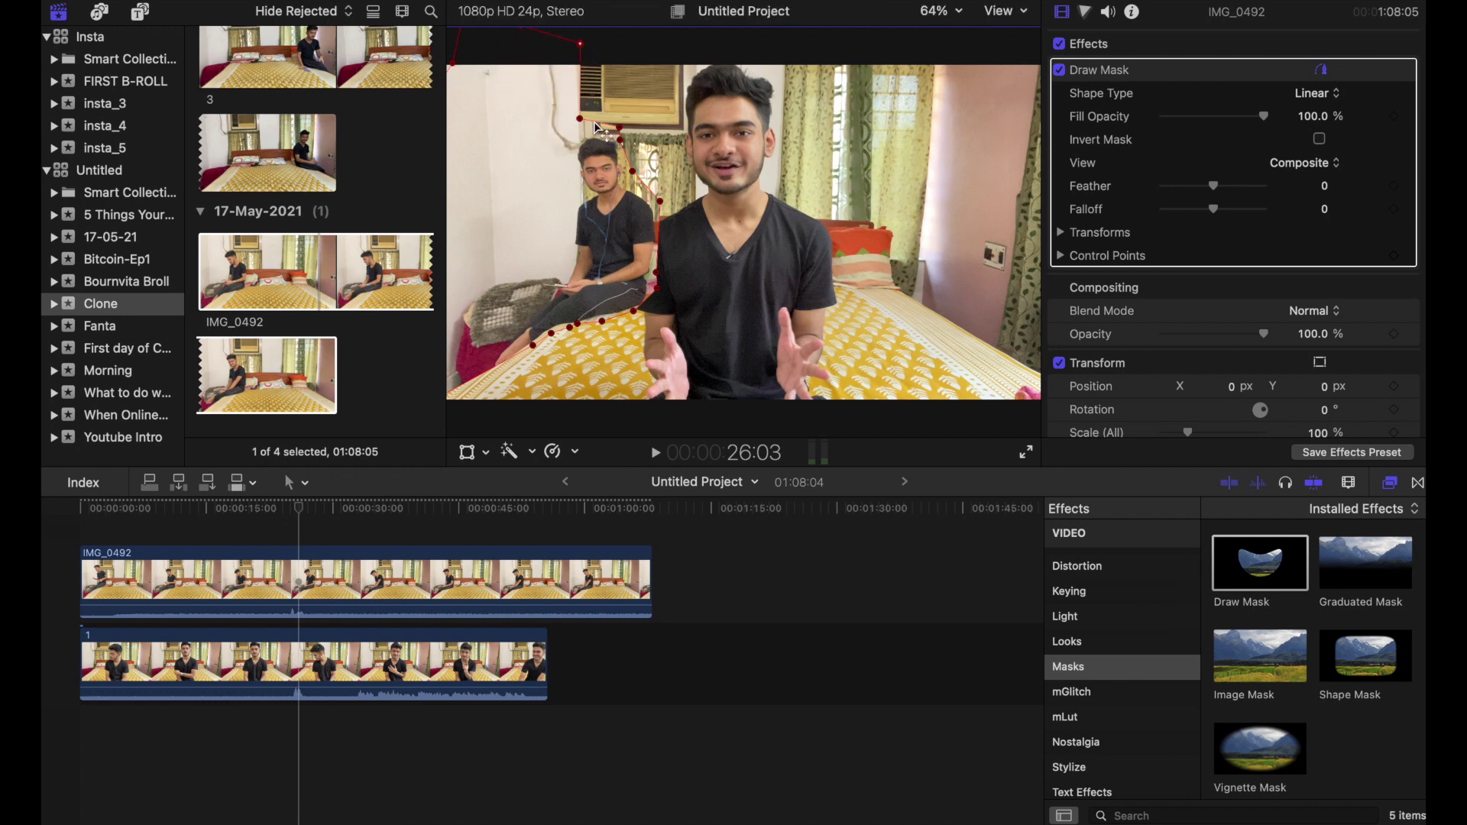
pyautogui.moveTo(580, 120); pyautogui.dragTo(550, 116)
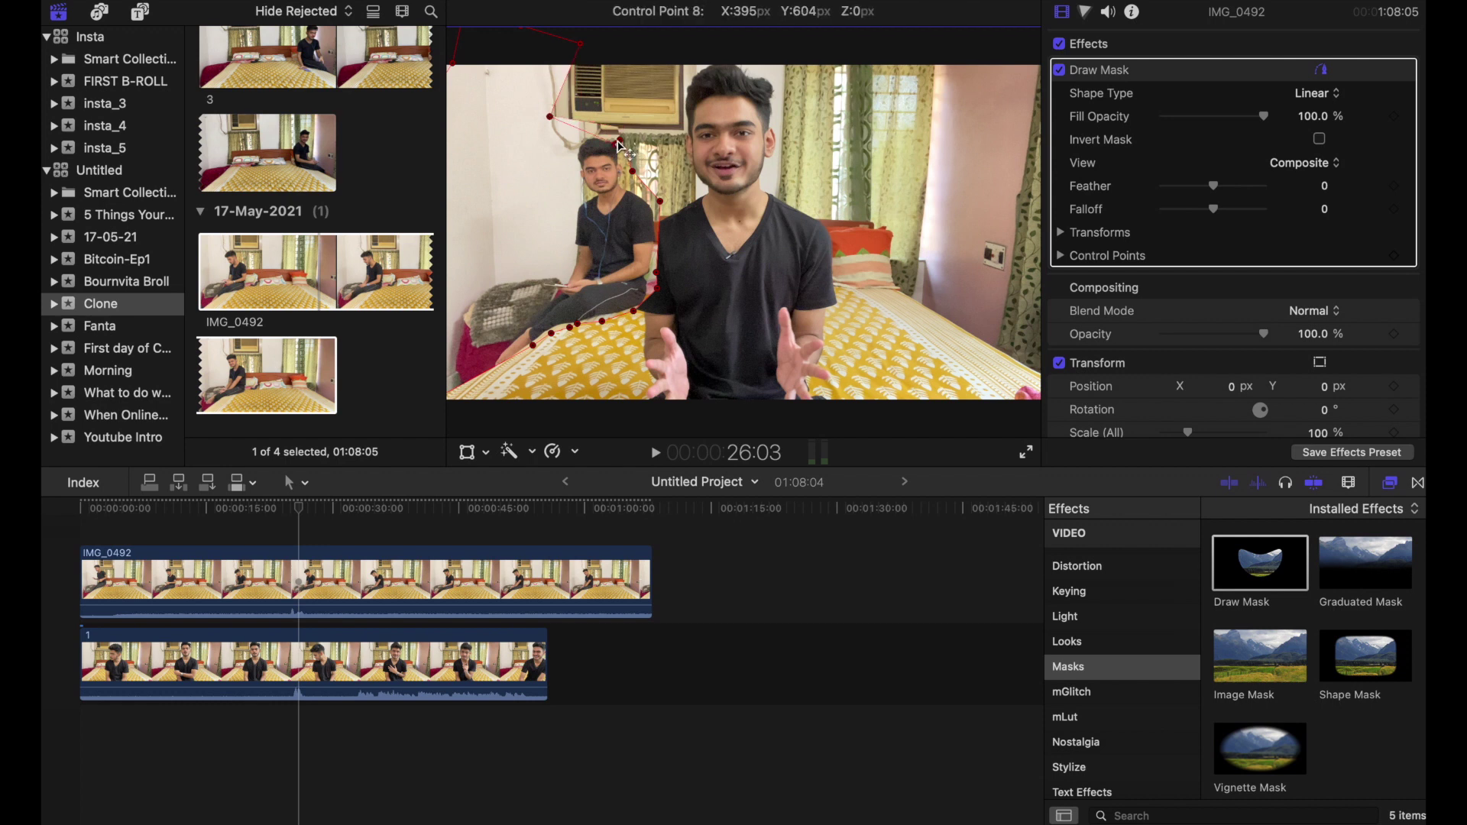
pyautogui.moveTo(620, 128); pyautogui.dragTo(633, 117)
pyautogui.moveTo(661, 44); pyautogui.dragTo(616, 28)
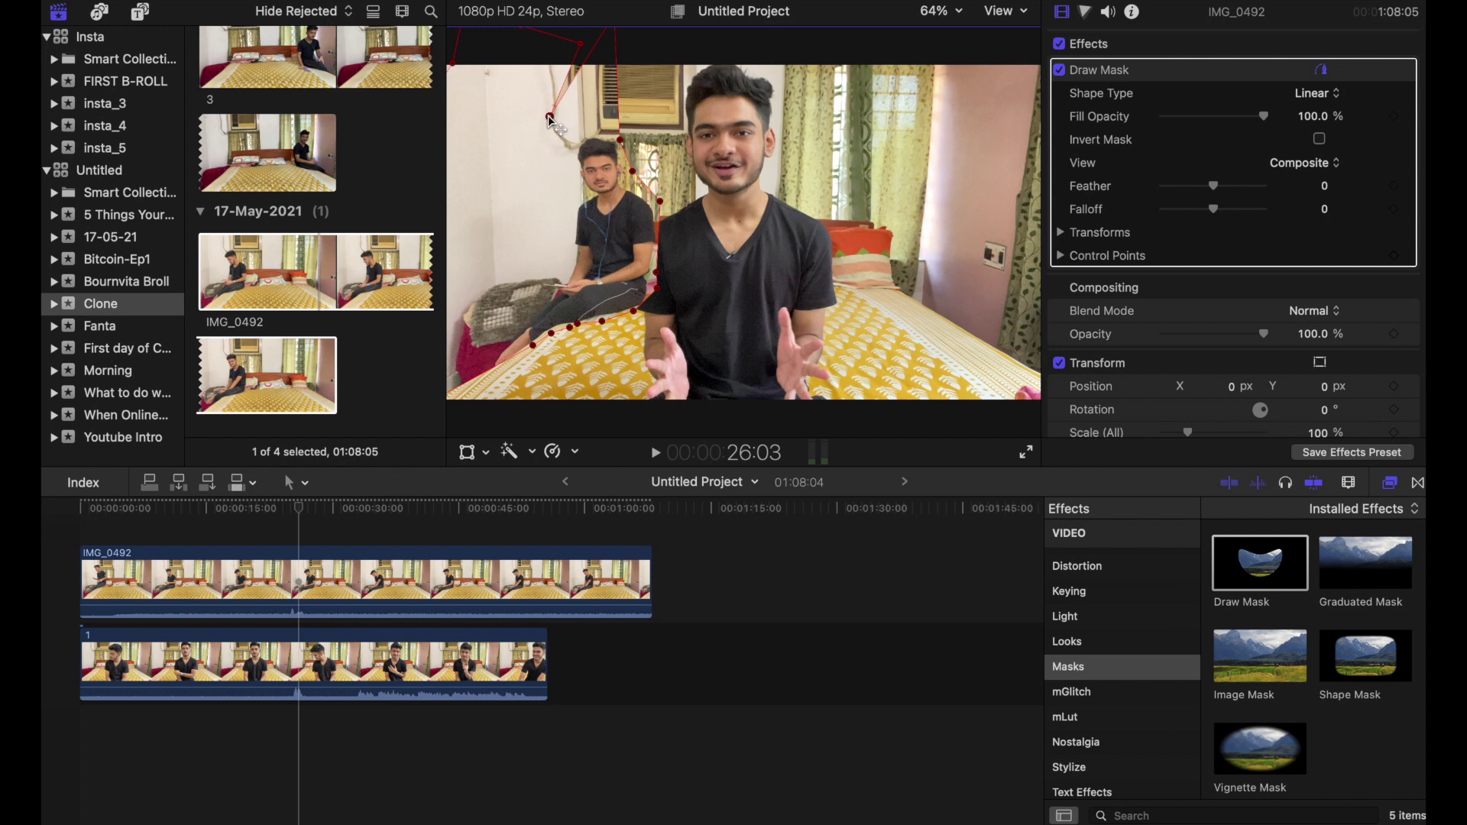
pyautogui.moveTo(552, 121); pyautogui.dragTo(578, 37)
pyautogui.click(221, 574)
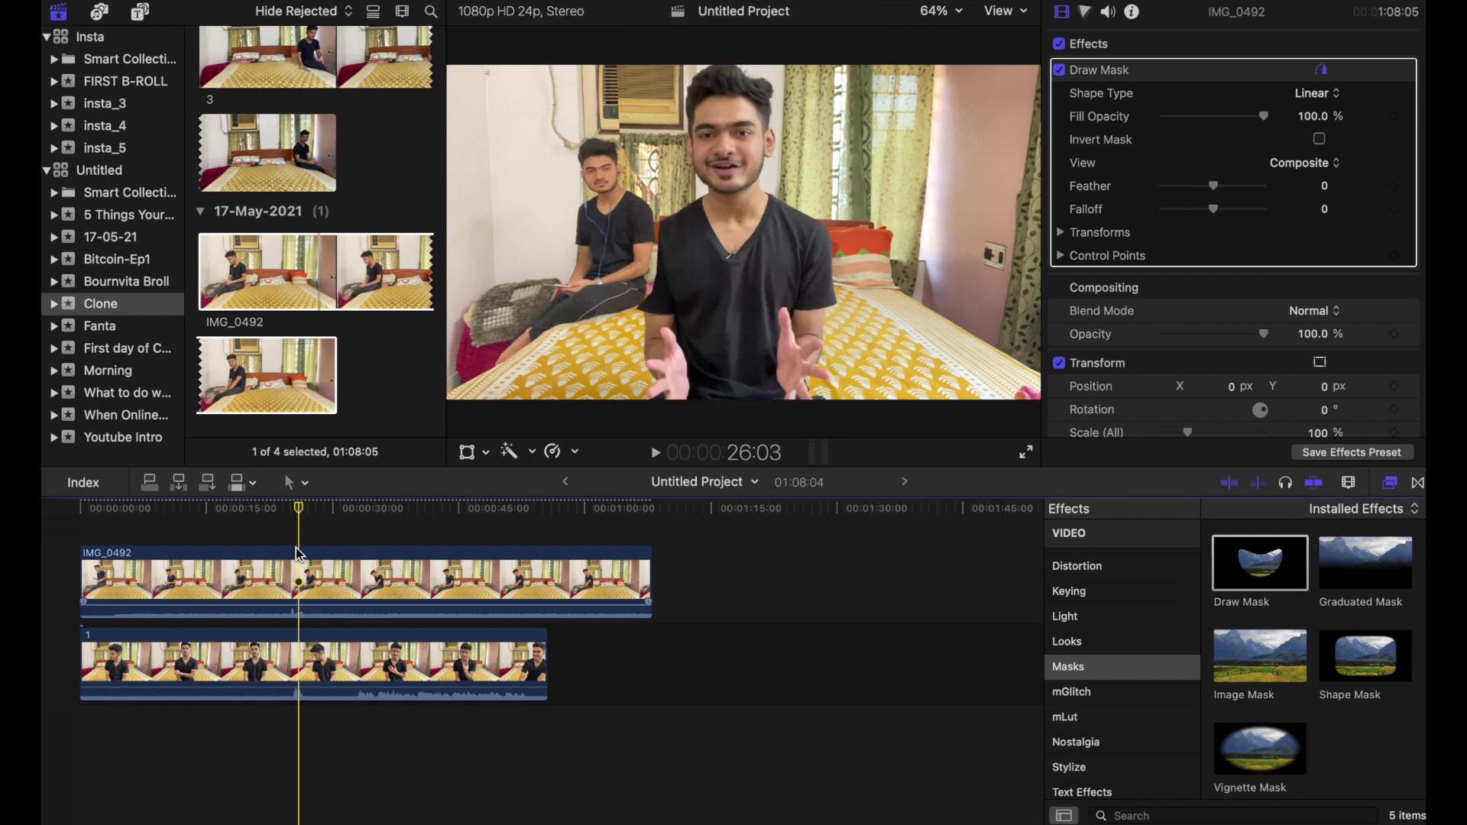
# - Review the composite and set the IMG_0492 Draw Mask Feather to 57
pyautogui.press('Left')
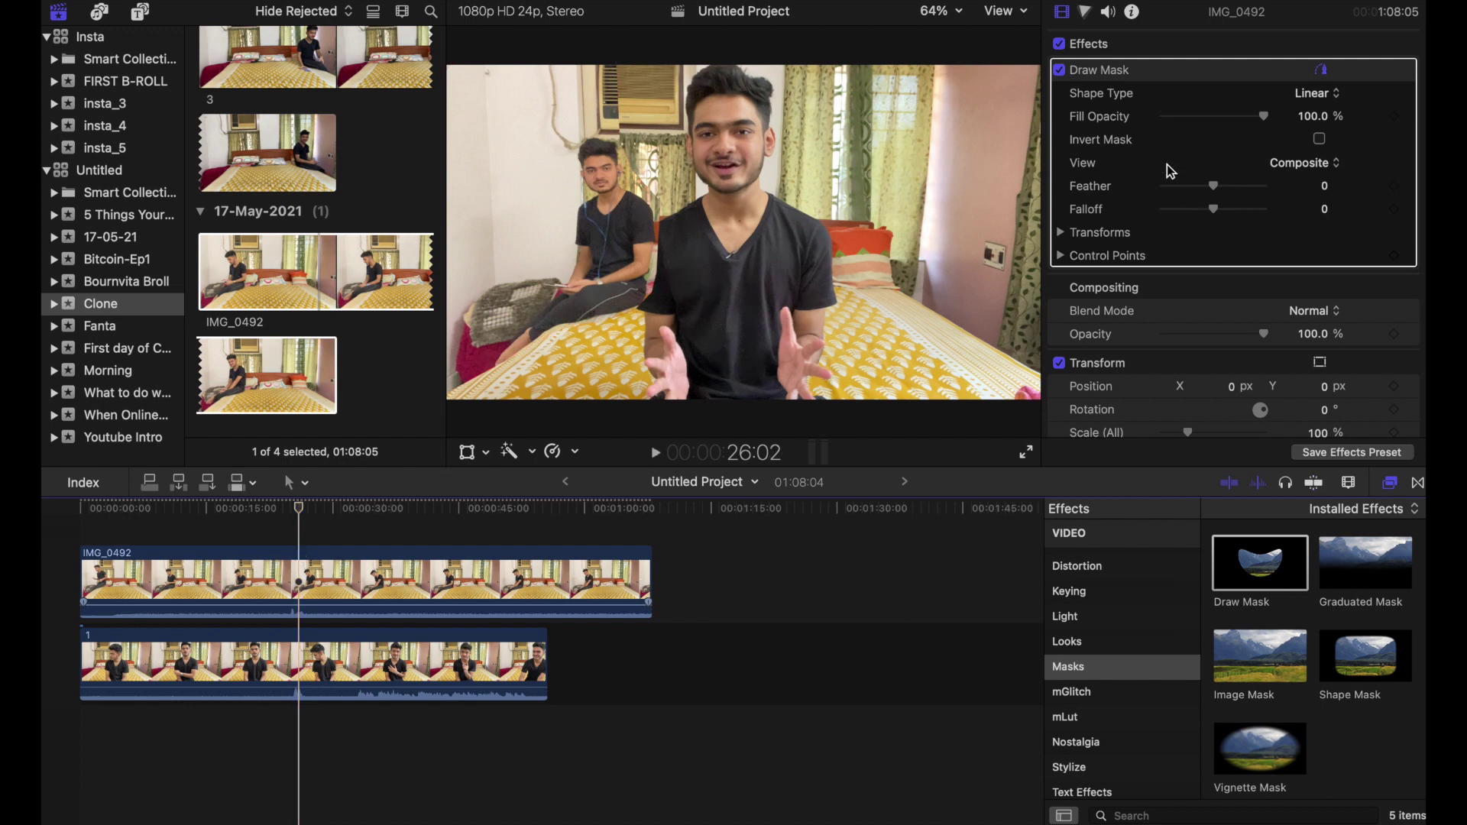
pyautogui.press('space')
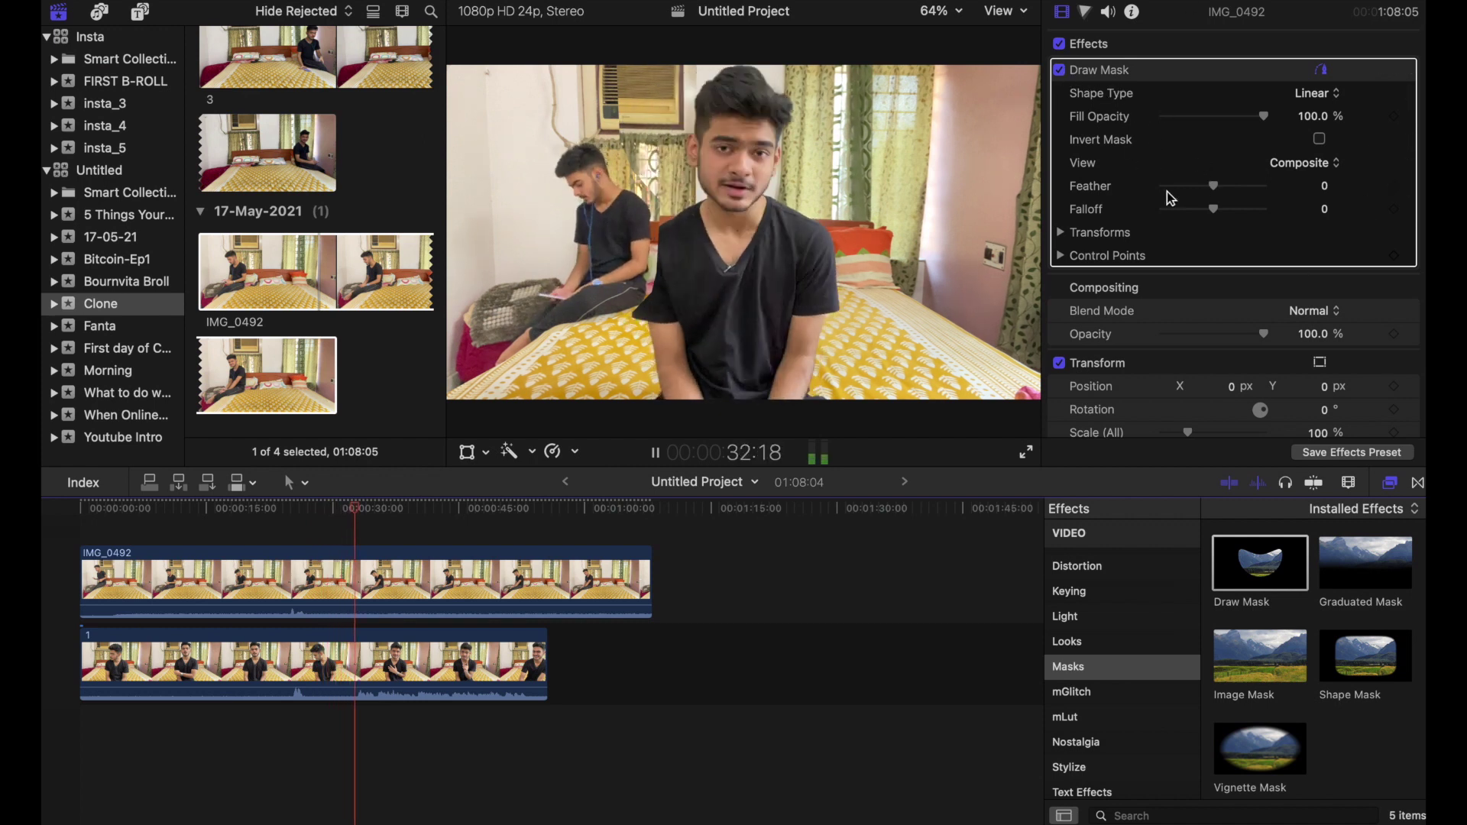
pyautogui.press('space')
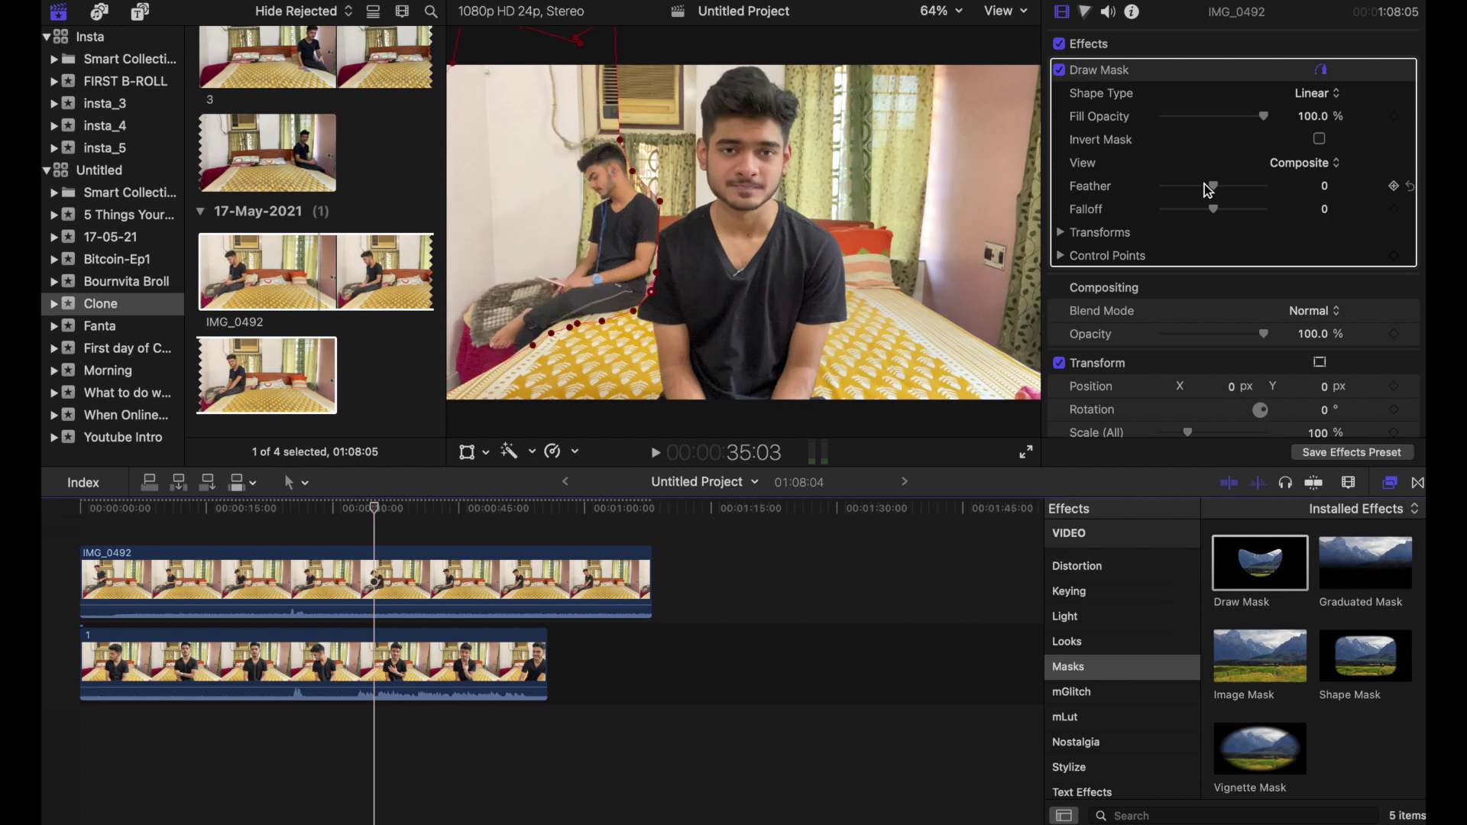
pyautogui.moveTo(1218, 188); pyautogui.dragTo(1252, 193)
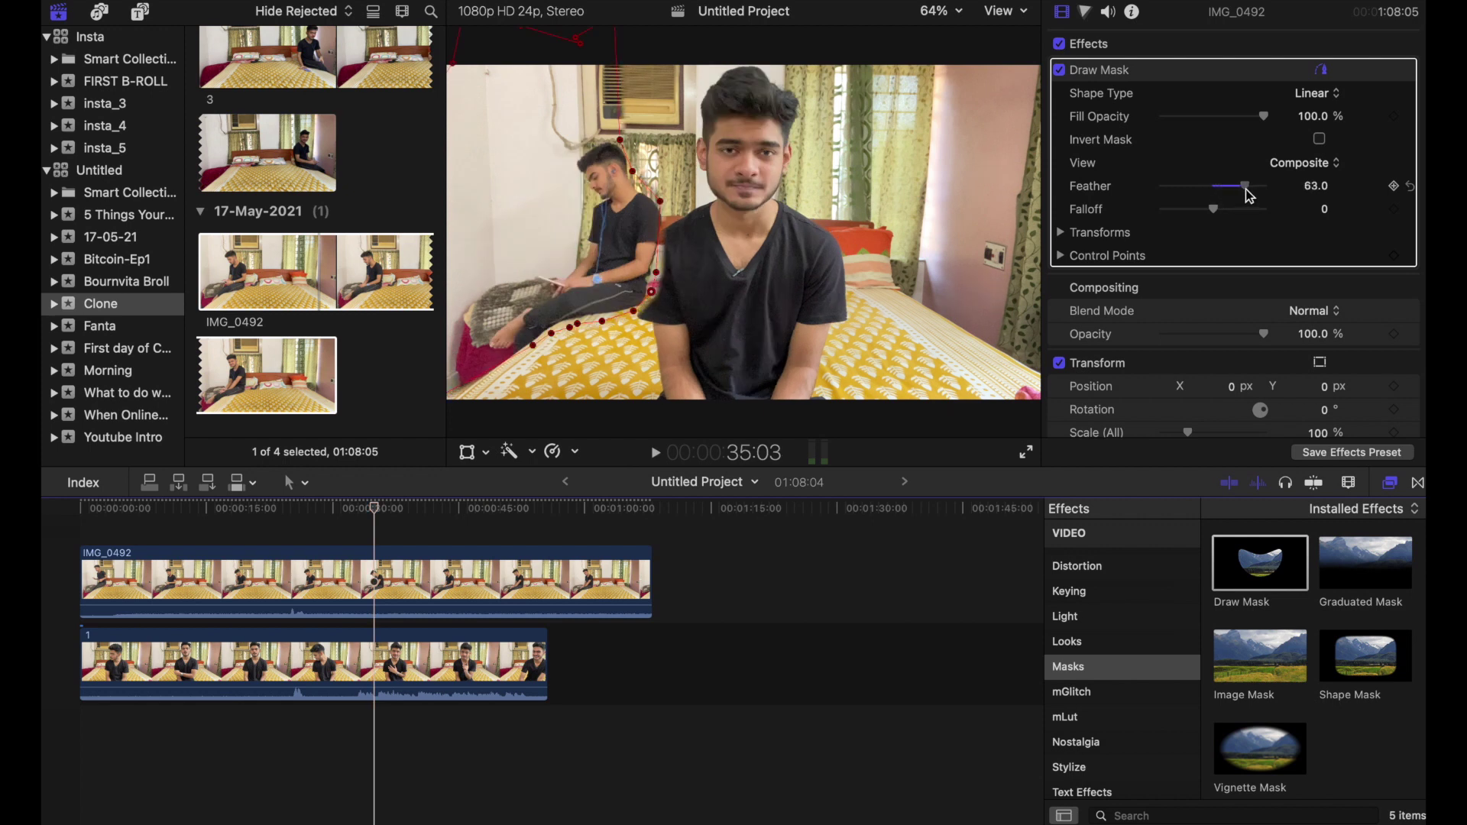
pyautogui.moveTo(1250, 196); pyautogui.dragTo(1247, 190)
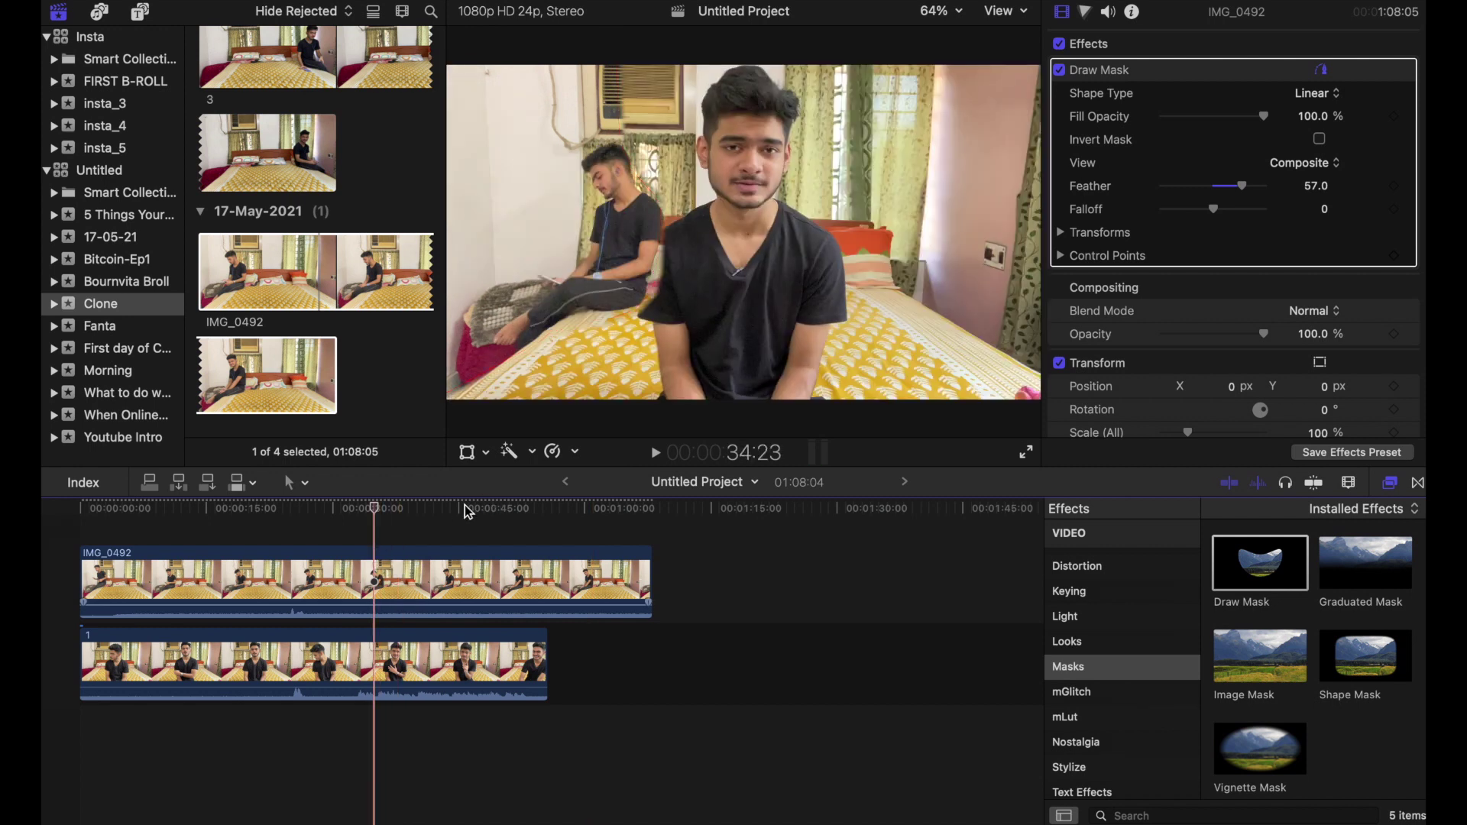
pyautogui.press('space')
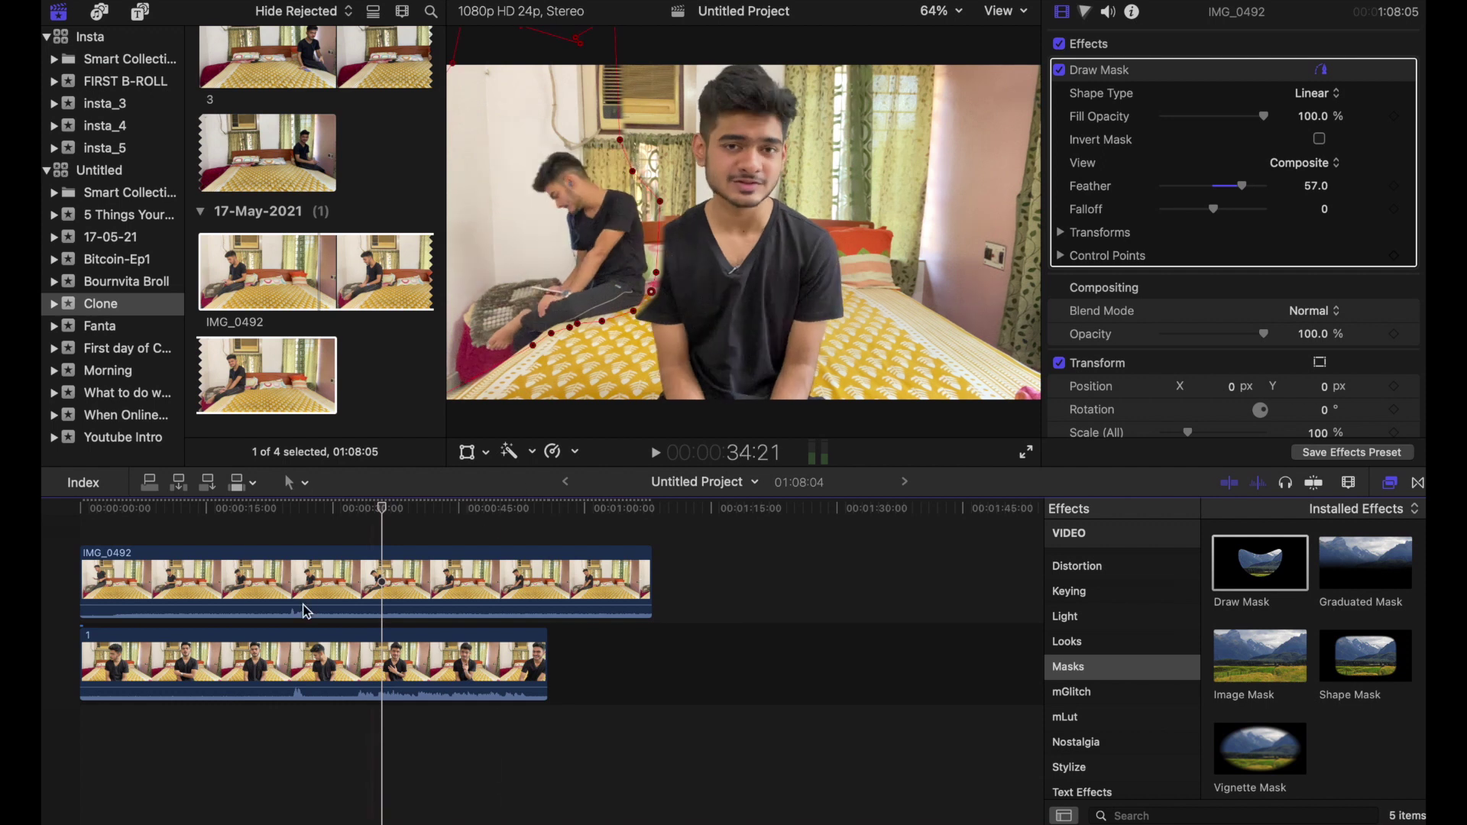
# - Select IMG_0492 and shift its Transform Anchor X to about 37 px
pyautogui.click(418, 572)
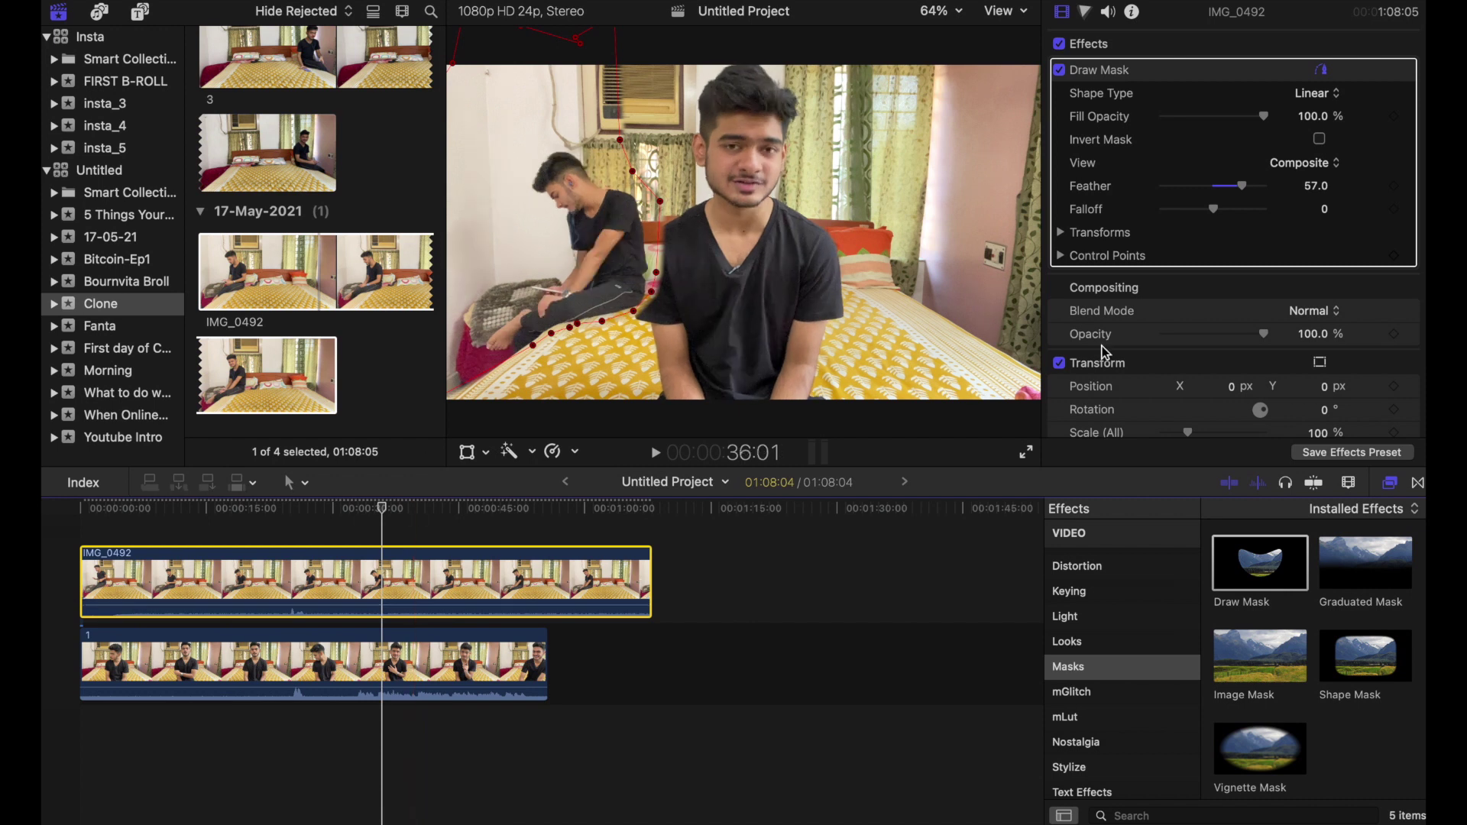
pyautogui.scroll(-5, 1179, 155)
pyautogui.scroll(-3, 1180, 154)
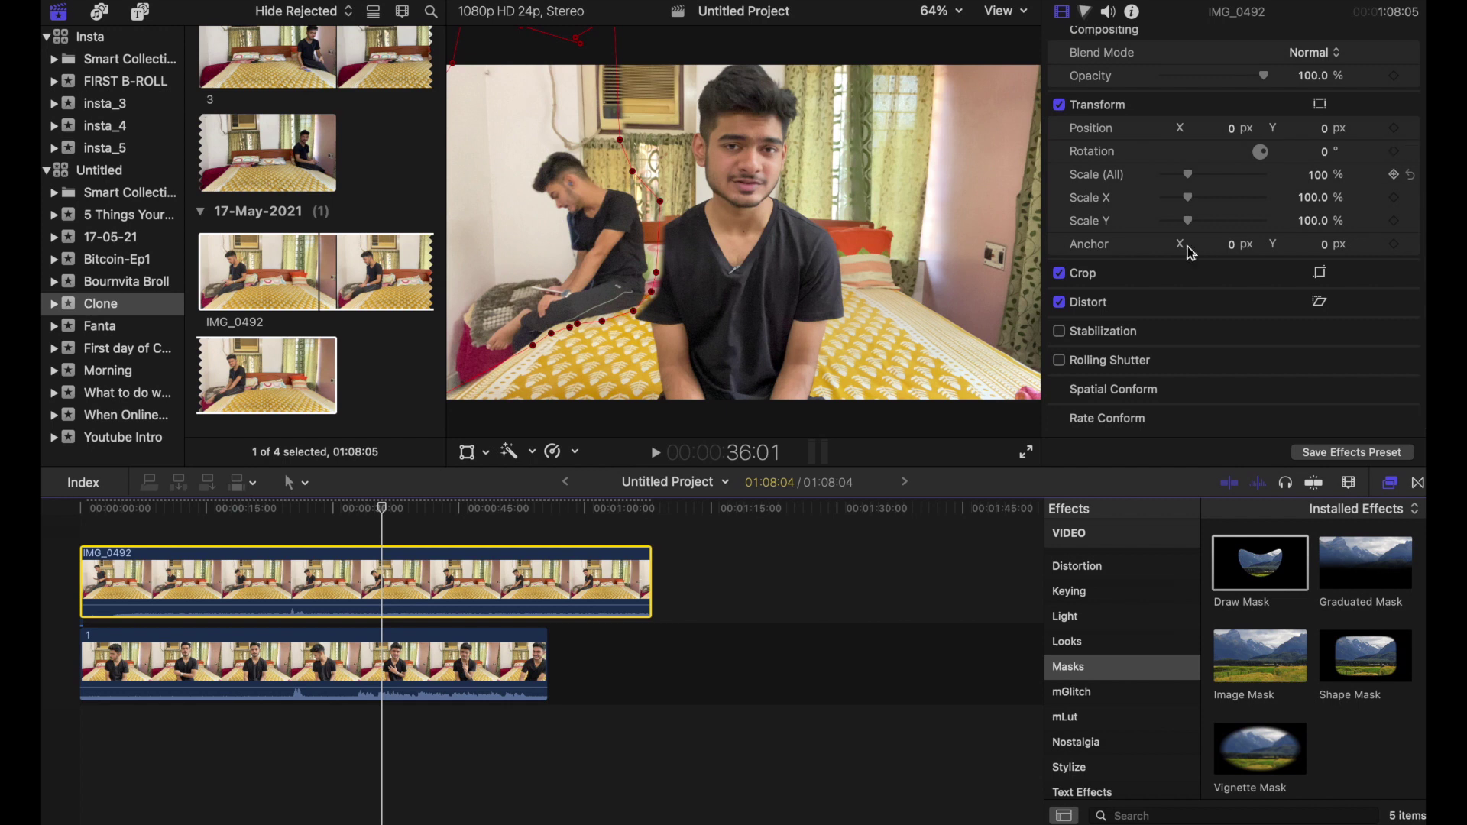
pyautogui.click(1240, 253)
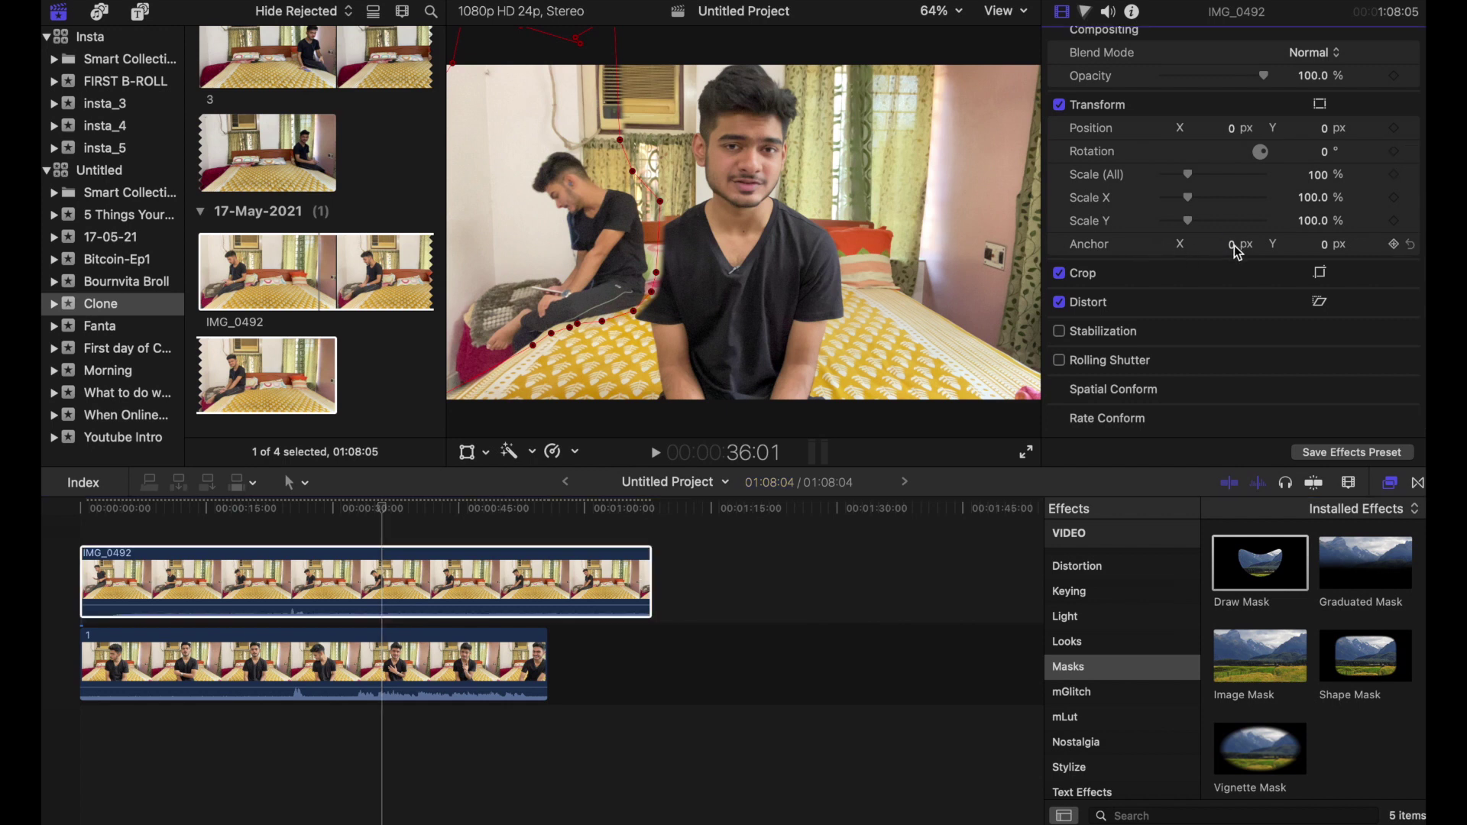
pyautogui.moveTo(1231, 245)
pyautogui.mouseDown()
pyautogui.moveTo(1259, 244)
pyautogui.moveTo(1231, 246)
pyautogui.mouseUp()
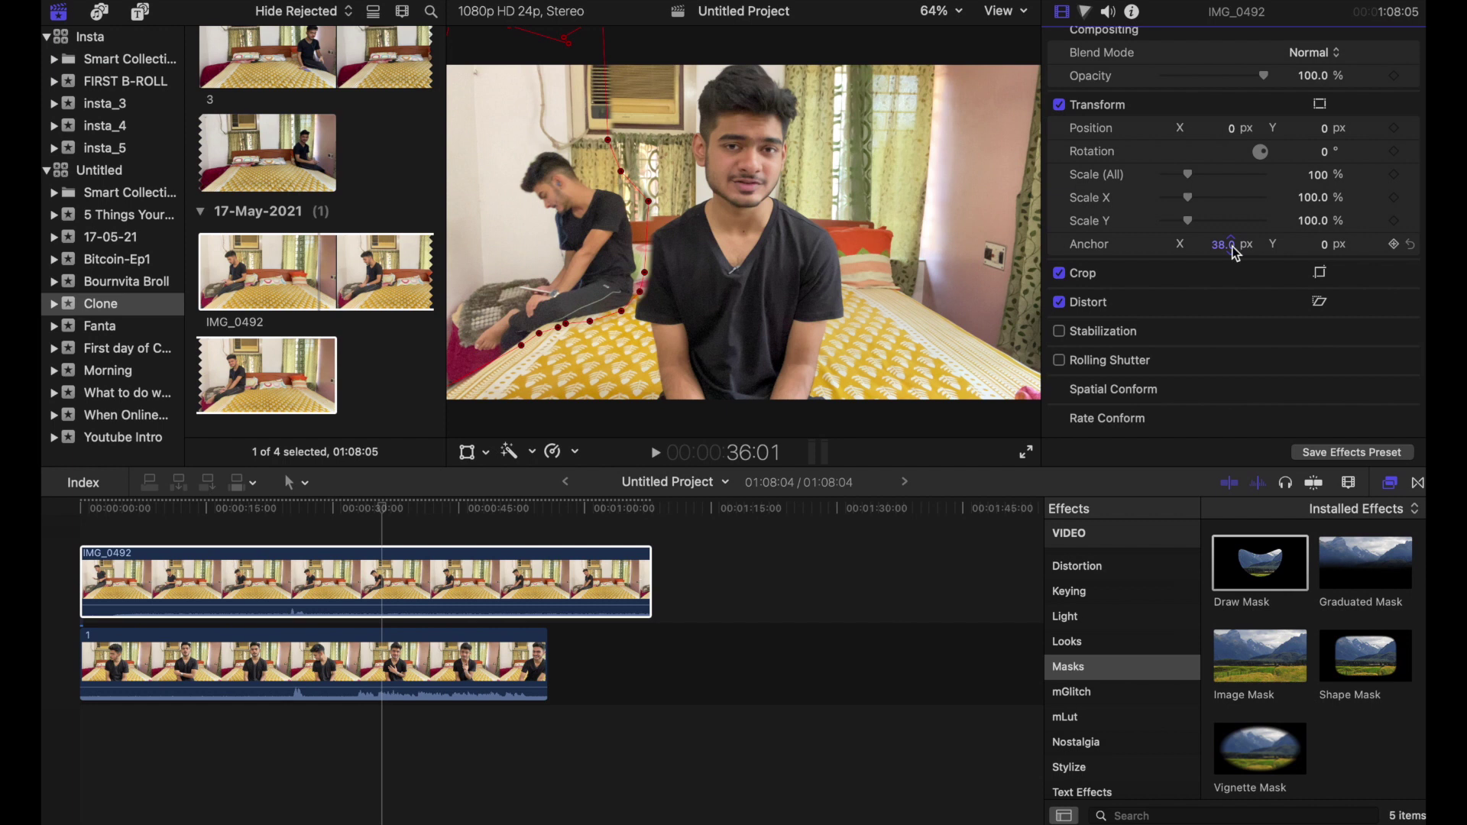
# - Nudge mask points 12 and 13, then set Anchor X to 69 px and Y to -20.3 px
pyautogui.click(640, 273)
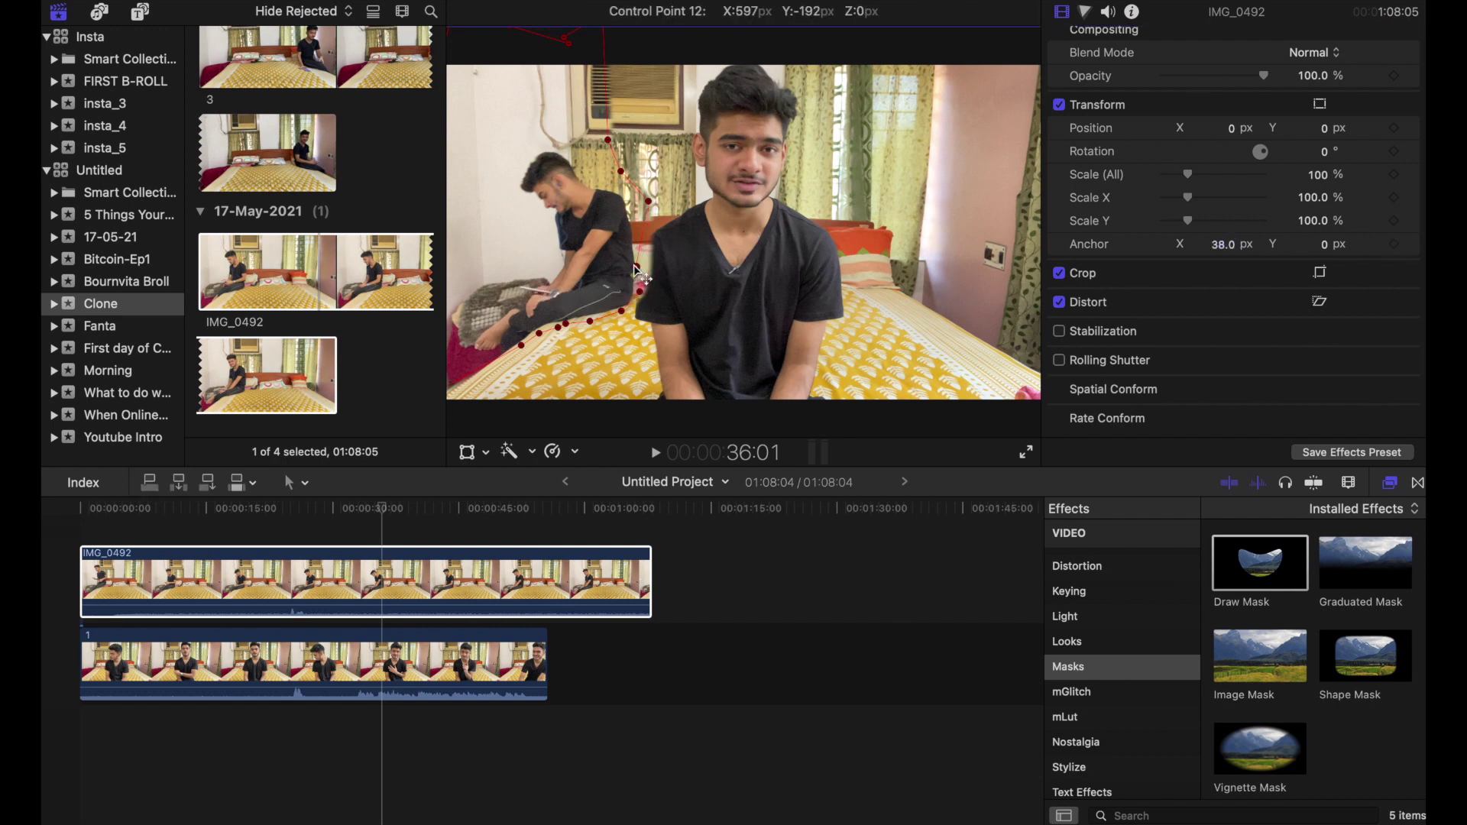
pyautogui.moveTo(640, 273); pyautogui.dragTo(643, 276)
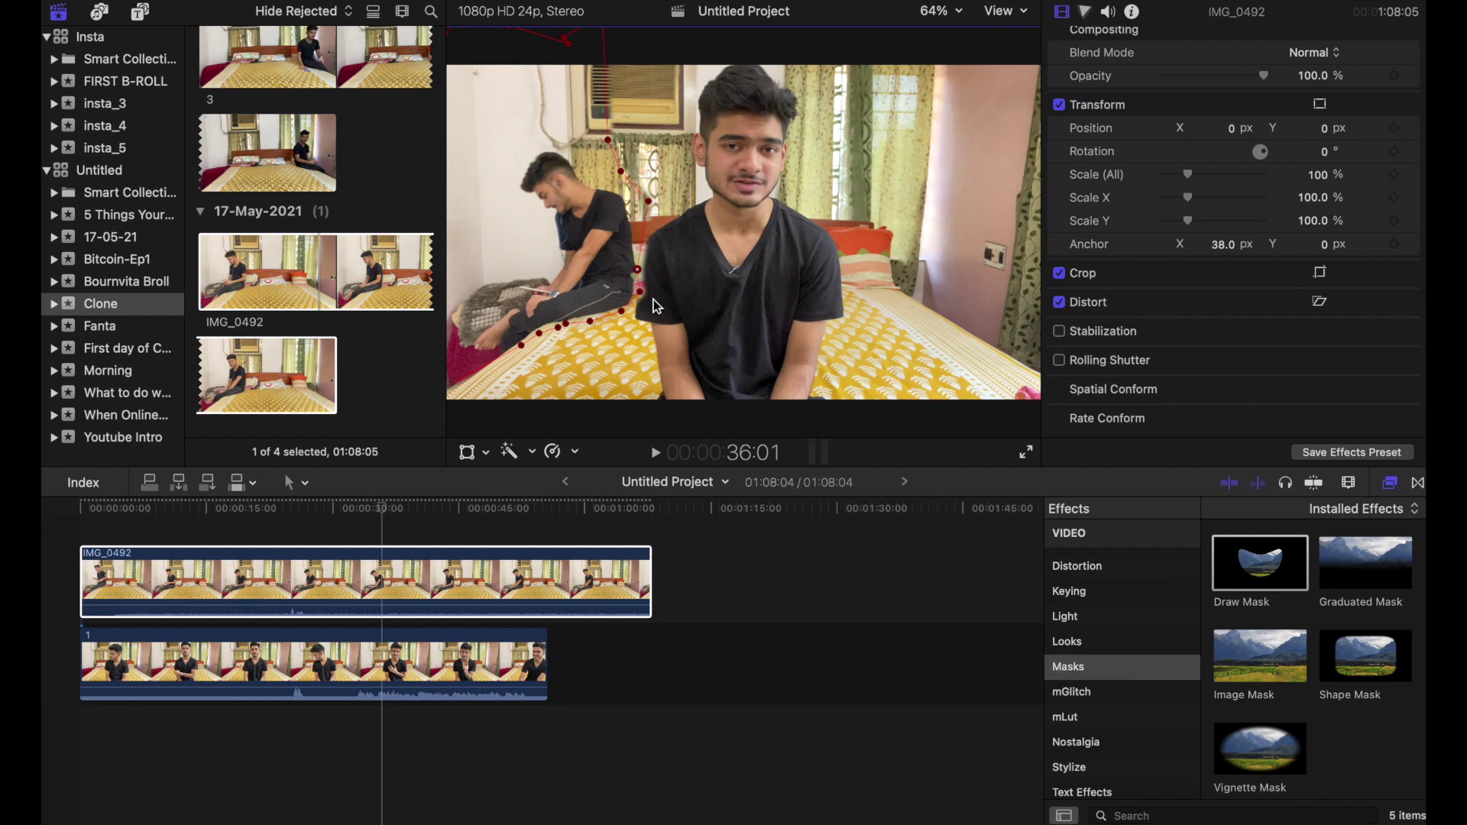
pyautogui.moveTo(644, 297); pyautogui.dragTo(637, 286)
pyautogui.moveTo(1219, 246)
pyautogui.mouseDown()
pyautogui.moveTo(1245, 246)
pyautogui.moveTo(1220, 246)
pyautogui.mouseUp()
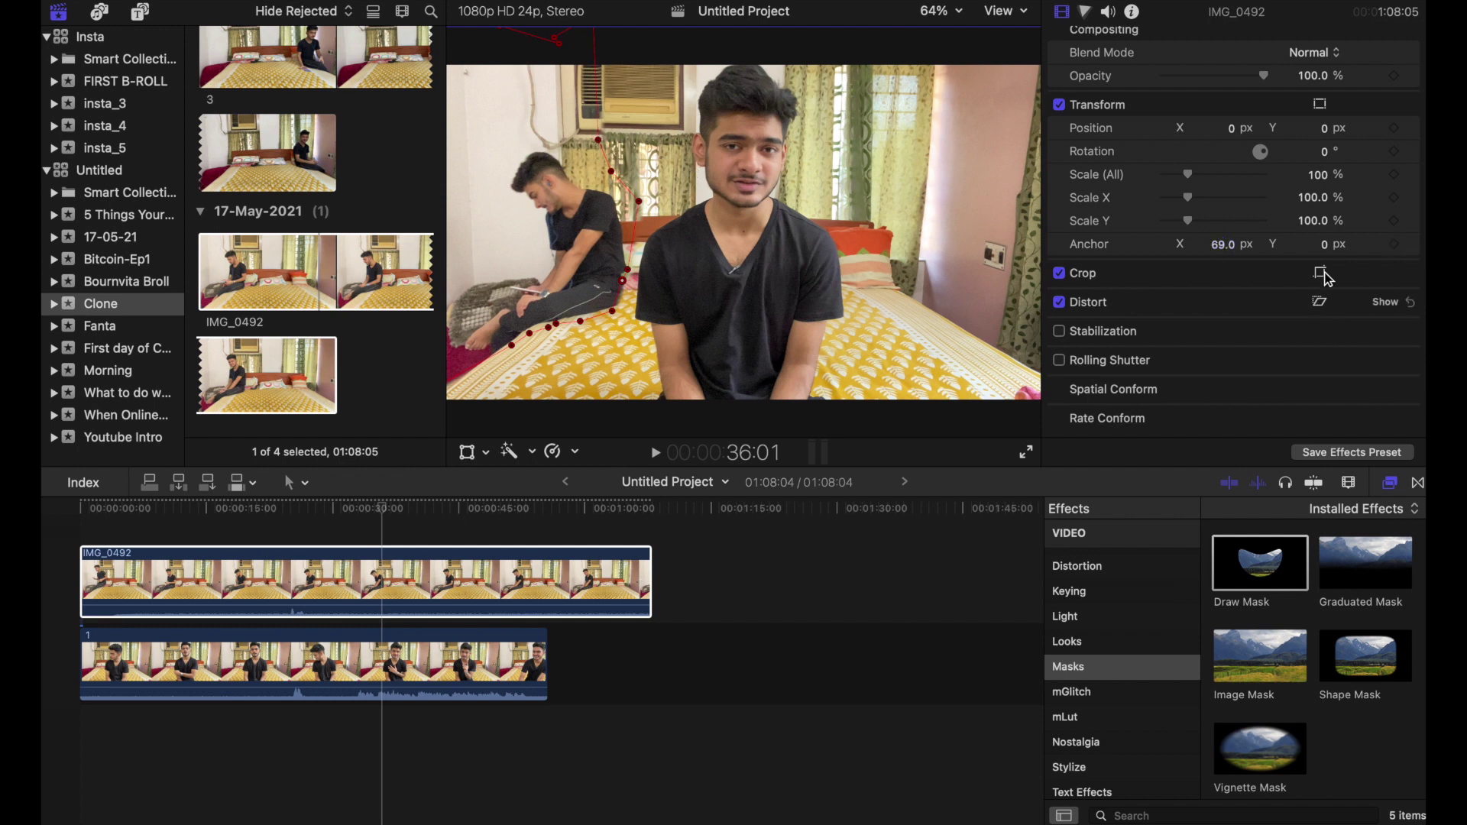
pyautogui.moveTo(1322, 245); pyautogui.dragTo(1324, 245)
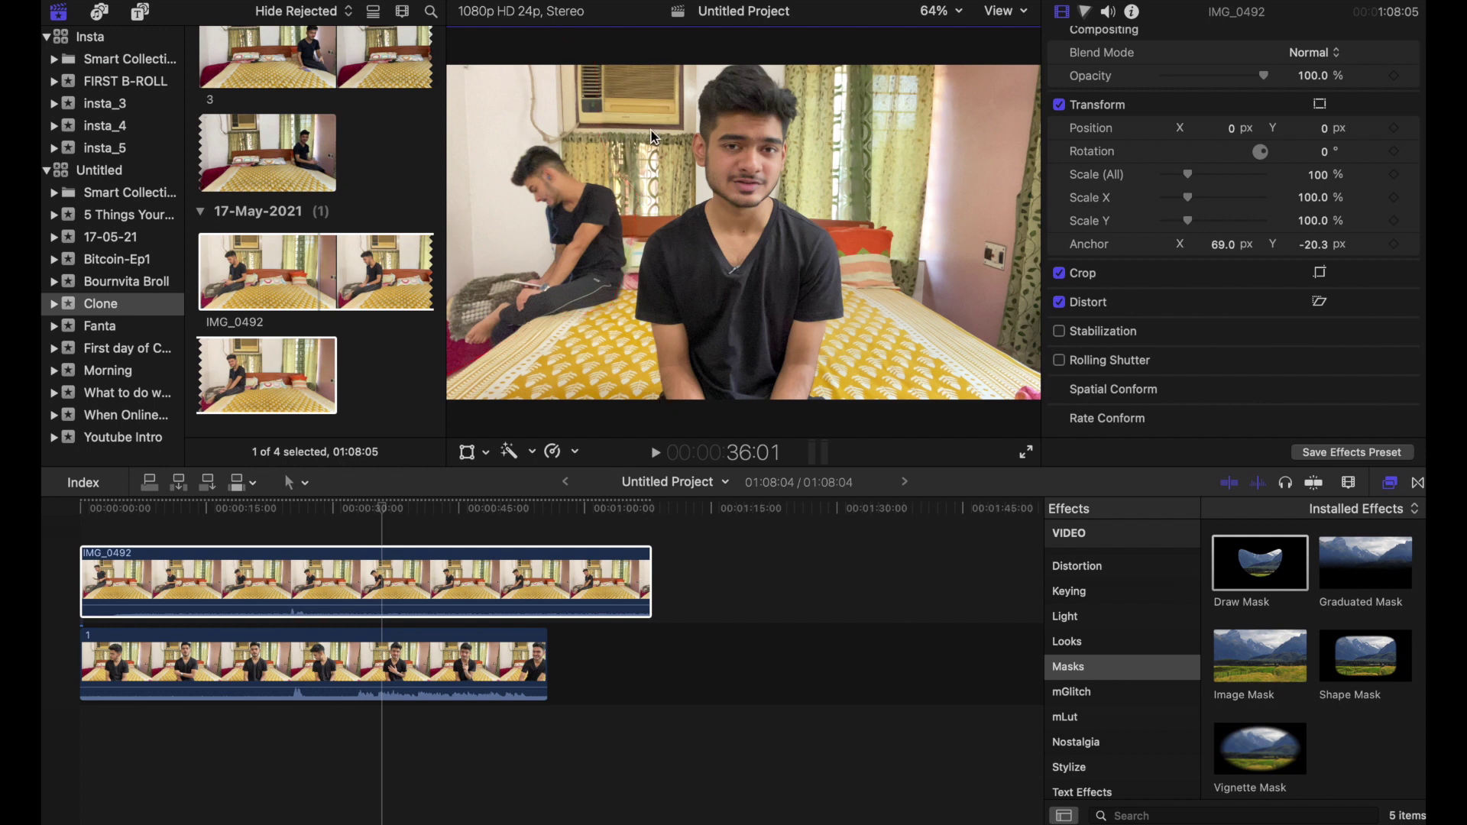
pyautogui.press('space')
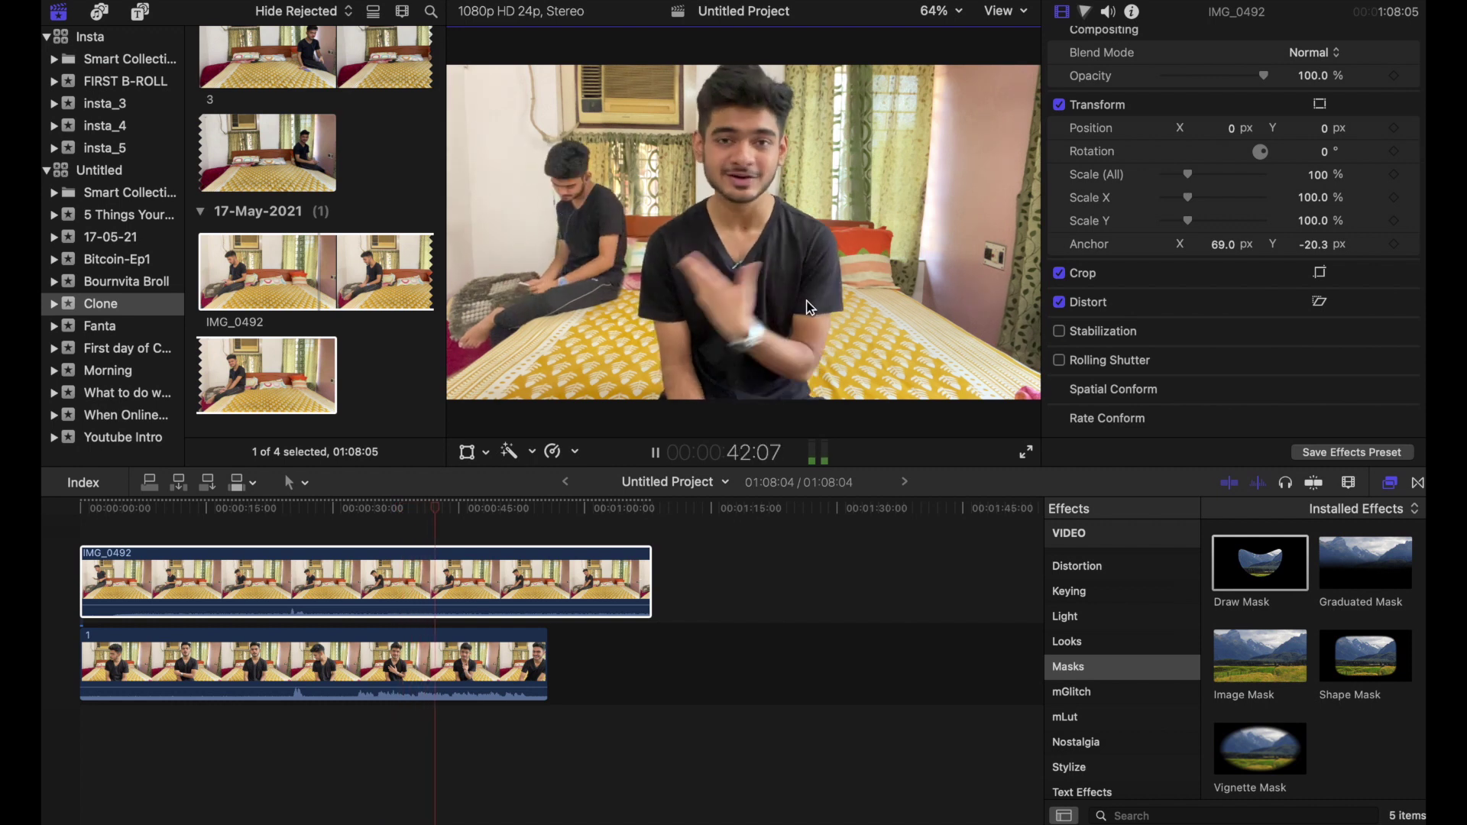
pyautogui.press('space')
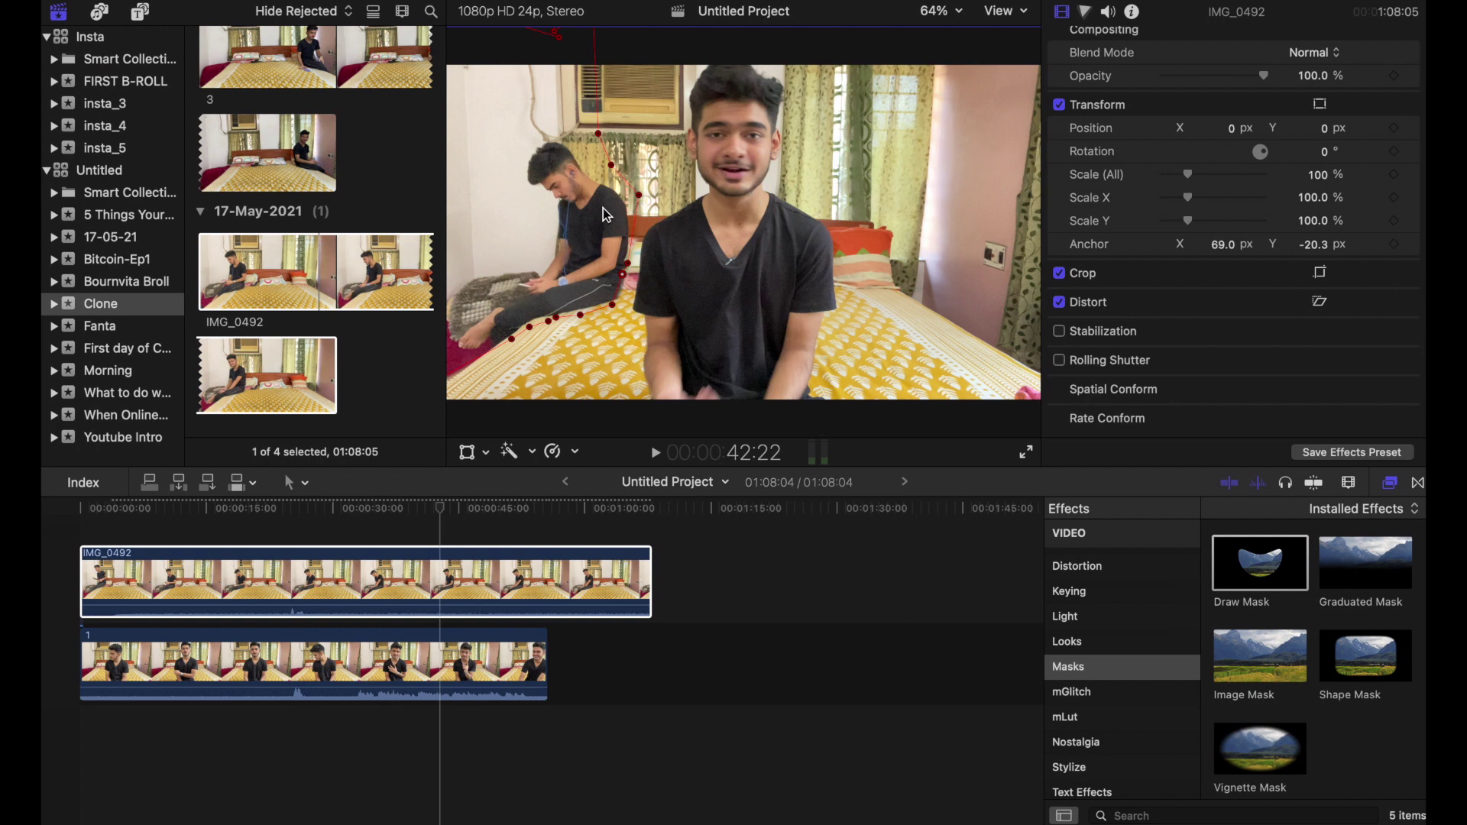
pyautogui.click(438, 528)
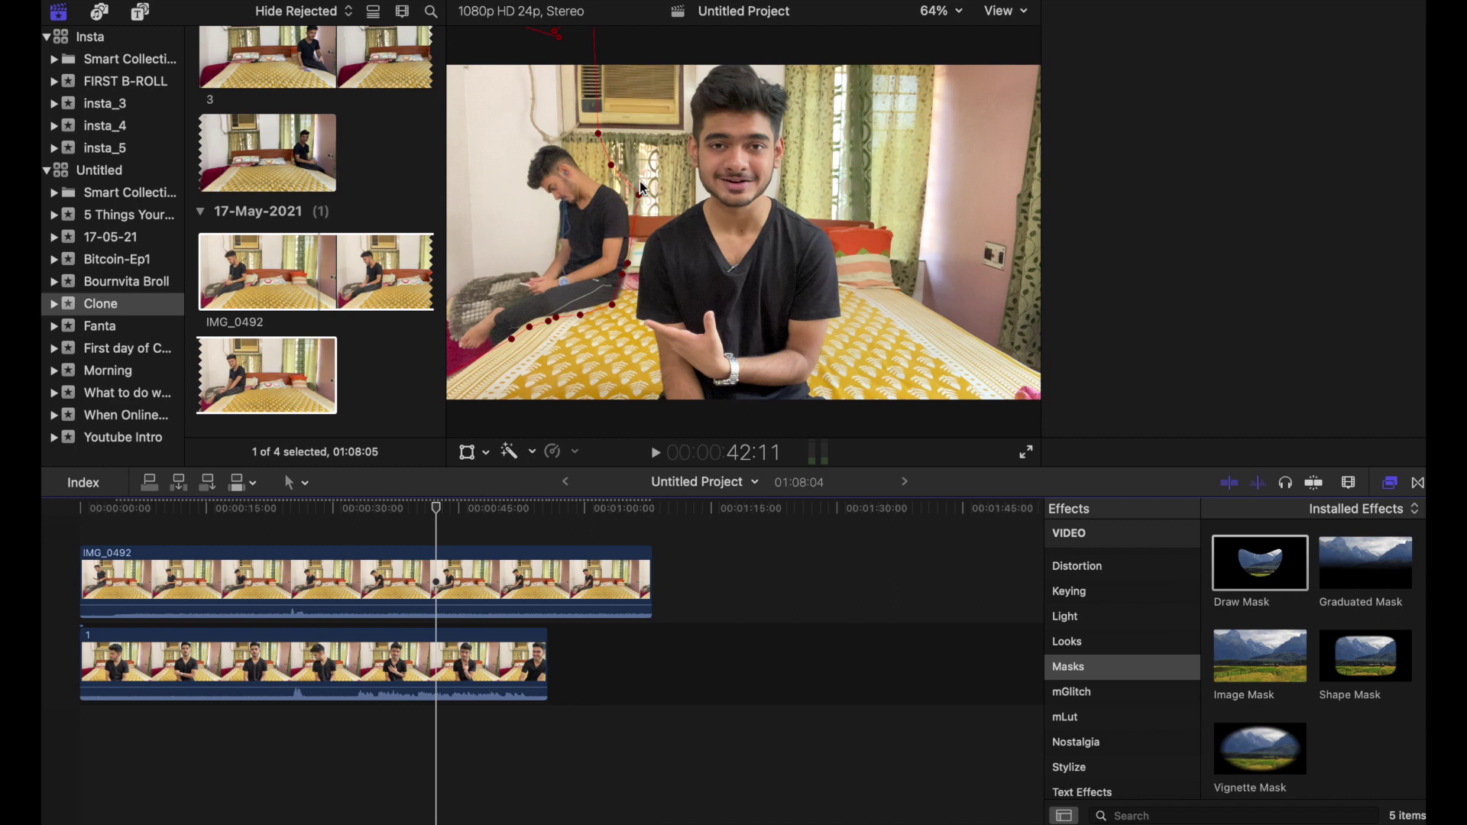
# - Play the composite, preview source clip 3, then return to IMG_0492's mask settings
pyautogui.press('space')
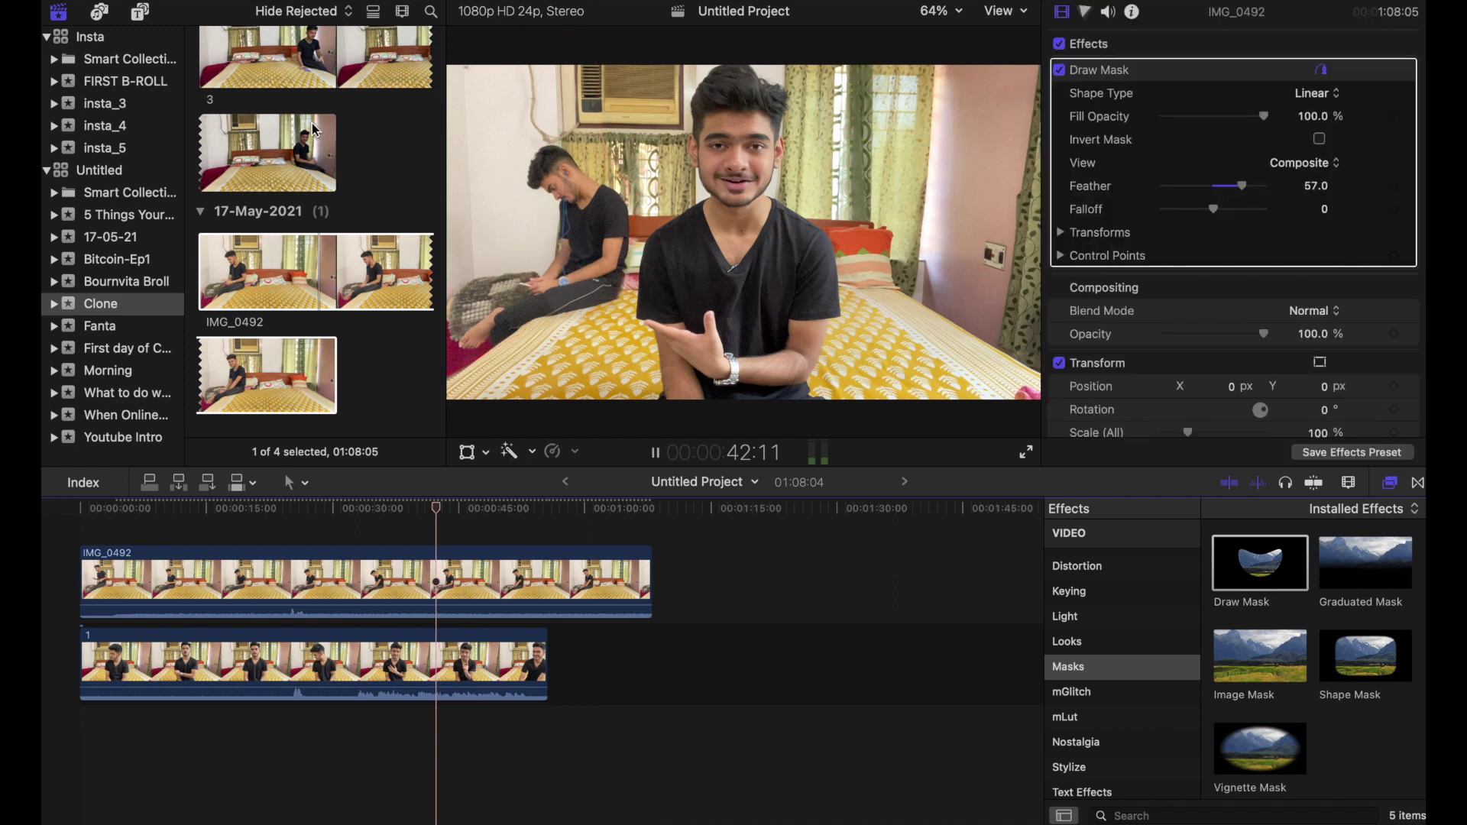
pyautogui.click(309, 56)
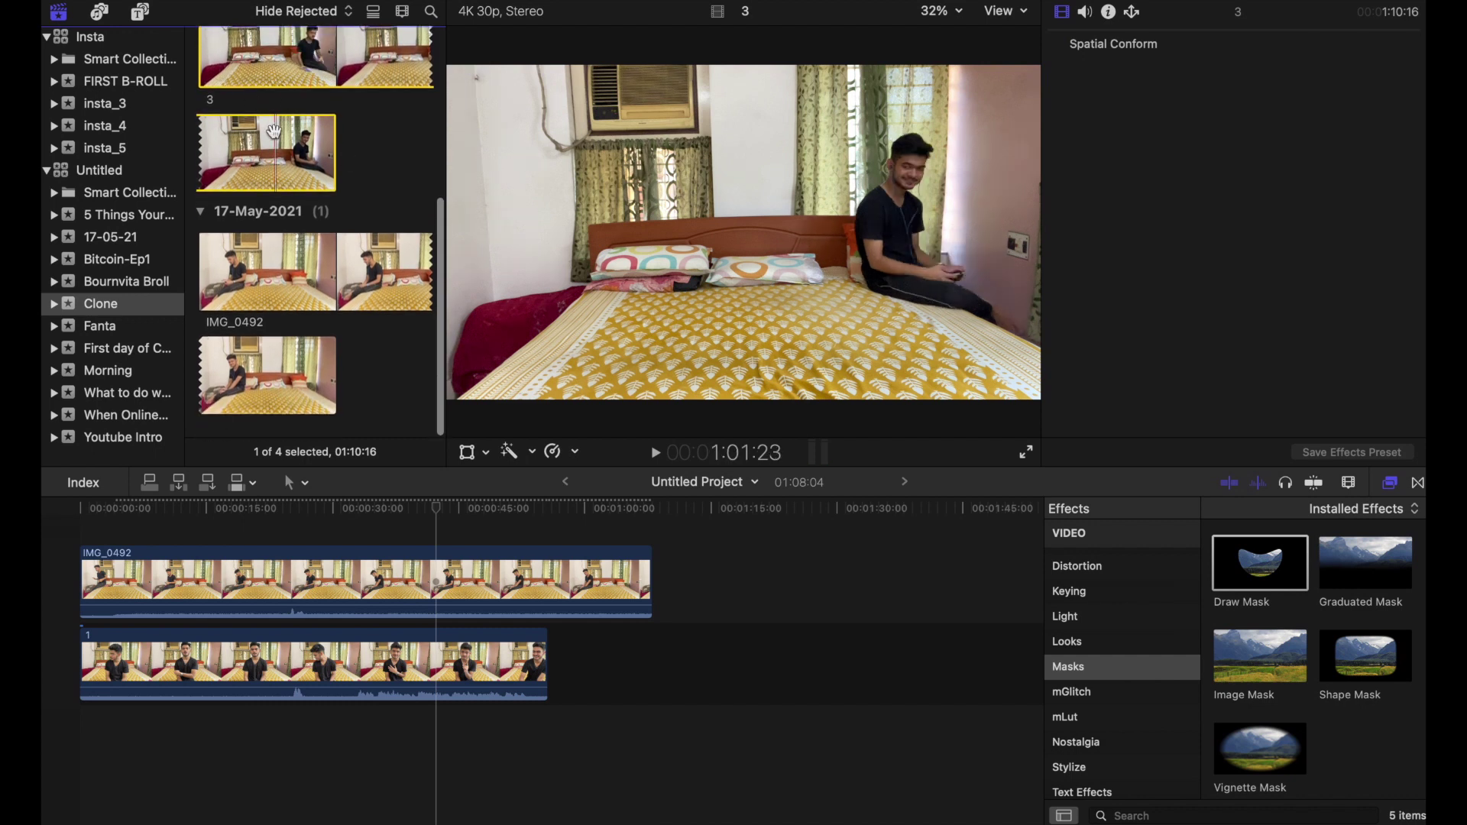
pyautogui.scroll(-2, 286, 229)
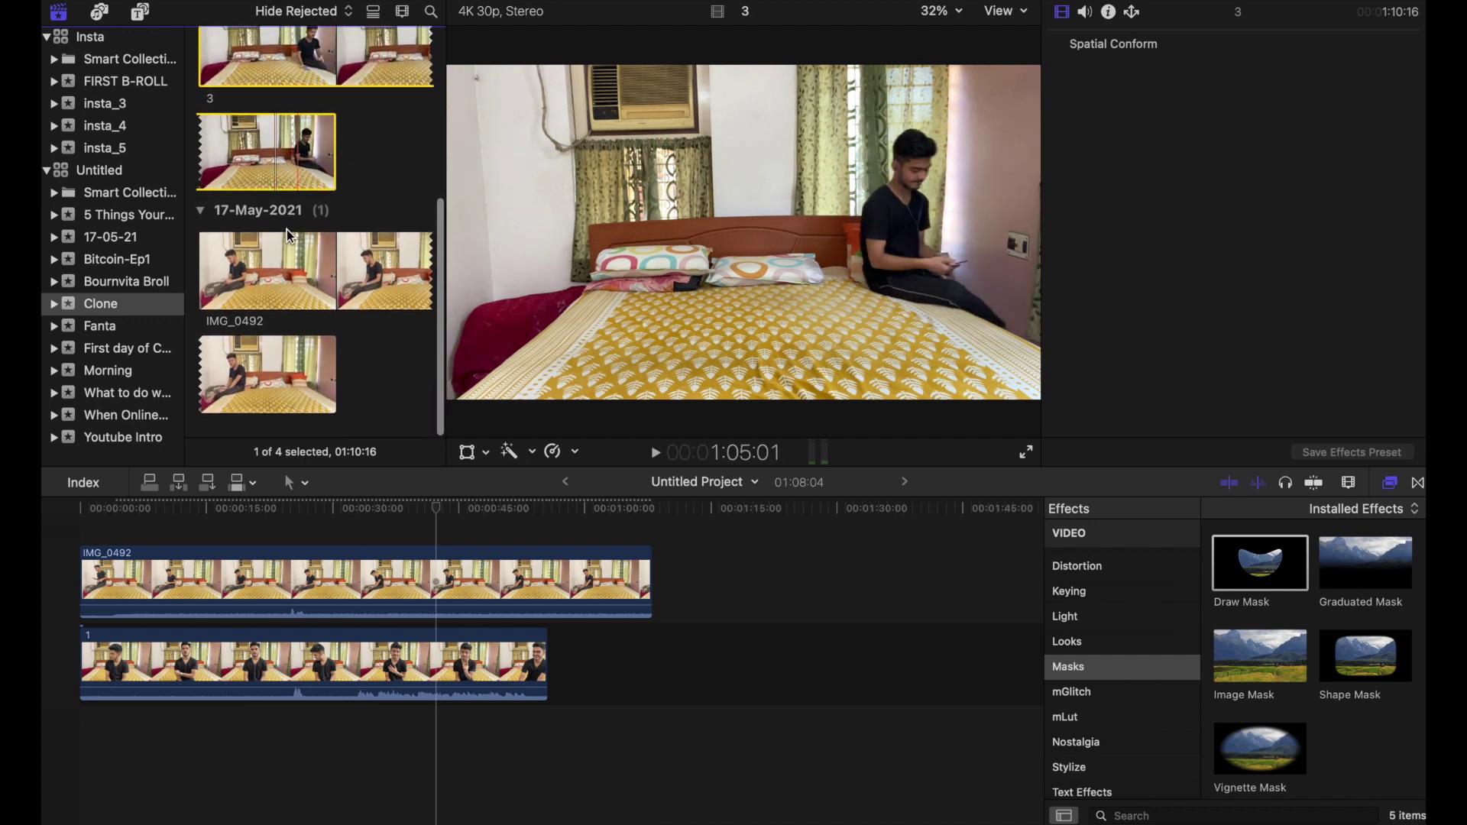
pyautogui.click(439, 530)
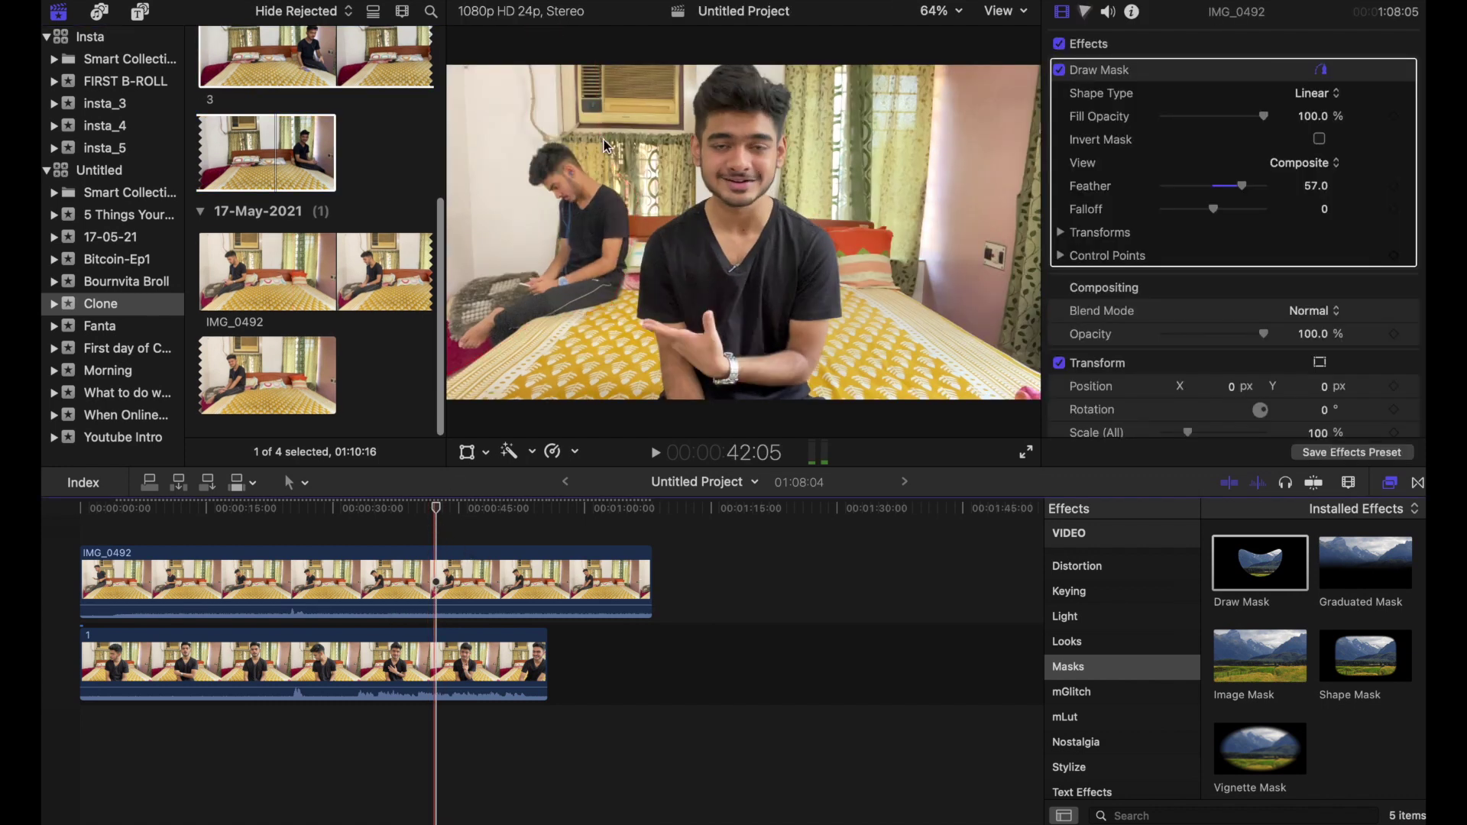
pyautogui.press('space')
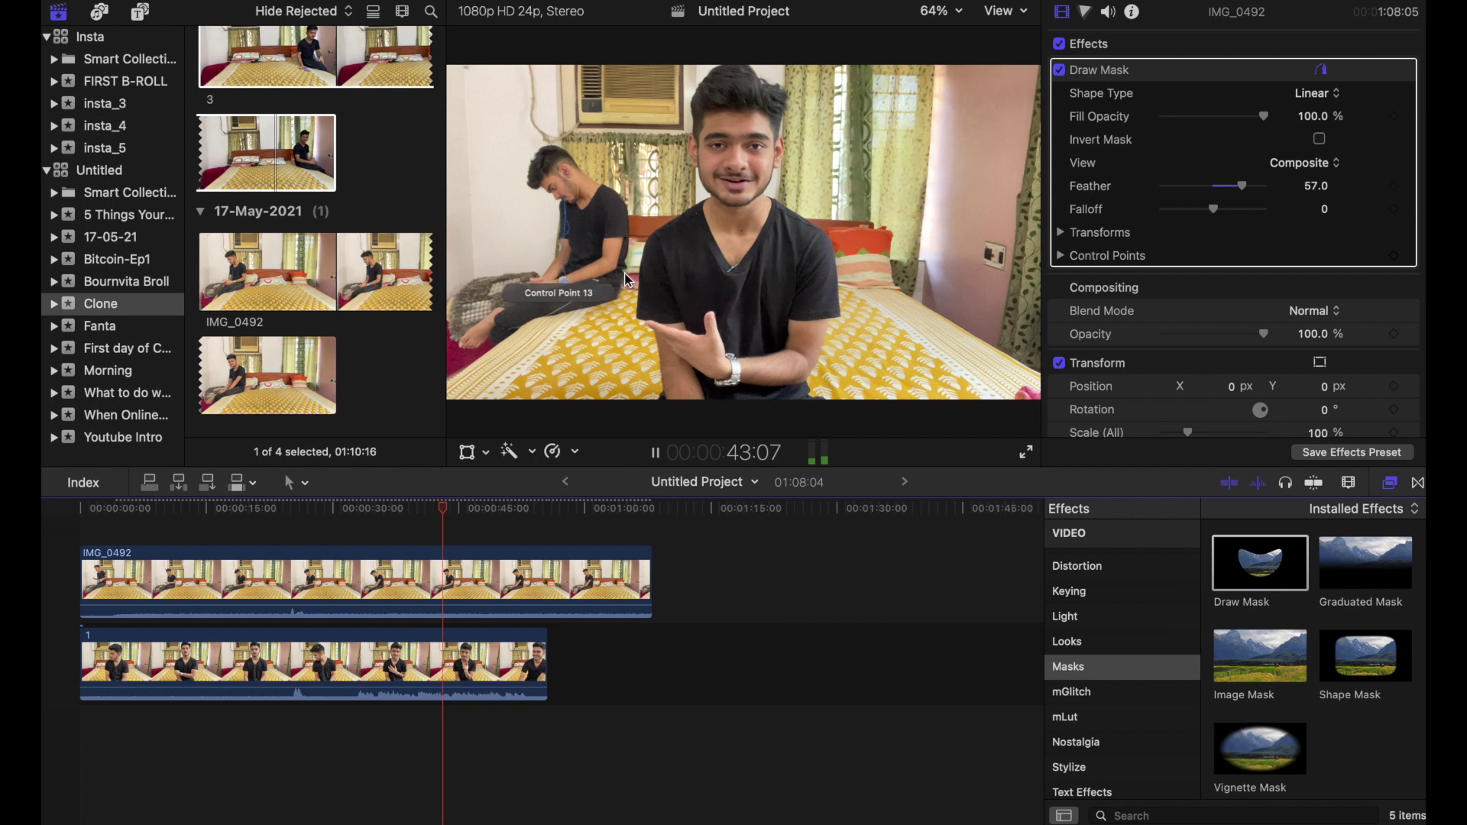
pyautogui.press('space')
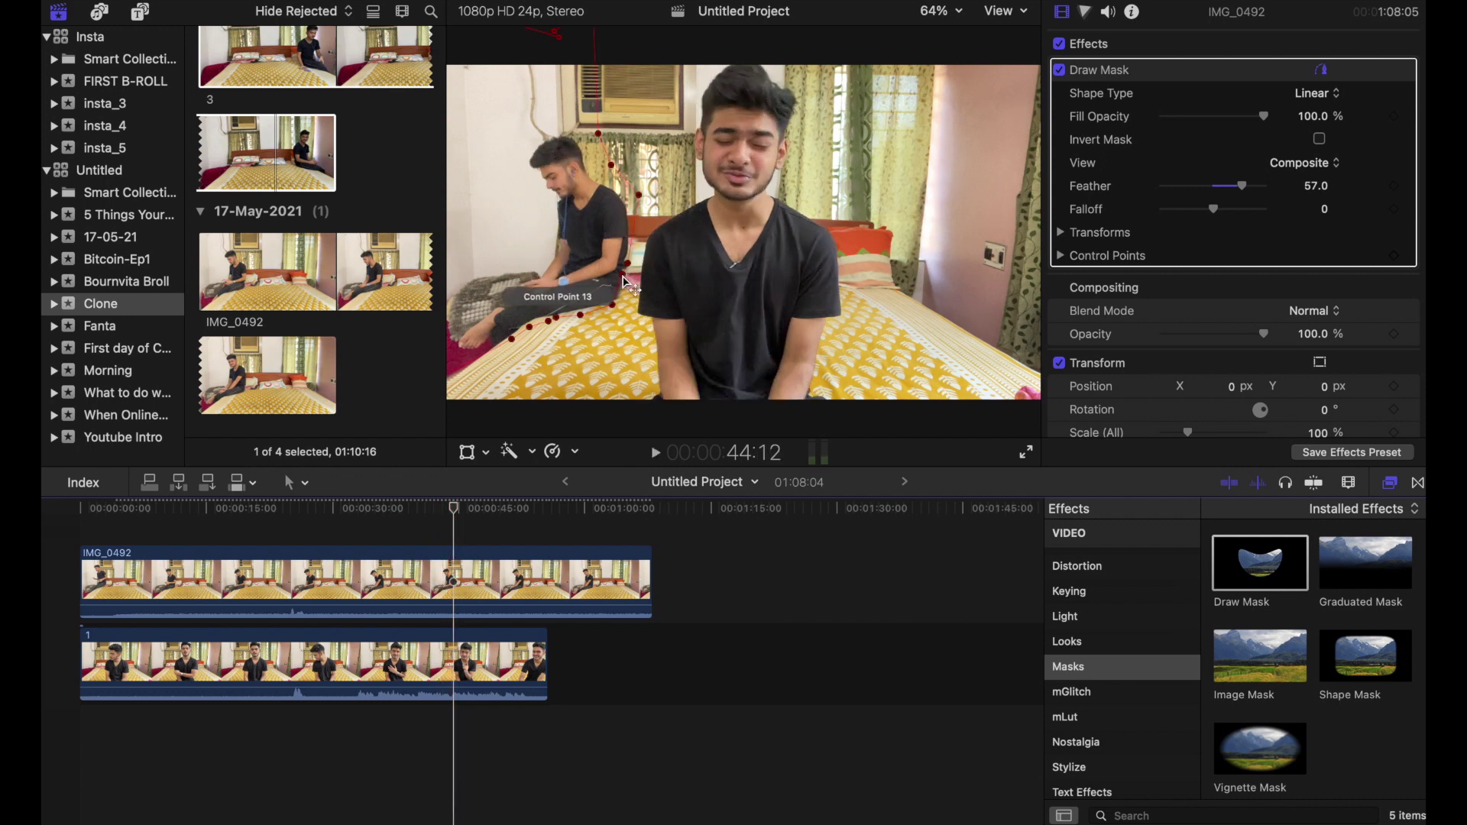
# - With control point 13 selected, raise the Draw Mask Feather to 87 and stop at 44:13
pyautogui.click(626, 281)
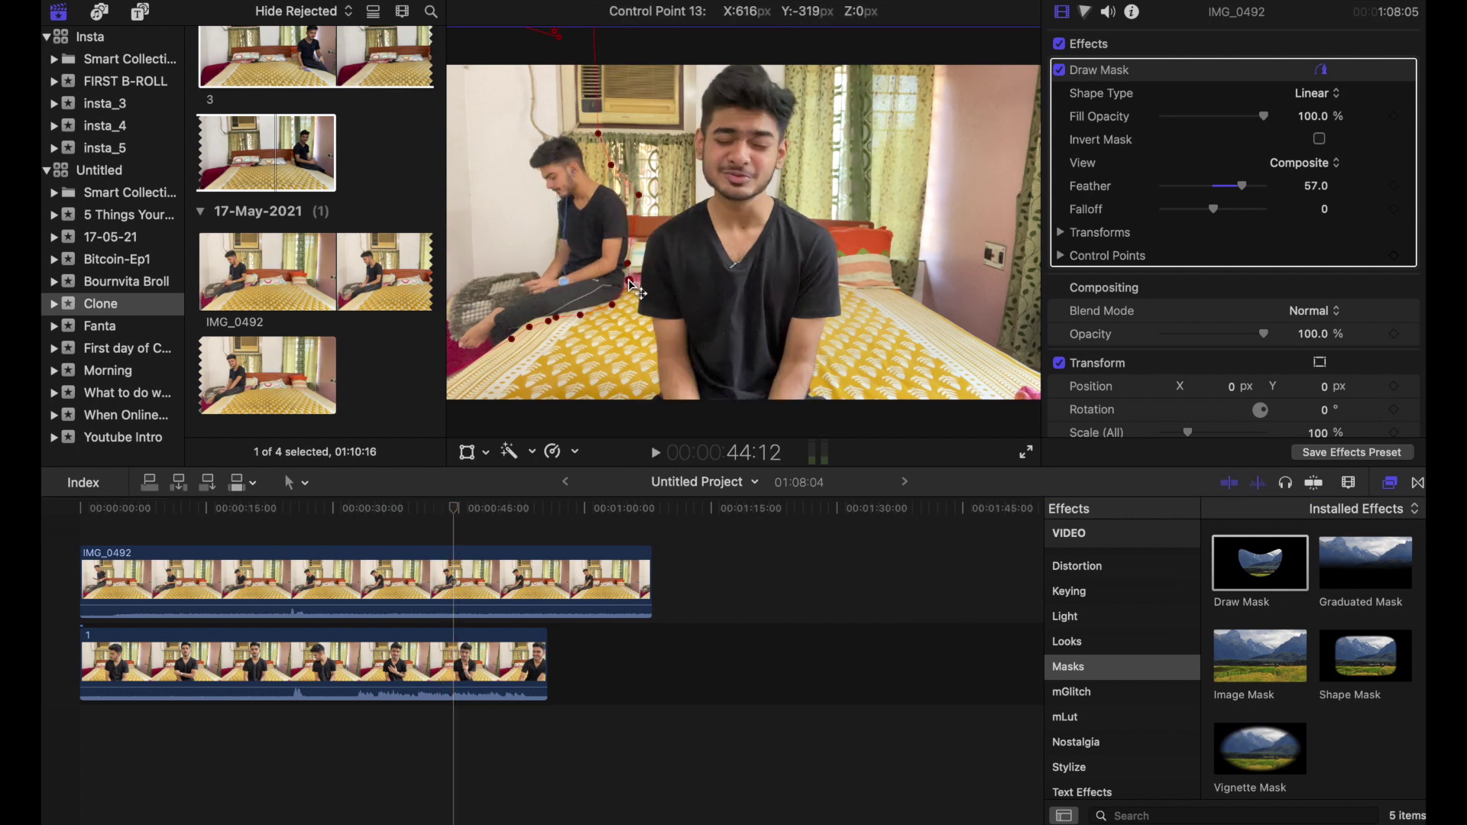
pyautogui.moveTo(1236, 190); pyautogui.dragTo(1265, 203)
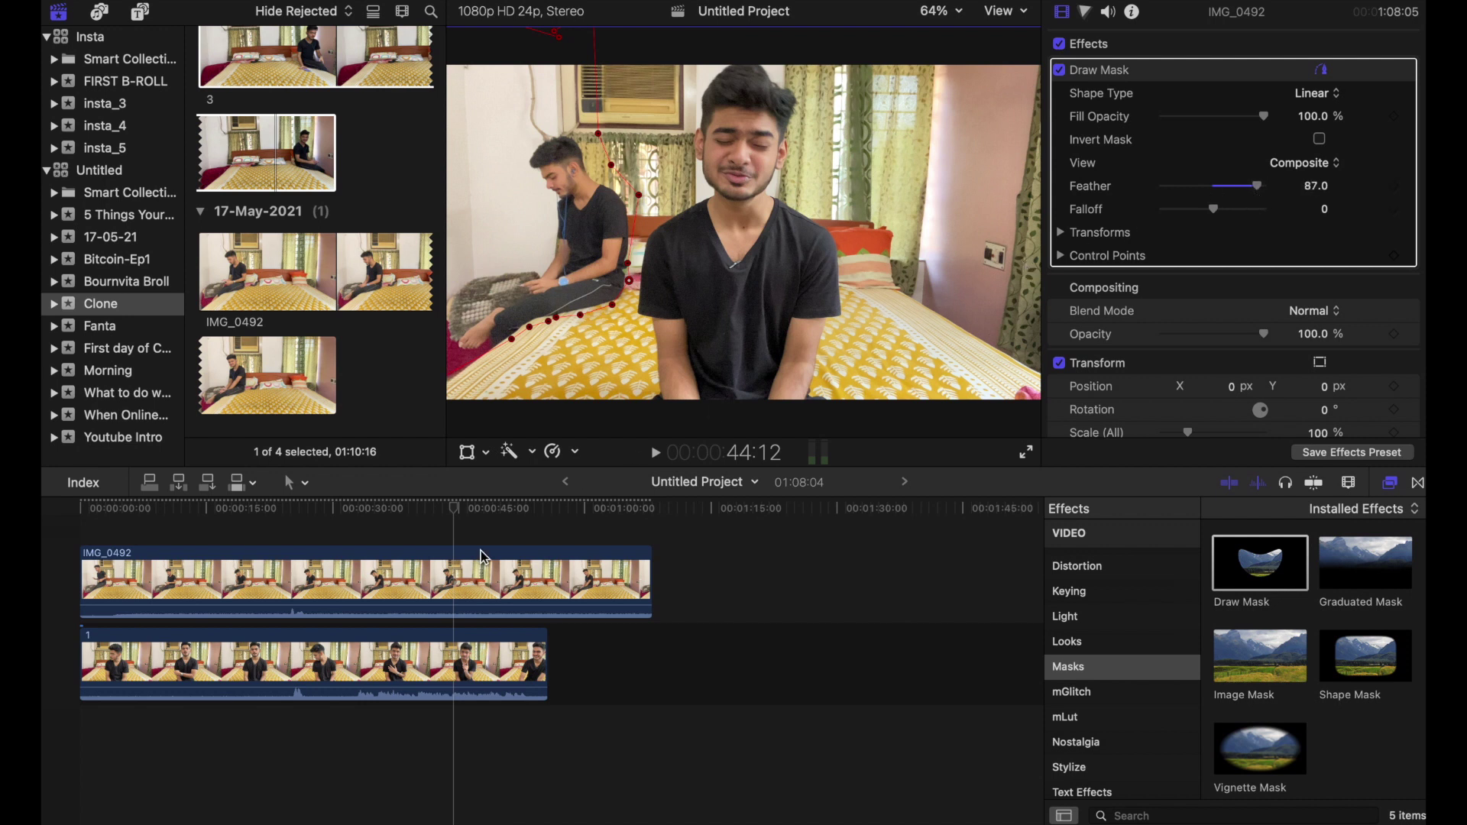
pyautogui.click(457, 573)
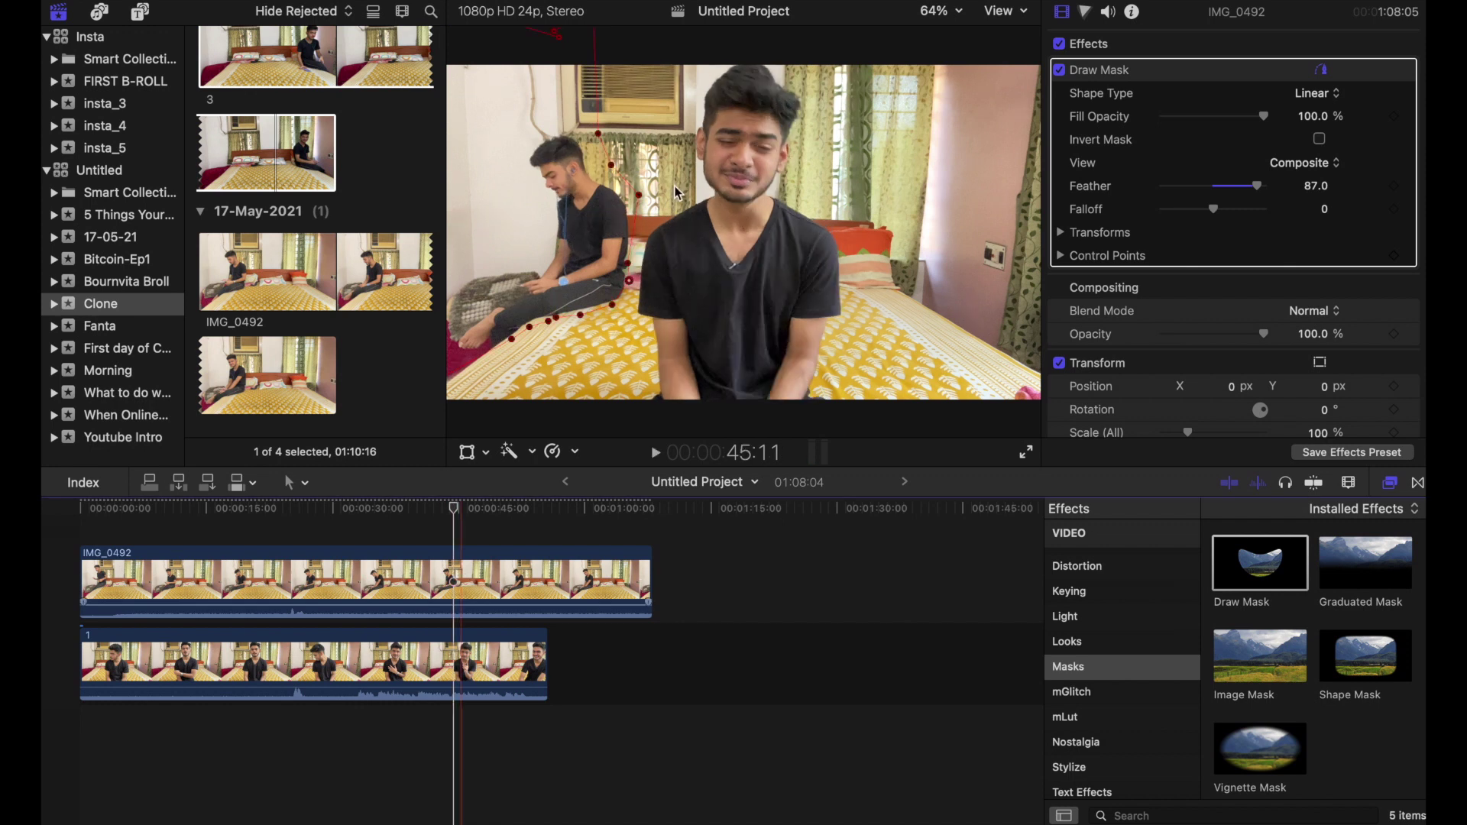
pyautogui.press('space')
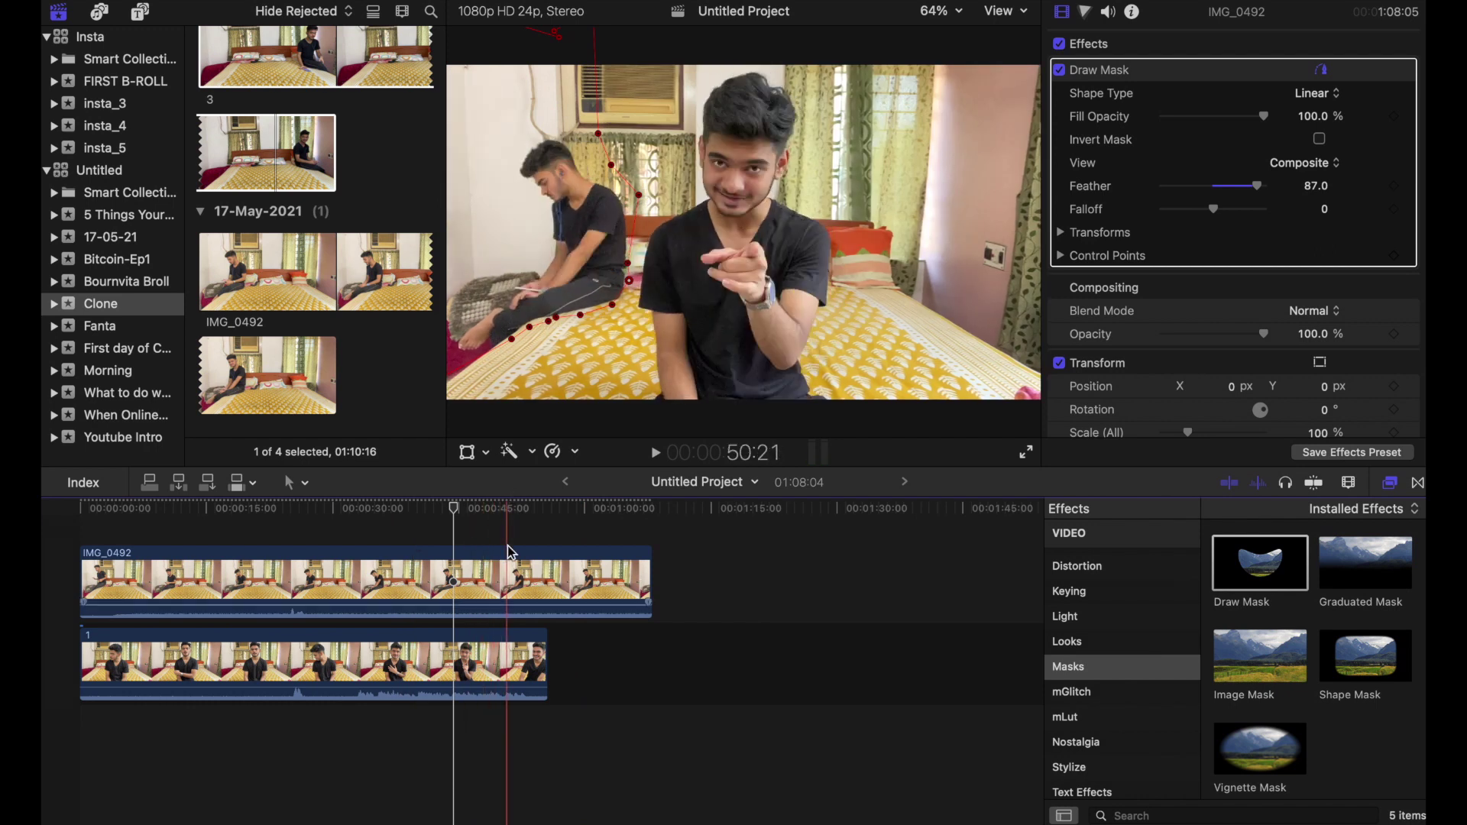
pyautogui.scroll(1, 497, 527)
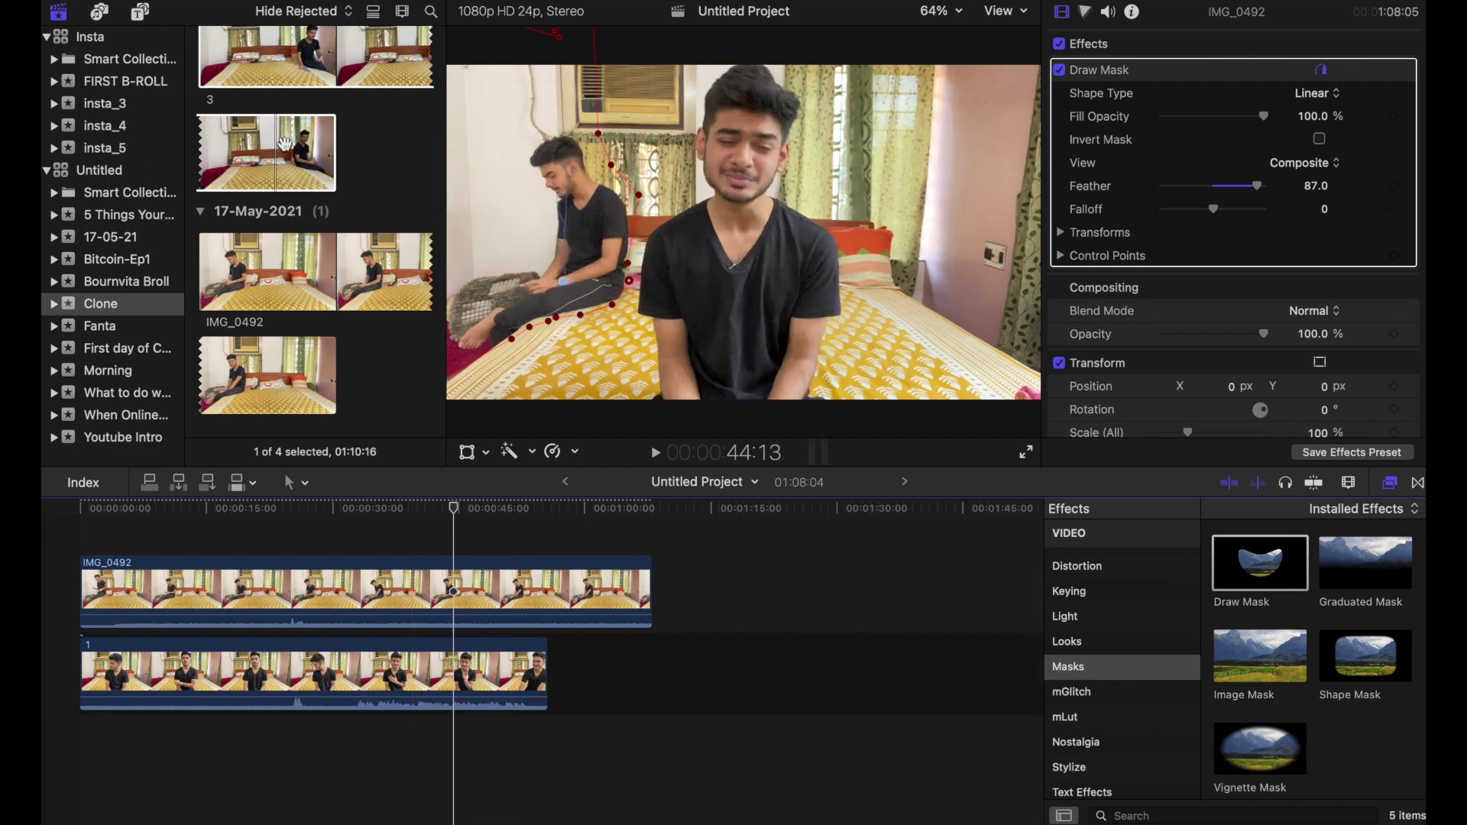
# - Drag clip 3 onto a third layer above IMG_0492 and fit the timeline in view
pyautogui.moveTo(284, 142); pyautogui.dragTo(135, 508)
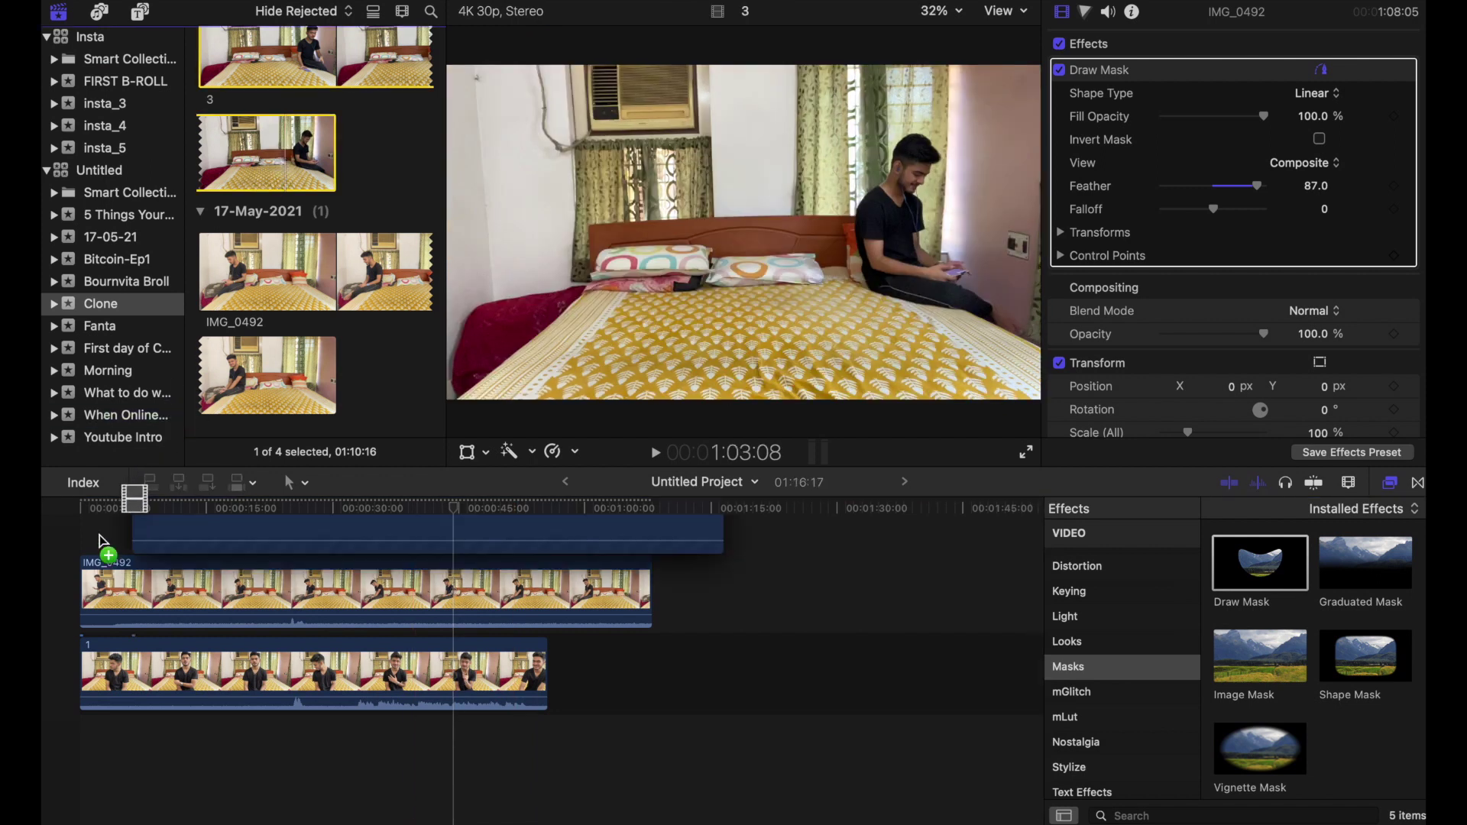
pyautogui.moveTo(136, 508); pyautogui.dragTo(69, 529)
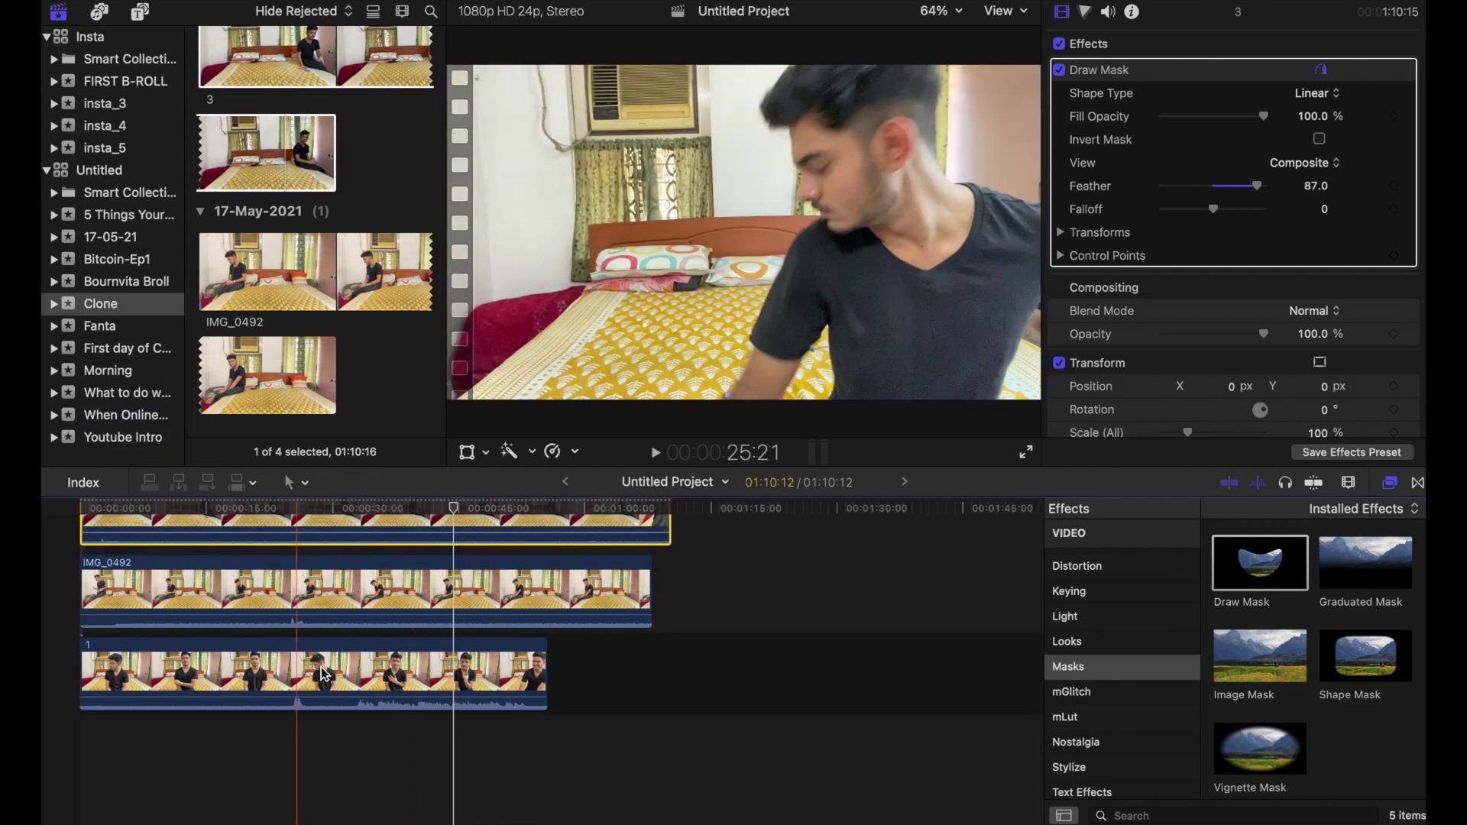
pyautogui.press('Delete')
pyautogui.scroll(2, 366, 642)
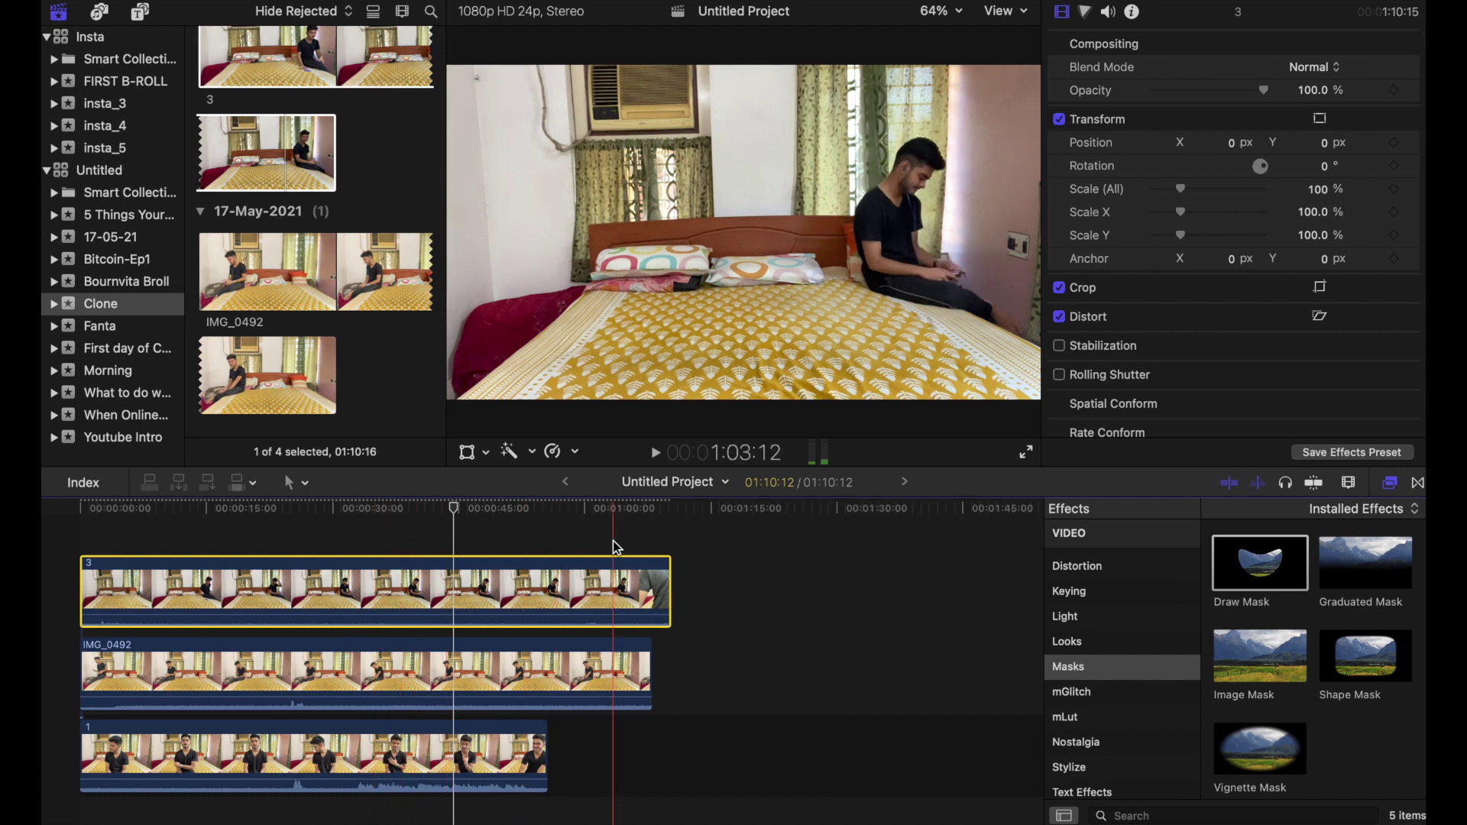
# - Trim the opening off clip 3 up to around the 28-second mark
pyautogui.moveTo(220, 530); pyautogui.dragTo(330, 536)
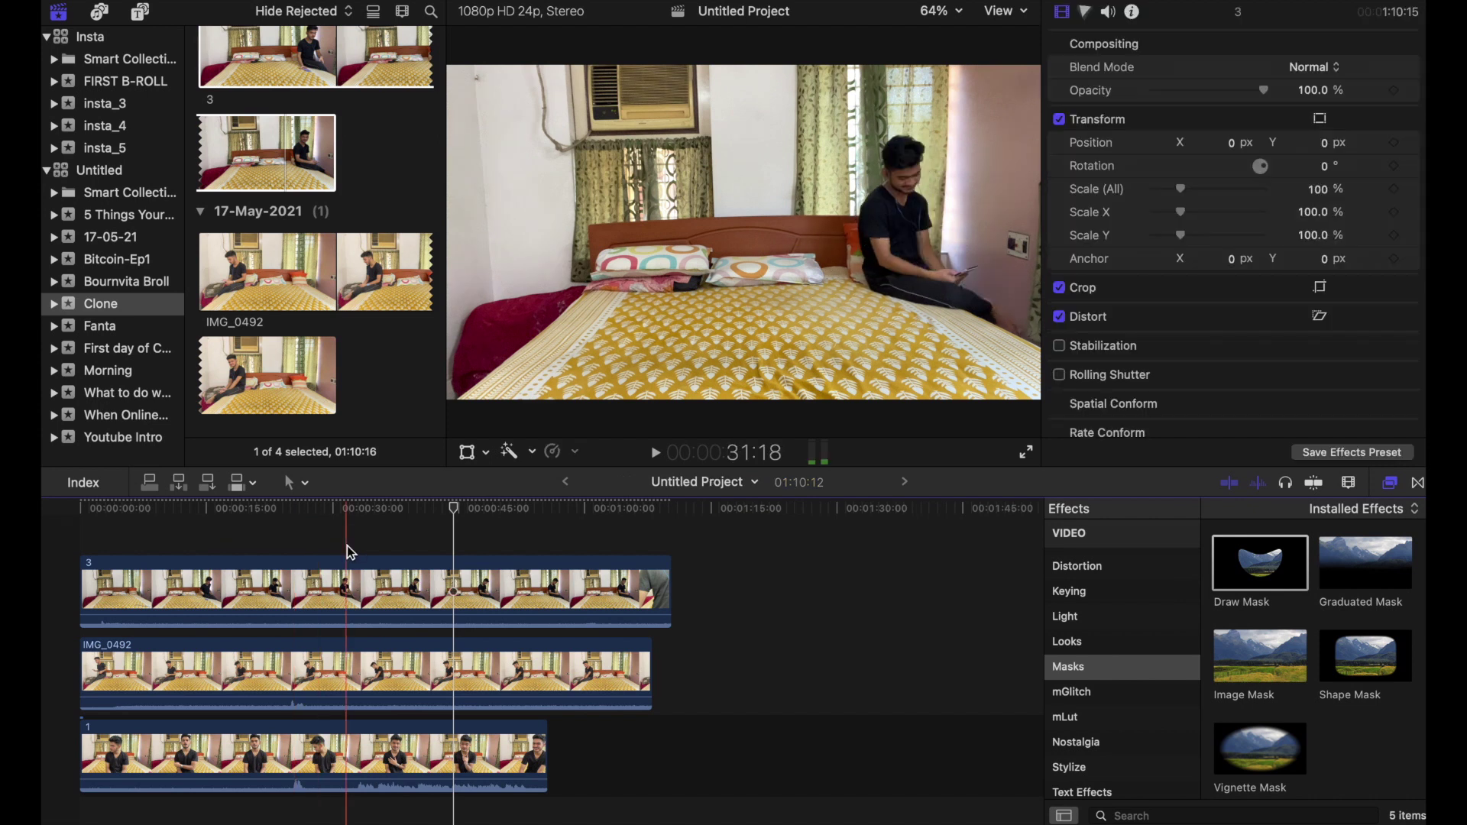
pyautogui.click(347, 546)
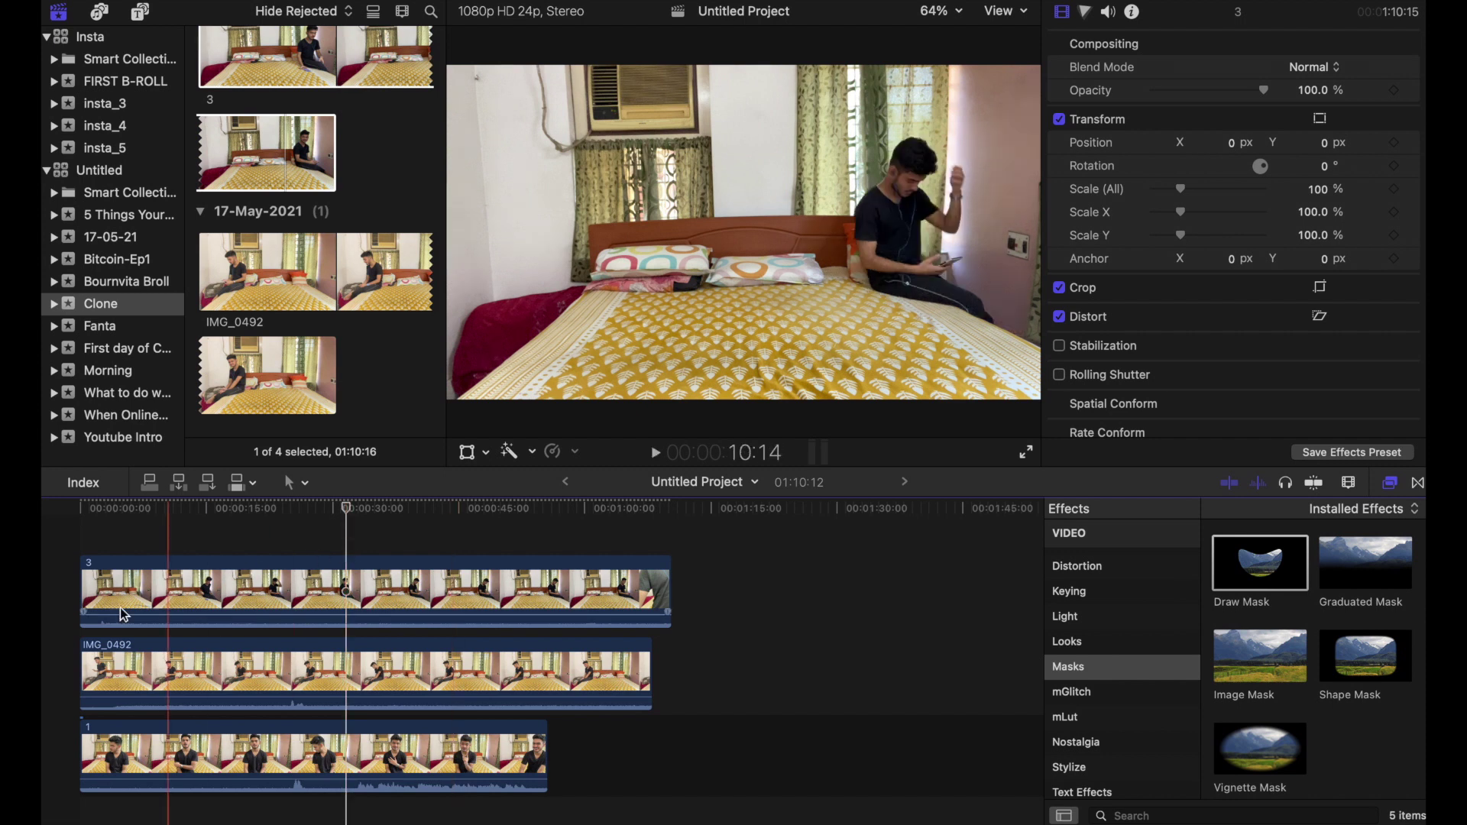
pyautogui.click(82, 583)
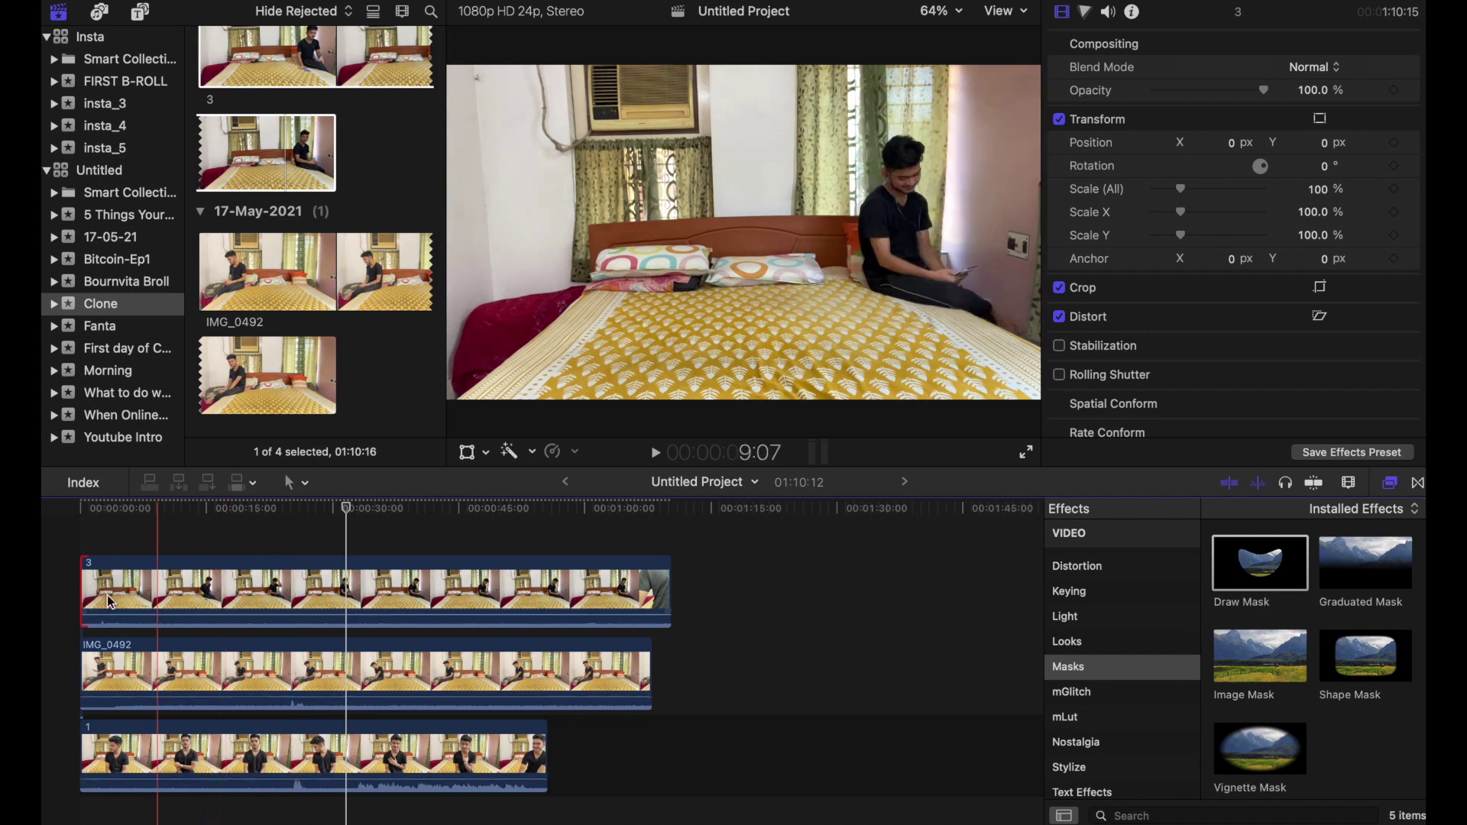
pyautogui.moveTo(82, 585); pyautogui.dragTo(342, 588)
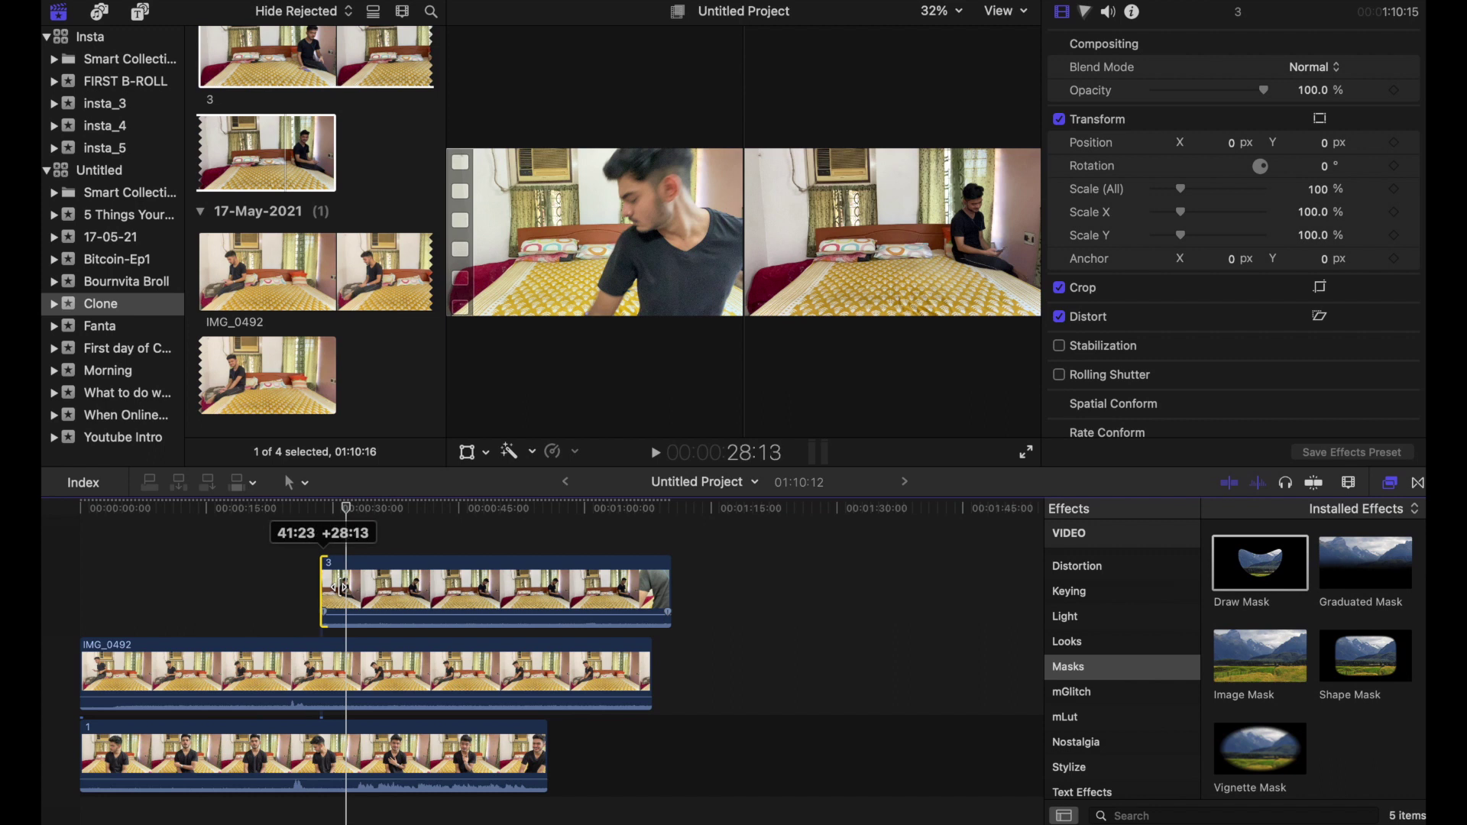
pyautogui.moveTo(342, 588); pyautogui.dragTo(302, 596)
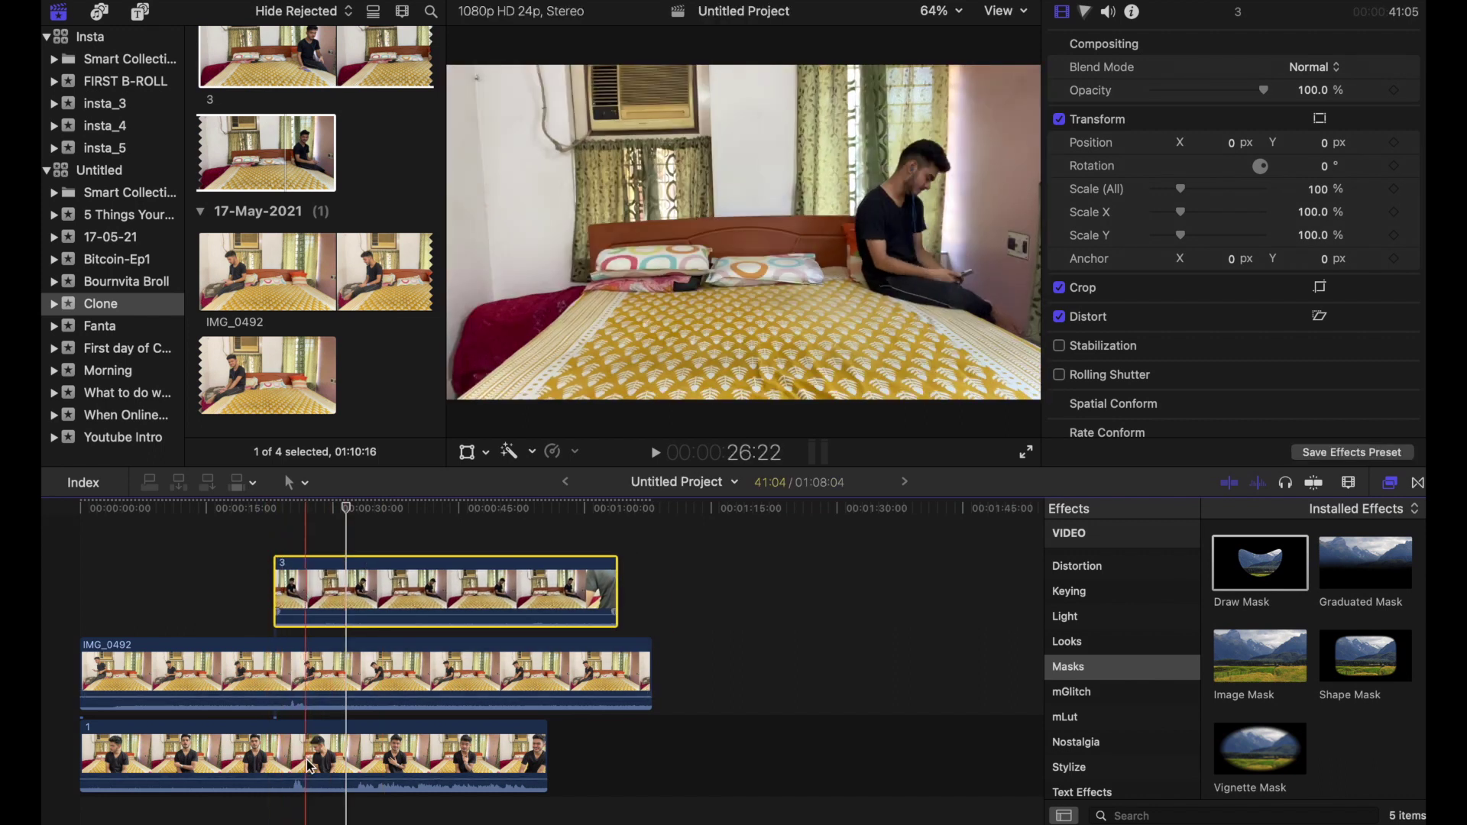
# - Slide clip 3 slightly later along its layer above IMG_0492
pyautogui.click(302, 789)
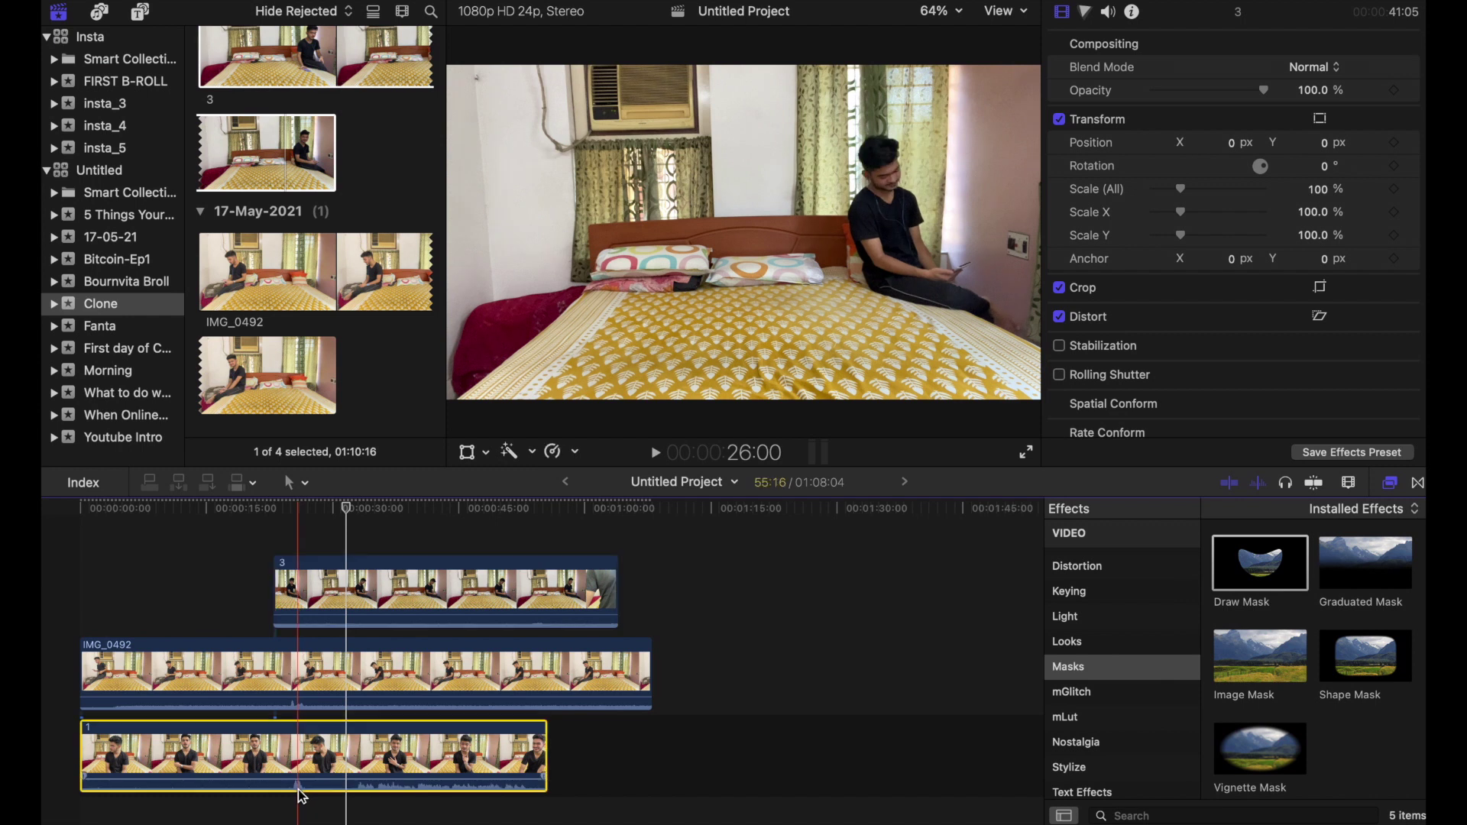
pyautogui.click(297, 590)
pyautogui.moveTo(295, 696)
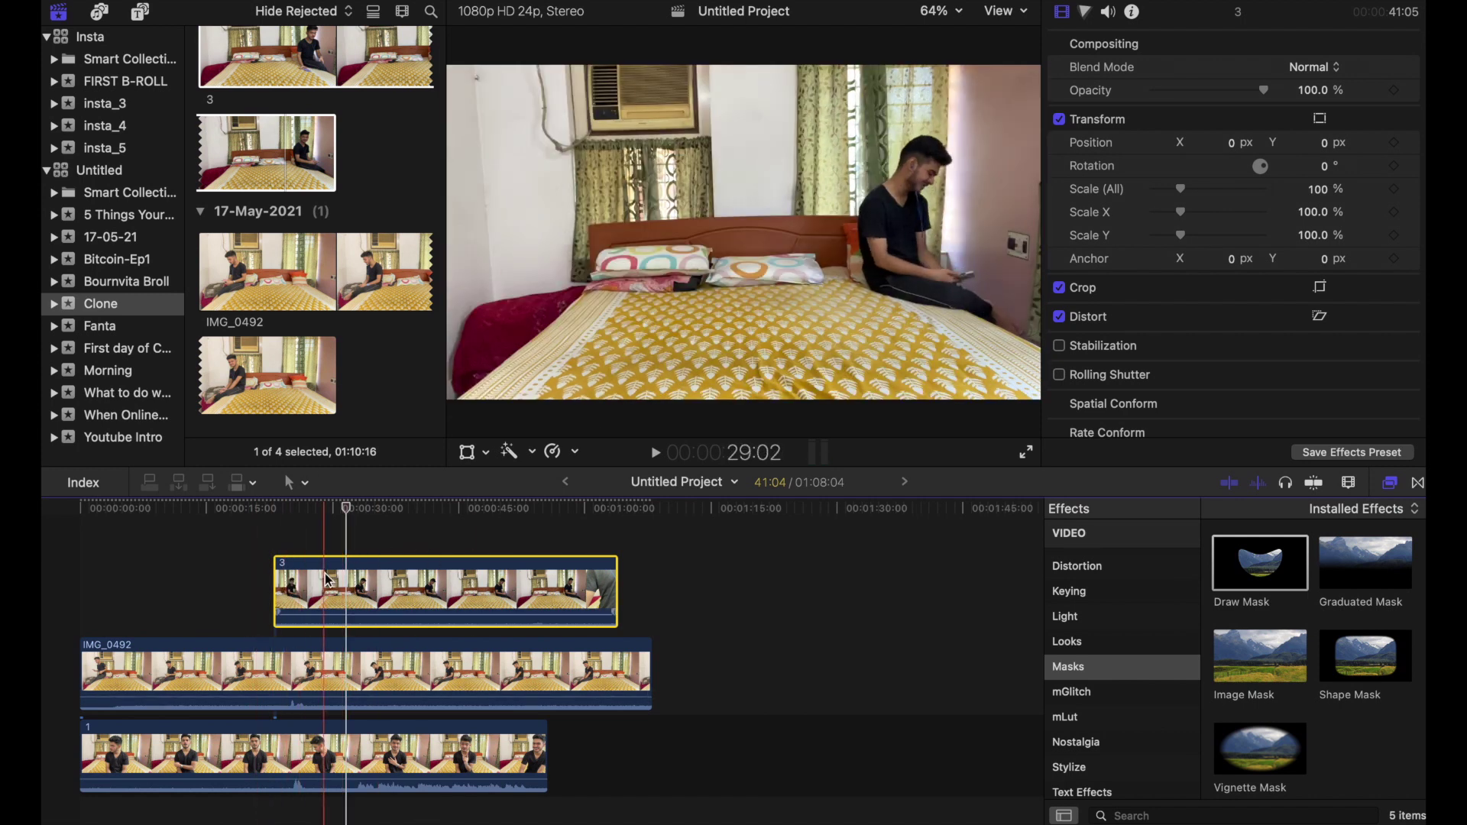
pyautogui.moveTo(352, 576)
pyautogui.mouseDown()
pyautogui.moveTo(370, 582)
pyautogui.moveTo(355, 577)
pyautogui.mouseUp()
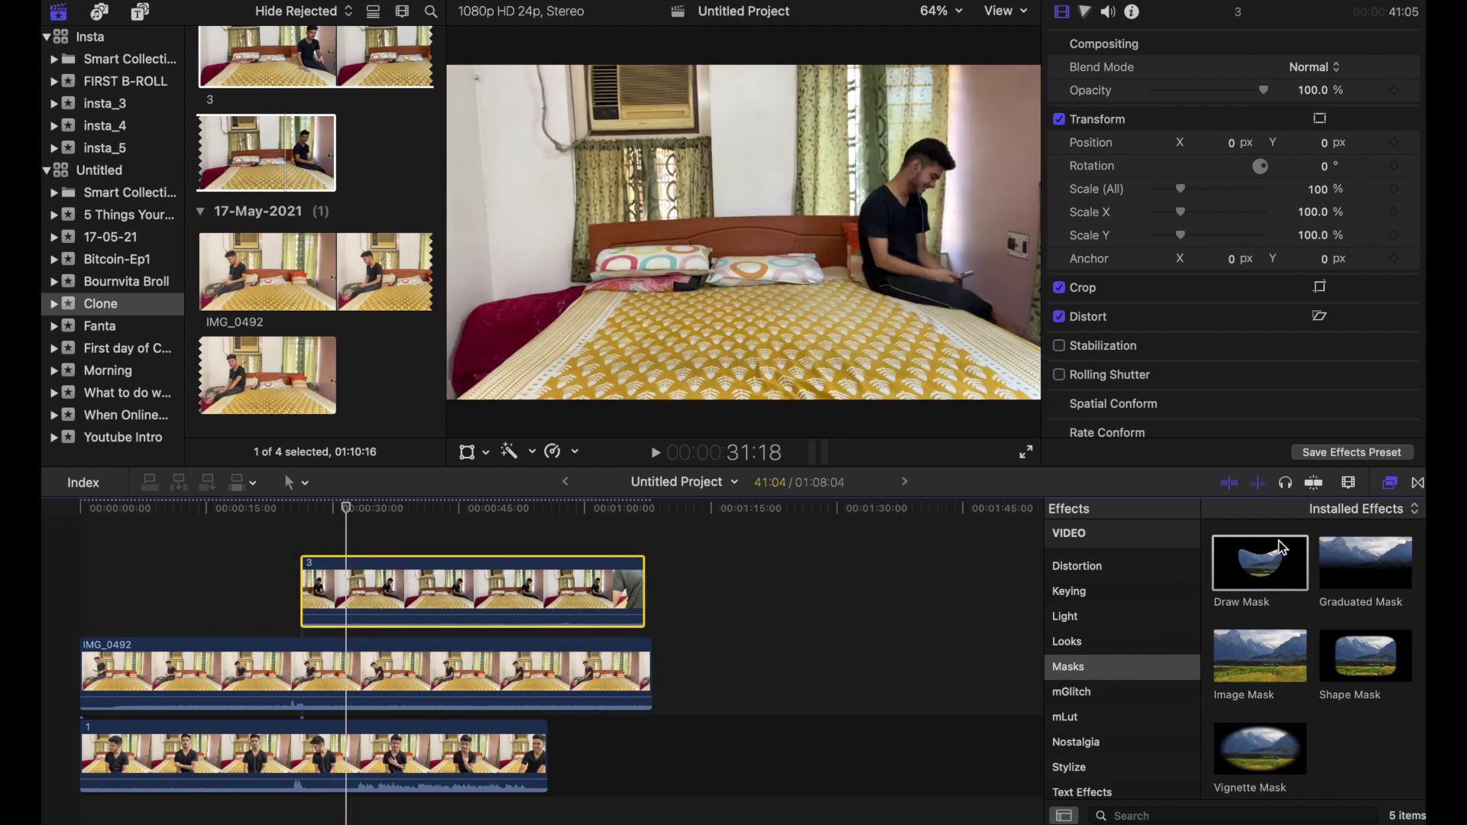
# - Apply Draw Mask to clip 3 and trace points from the frame top down along the bed
pyautogui.moveTo(1260, 563); pyautogui.dragTo(504, 583)
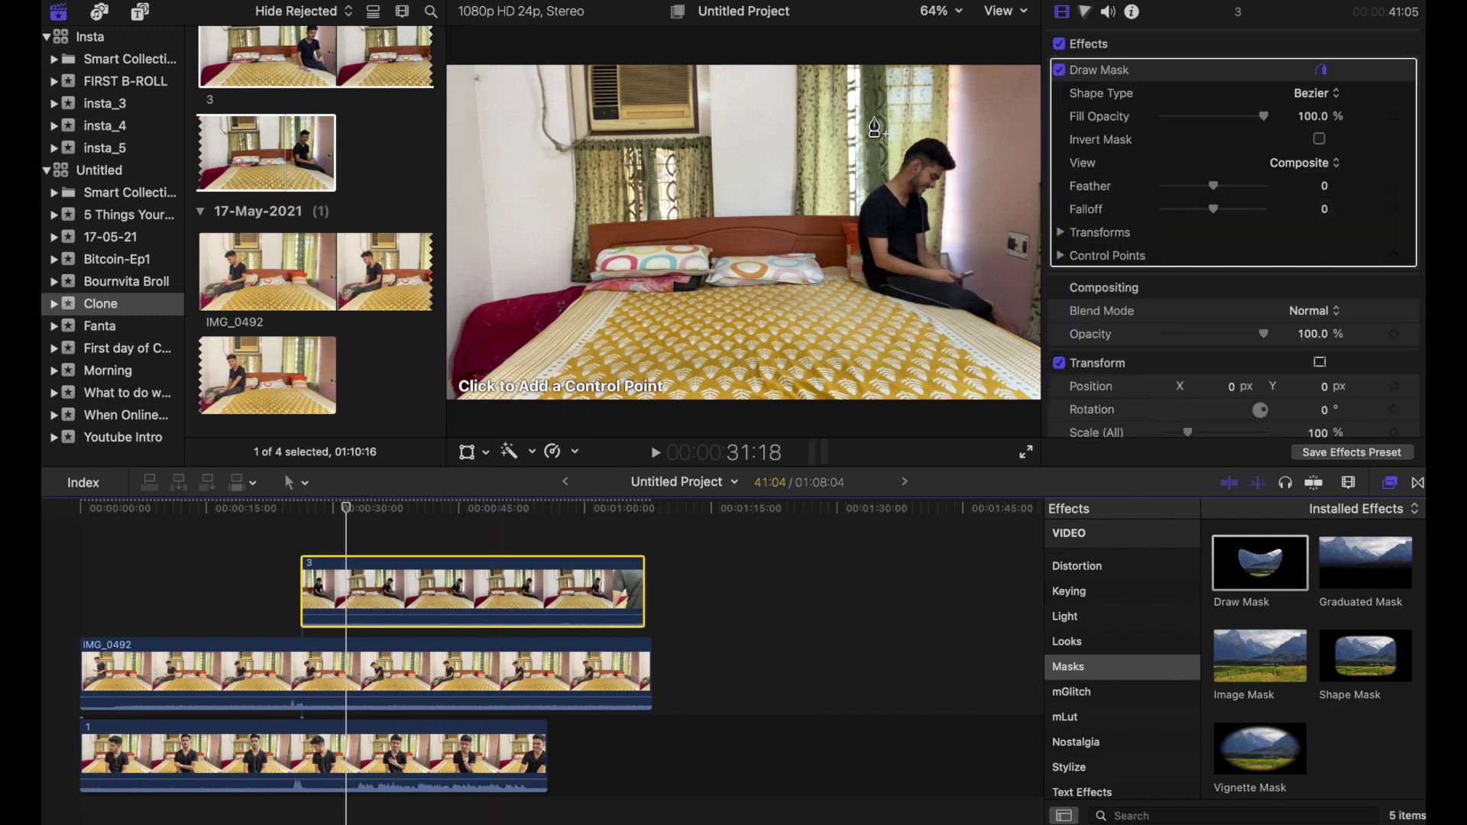
pyautogui.click(839, 68)
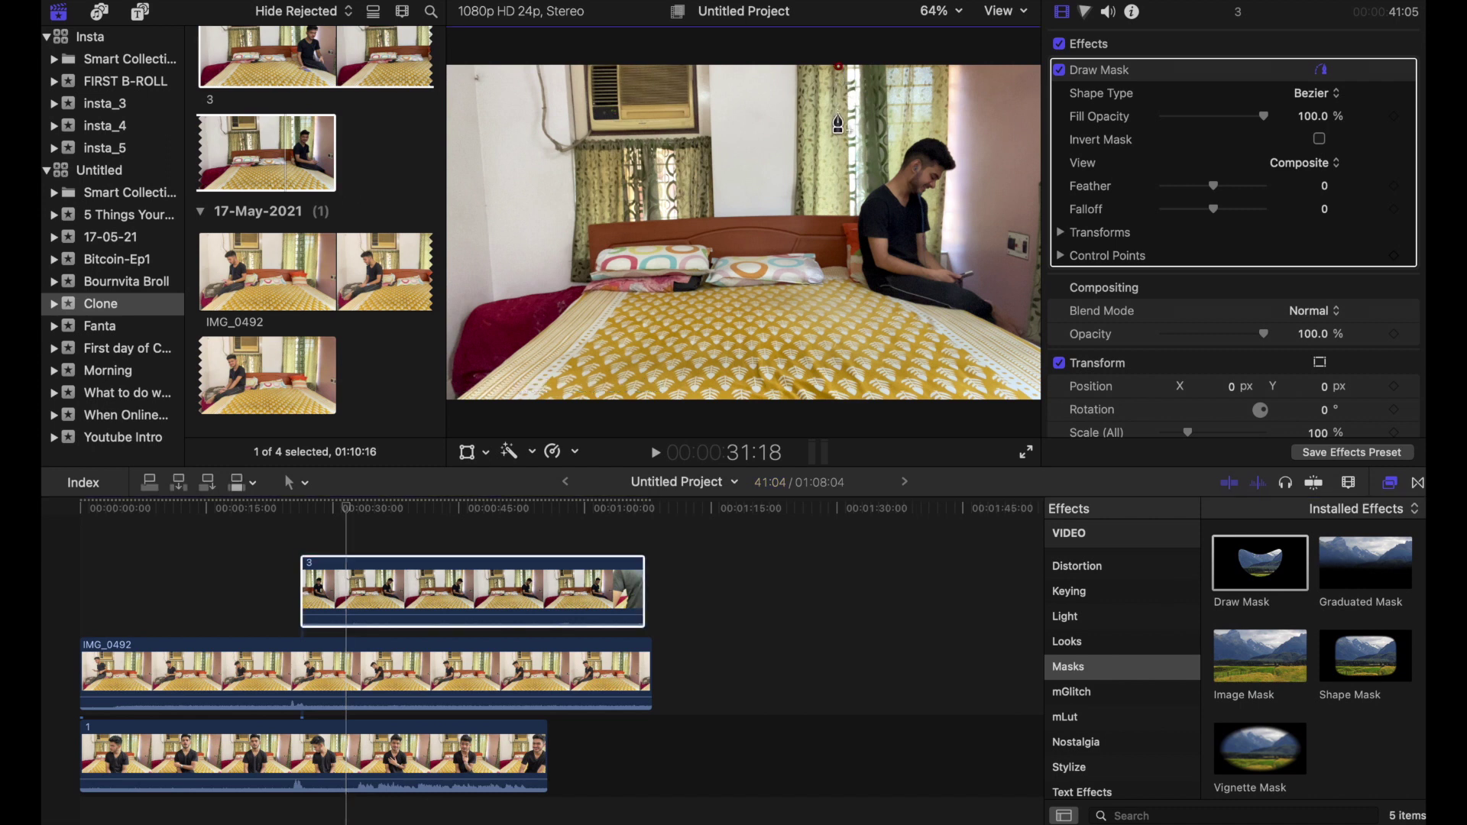
pyautogui.click(835, 166)
pyautogui.click(838, 257)
pyautogui.click(866, 301)
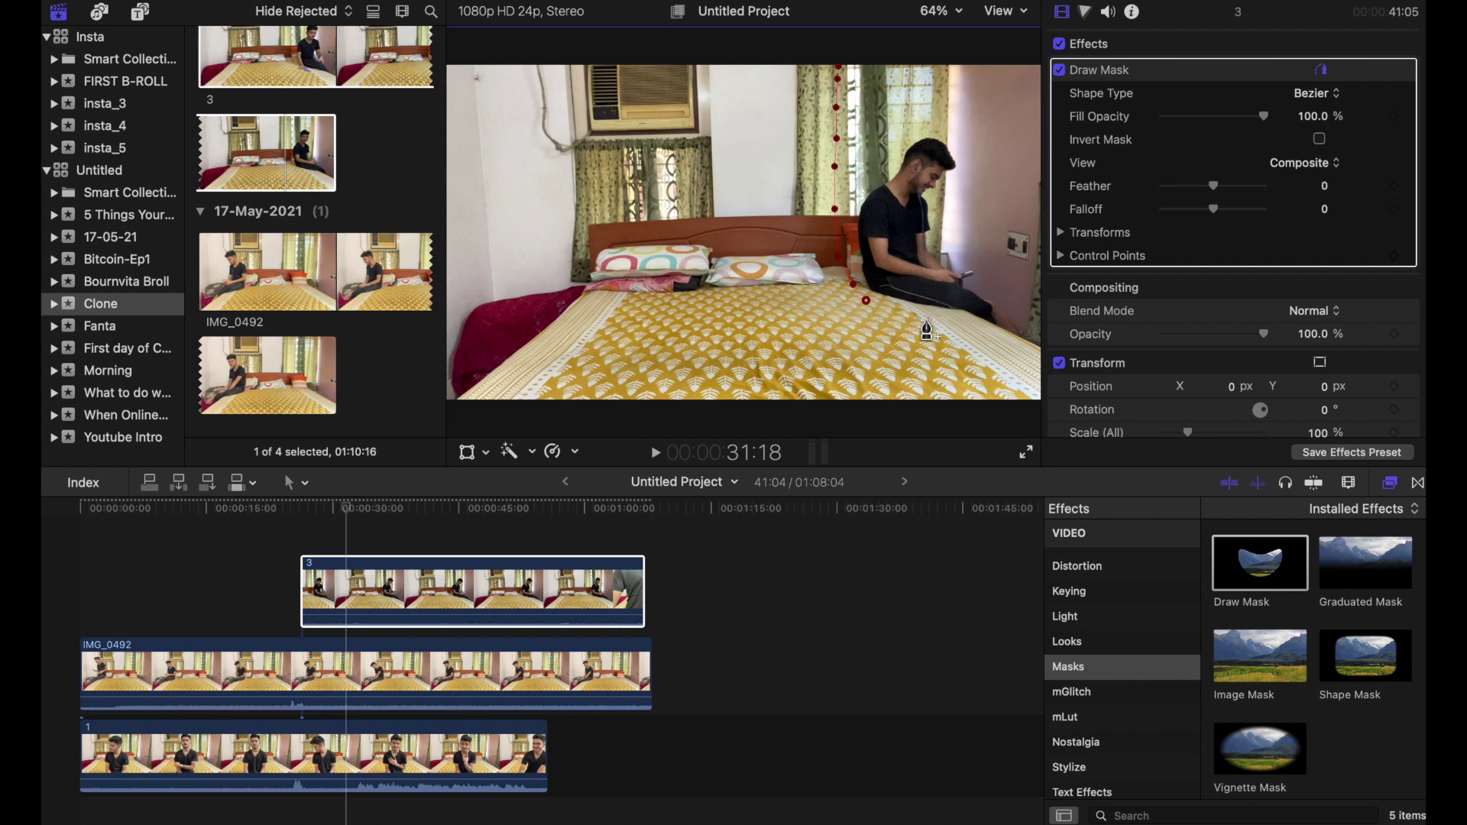
pyautogui.click(898, 312)
pyautogui.click(927, 319)
pyautogui.click(954, 320)
pyautogui.click(997, 336)
# - Finish the outline up the right edge to the top and close it at the first point
pyautogui.press('Tab')
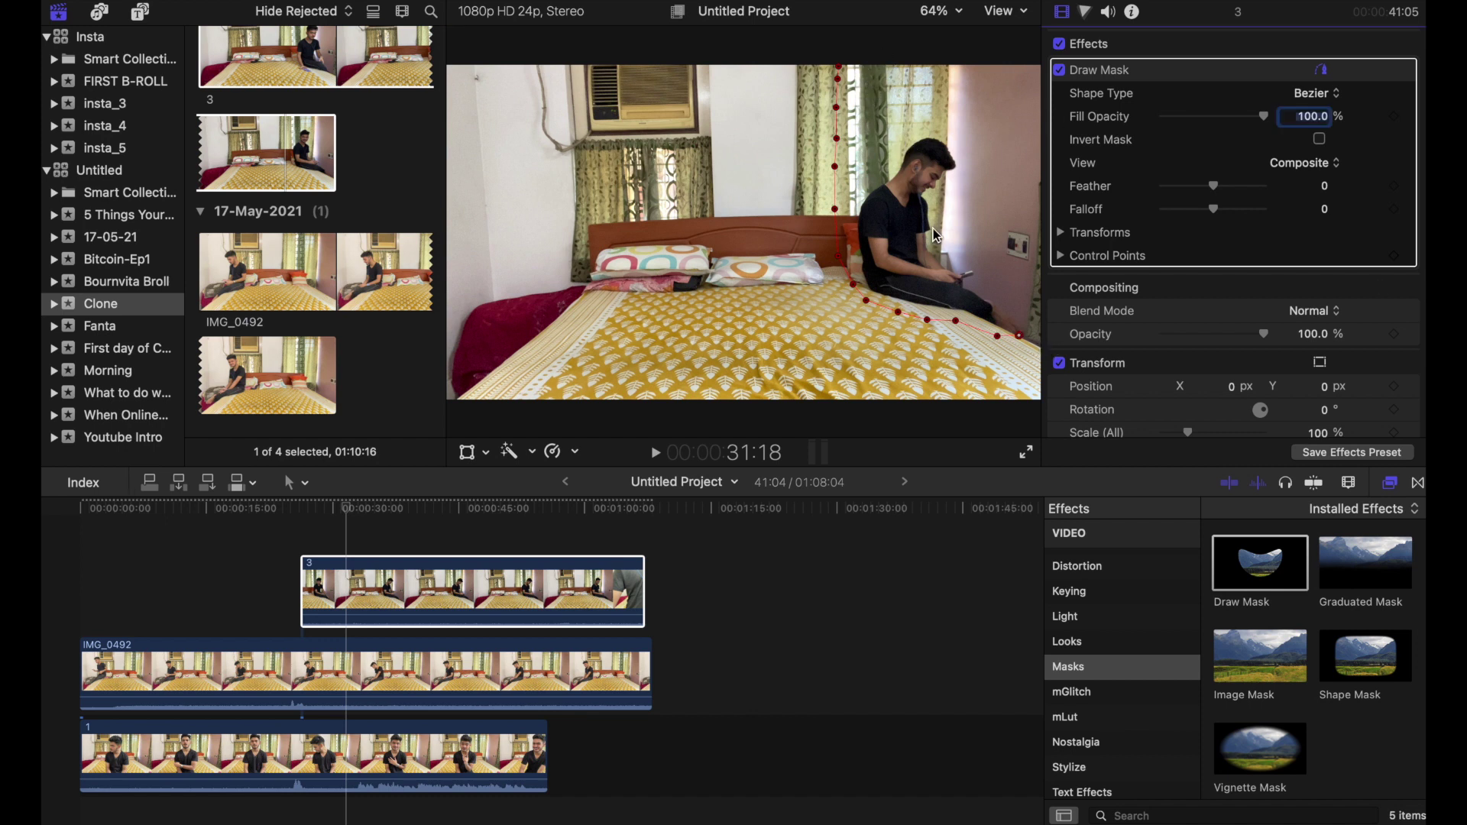
pyautogui.click(1037, 276)
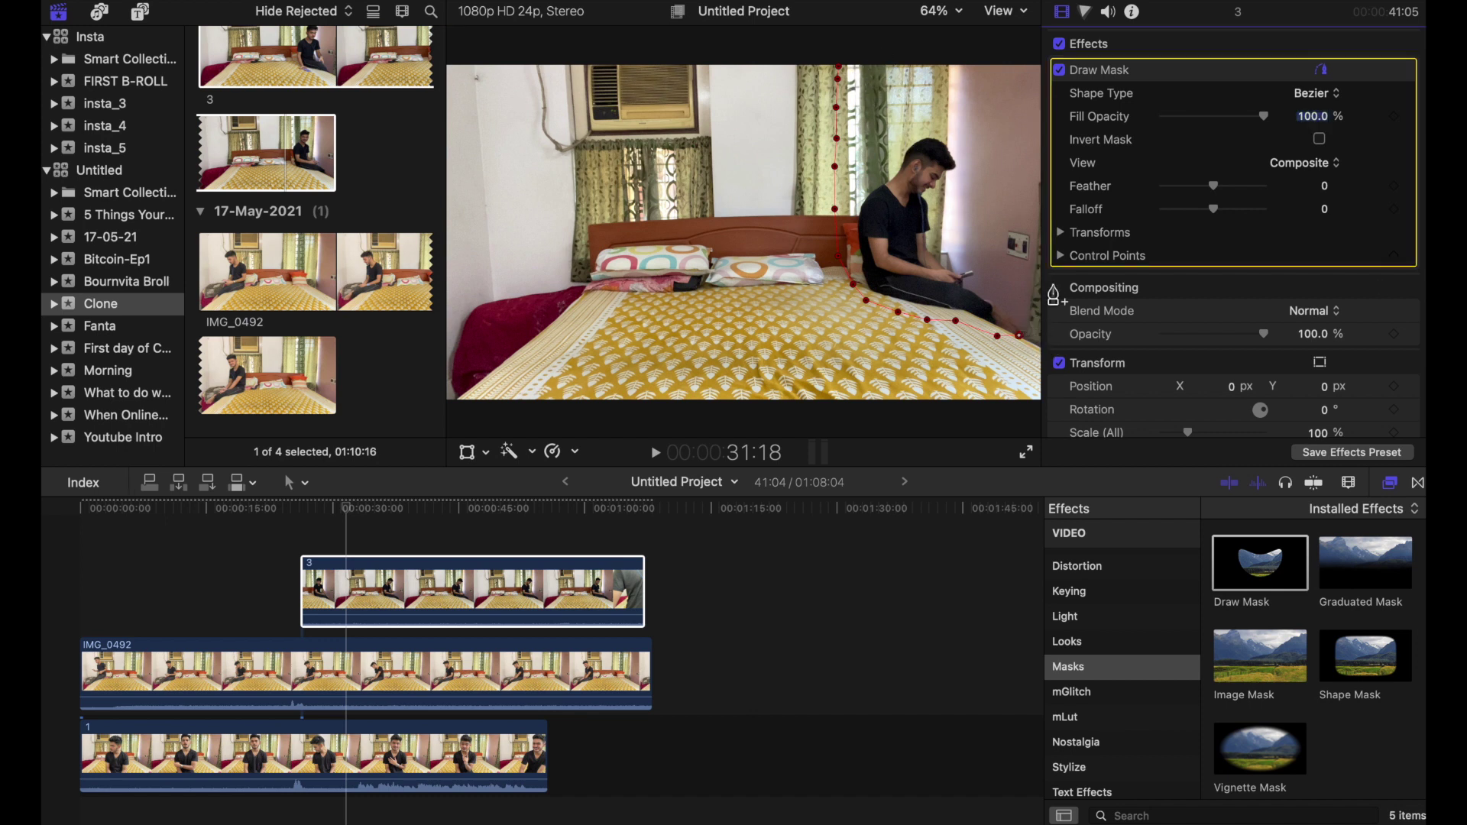
pyautogui.click(1034, 244)
pyautogui.click(1028, 134)
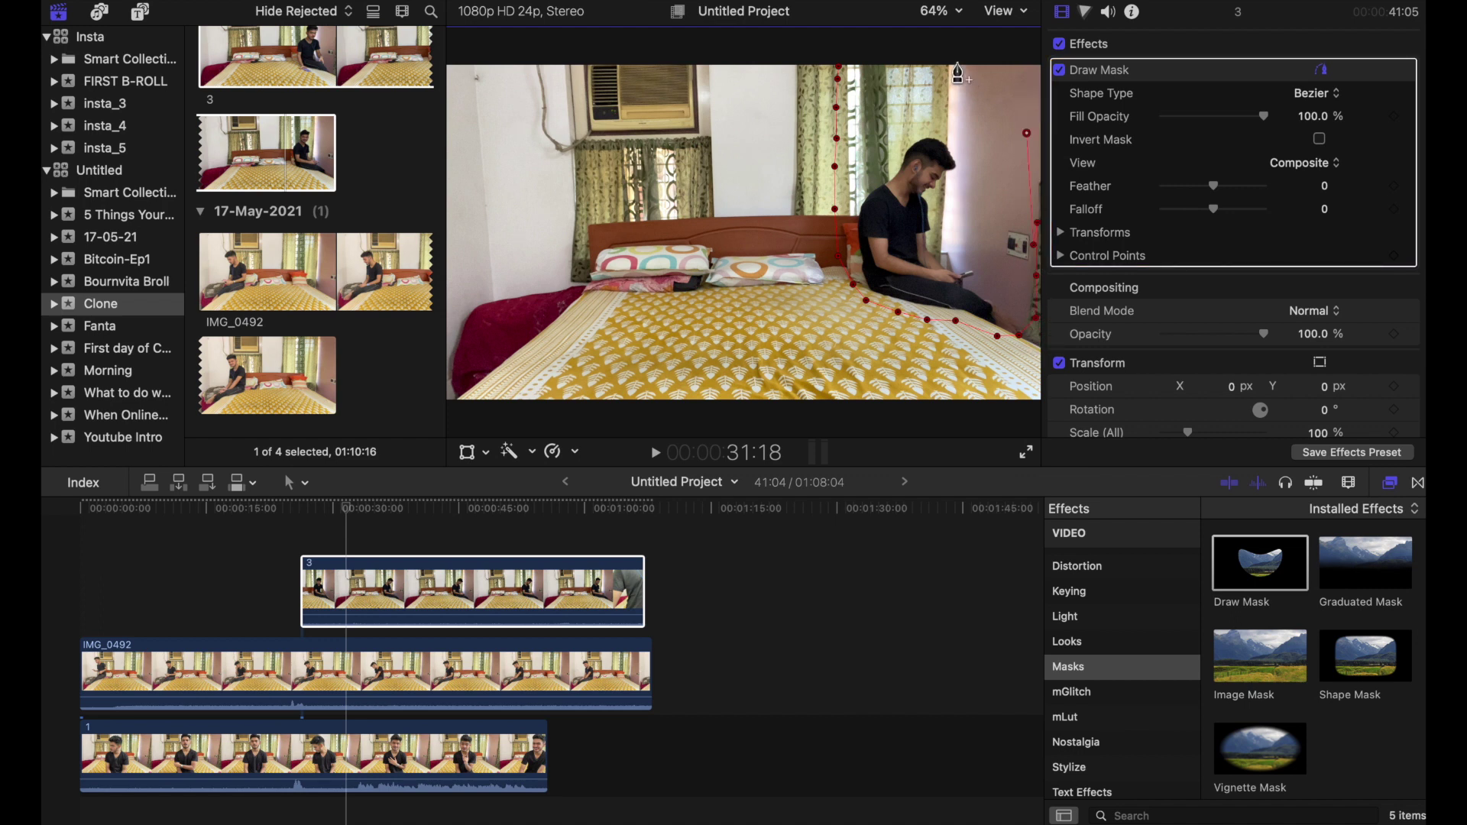
pyautogui.click(961, 68)
pyautogui.click(838, 68)
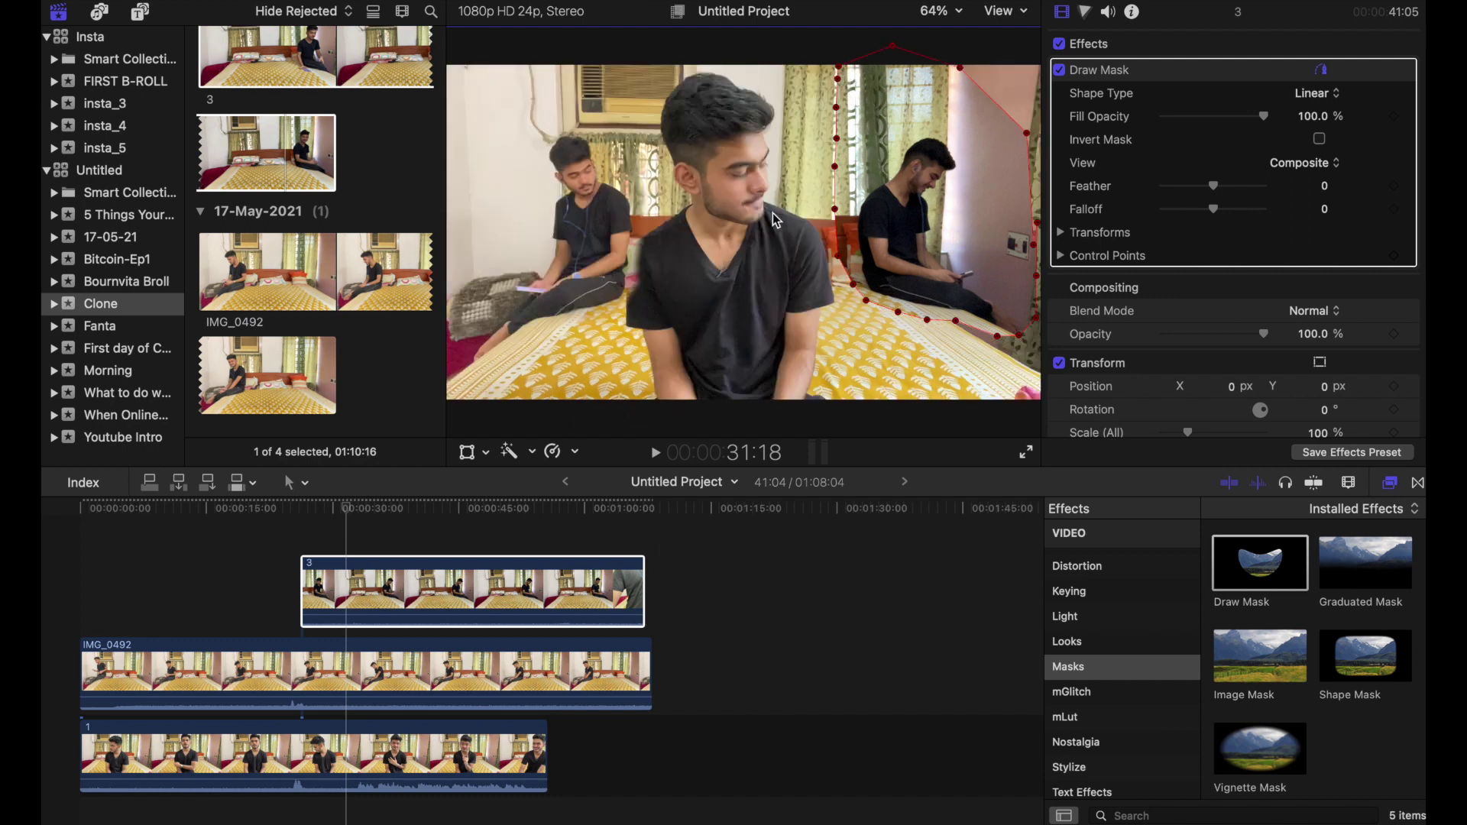
# - Push clip 3's outer mask points past the right frame edges and tighten the outline around the seated person
pyautogui.press('super+2')
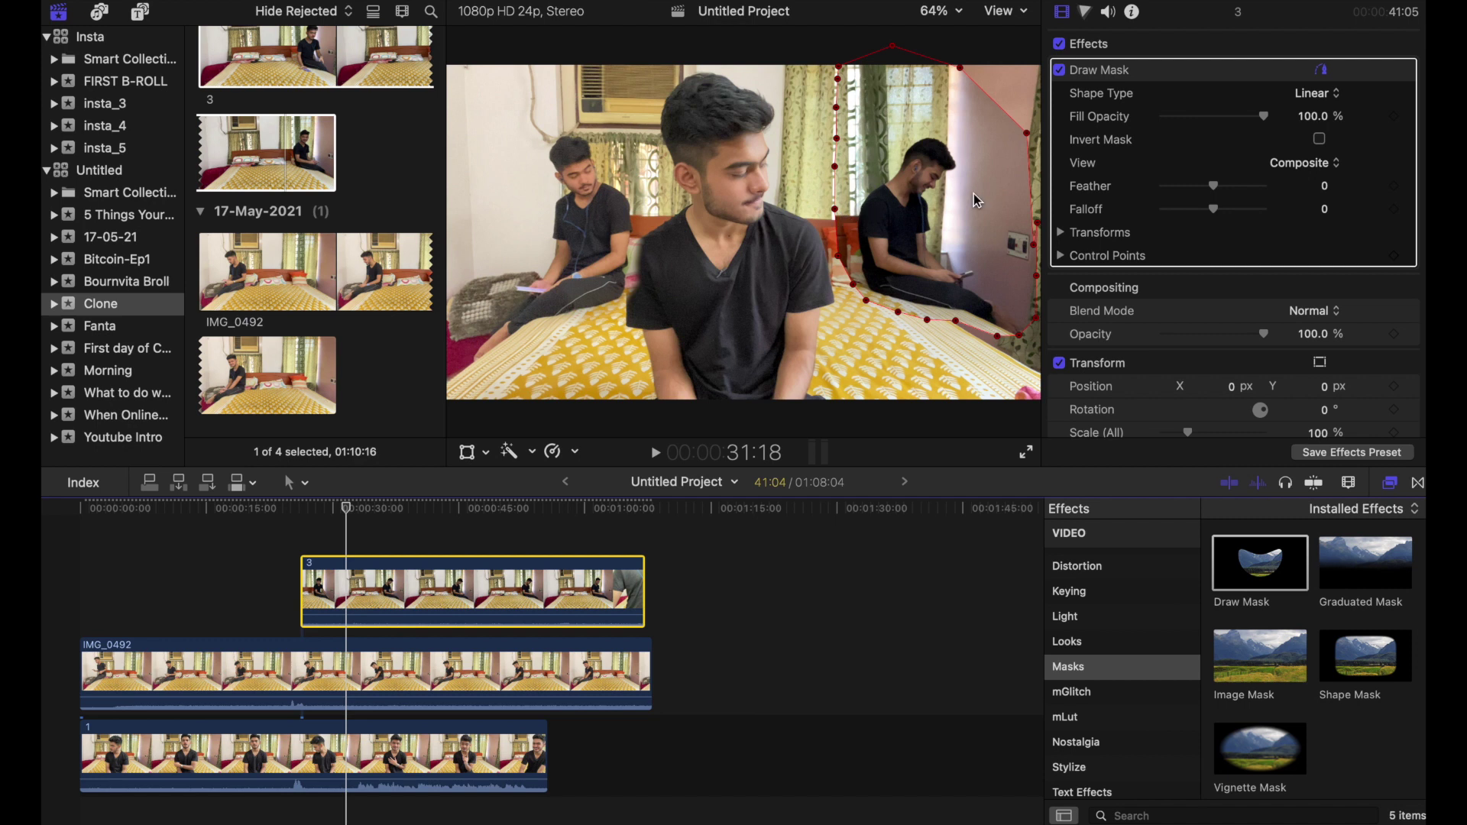
pyautogui.moveTo(997, 110); pyautogui.dragTo(1024, 34)
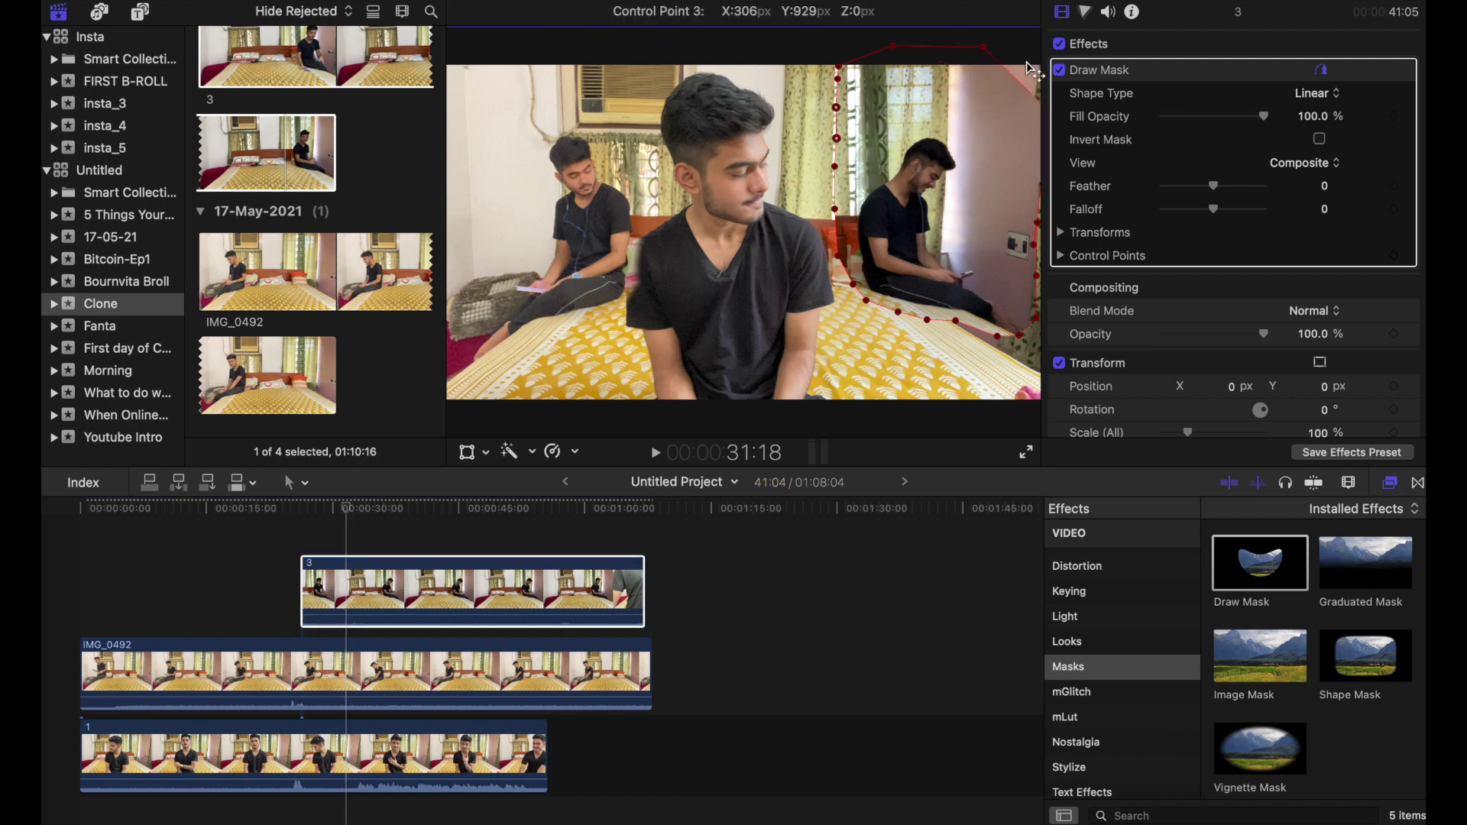
pyautogui.moveTo(1003, 332); pyautogui.dragTo(1081, 402)
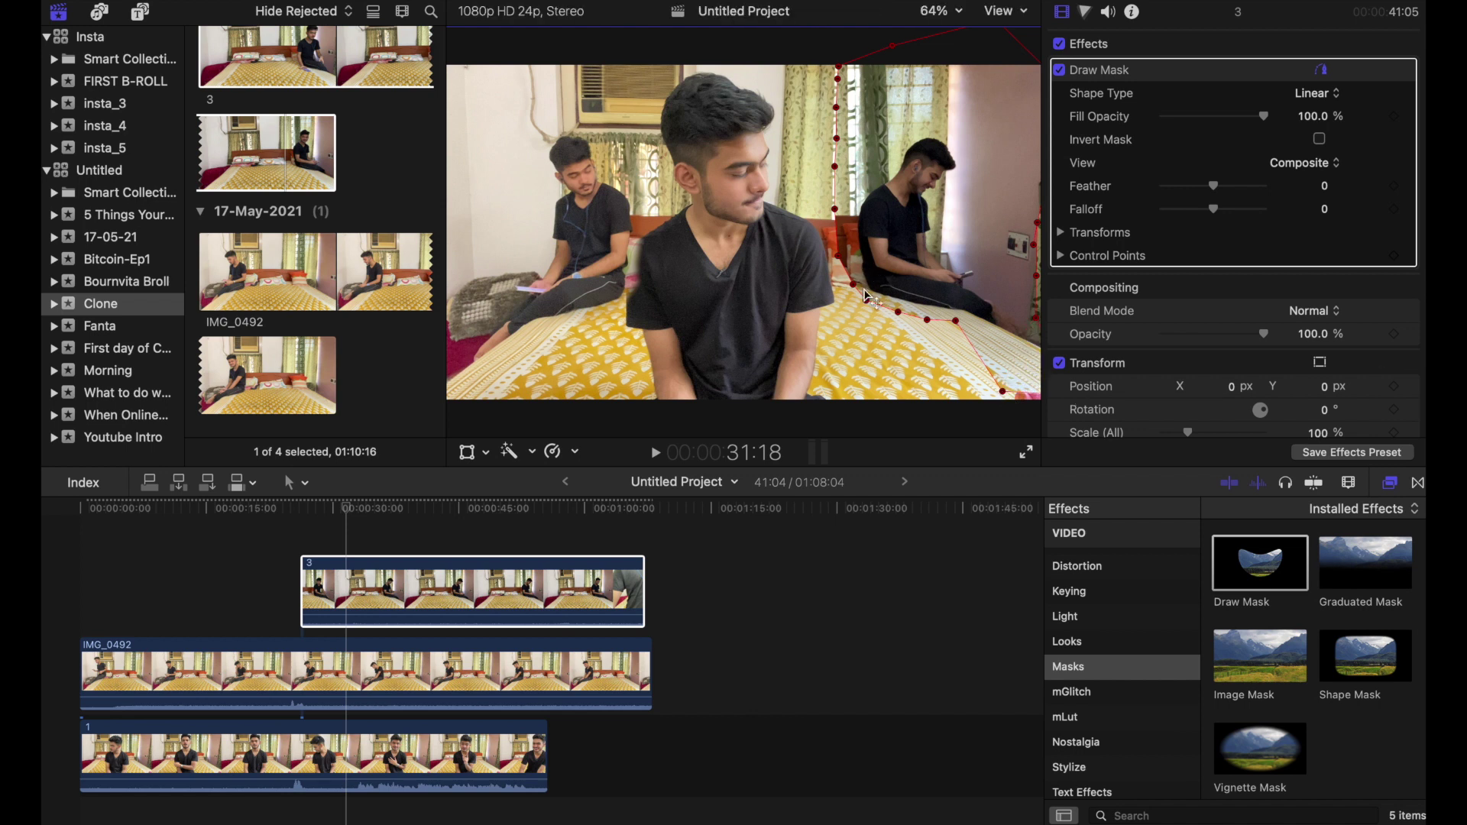
pyautogui.moveTo(832, 246)
pyautogui.mouseDown()
pyautogui.moveTo(816, 197)
pyautogui.moveTo(853, 275)
pyautogui.moveTo(848, 262)
pyautogui.mouseUp()
pyautogui.moveTo(835, 210); pyautogui.dragTo(854, 218)
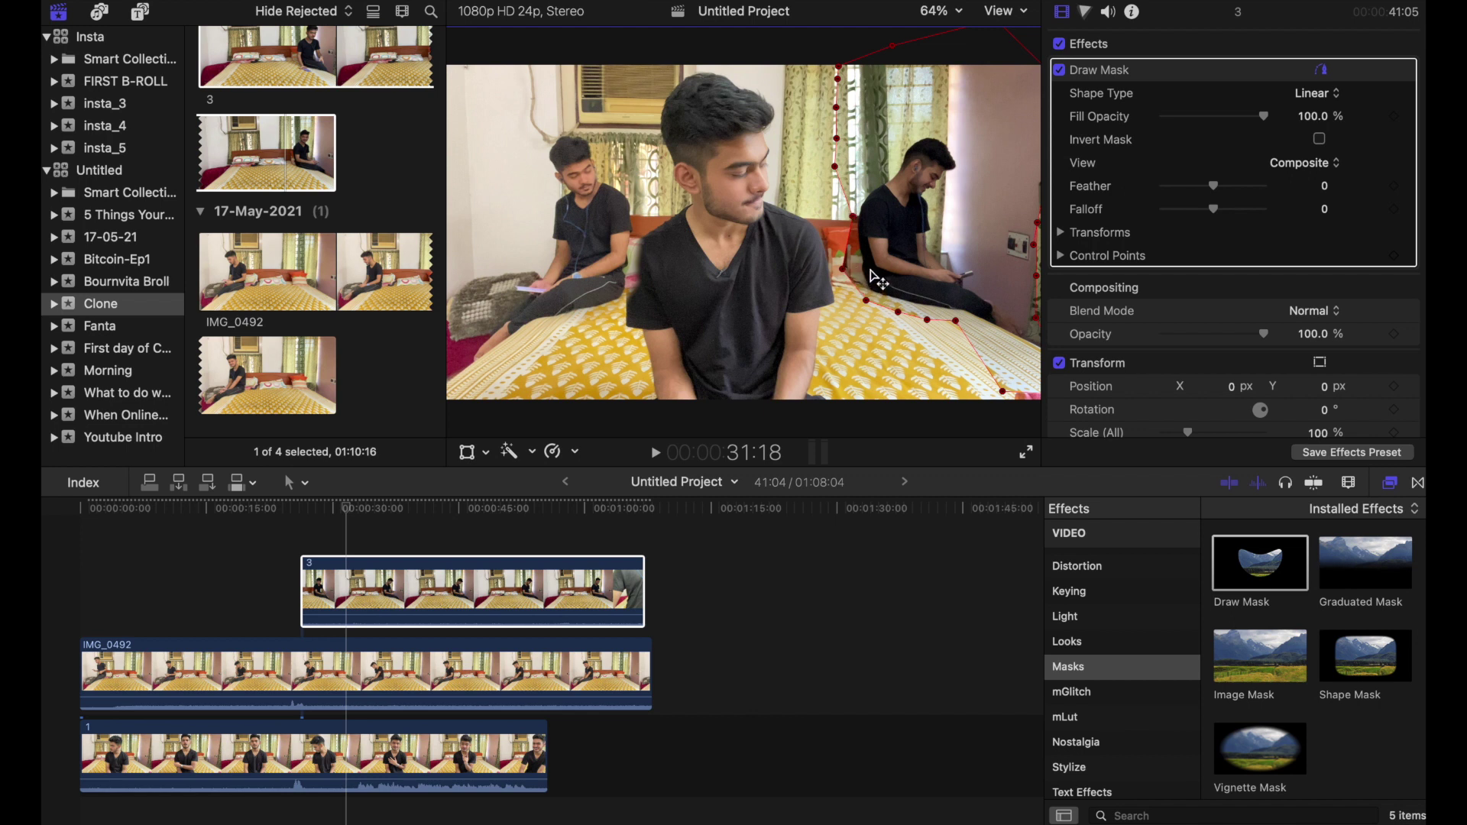
pyautogui.moveTo(842, 269)
pyautogui.mouseDown()
pyautogui.moveTo(871, 268)
pyautogui.moveTo(865, 286)
pyautogui.moveTo(920, 316)
pyautogui.moveTo(965, 324)
pyautogui.mouseUp()
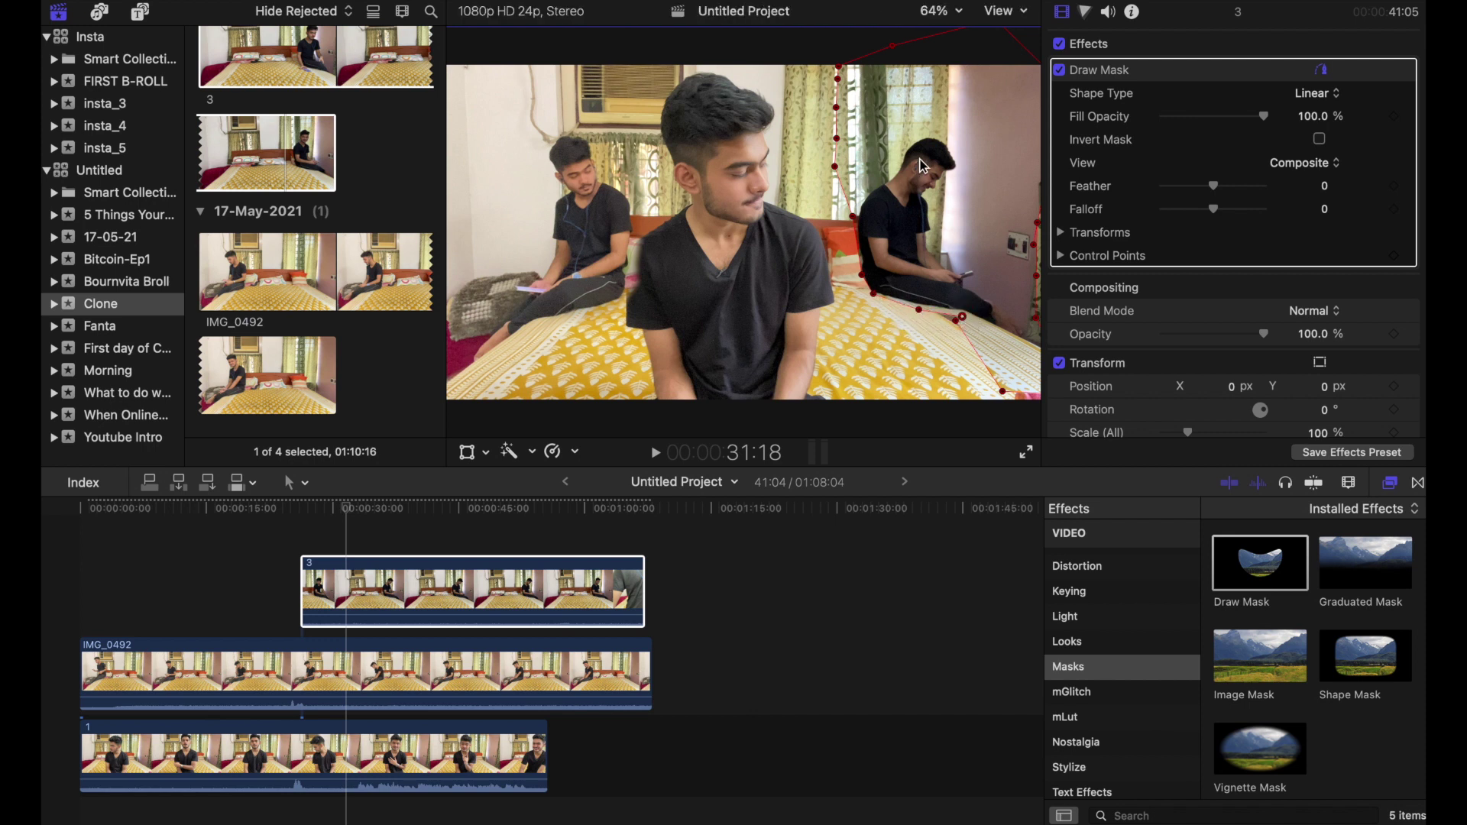
pyautogui.moveTo(1003, 391)
pyautogui.mouseDown()
pyautogui.moveTo(1062, 327)
pyautogui.moveTo(1062, 463)
pyautogui.mouseUp()
# - Move clip 3 a touch earlier on the timeline and preview the three-take composite
pyautogui.click(320, 531)
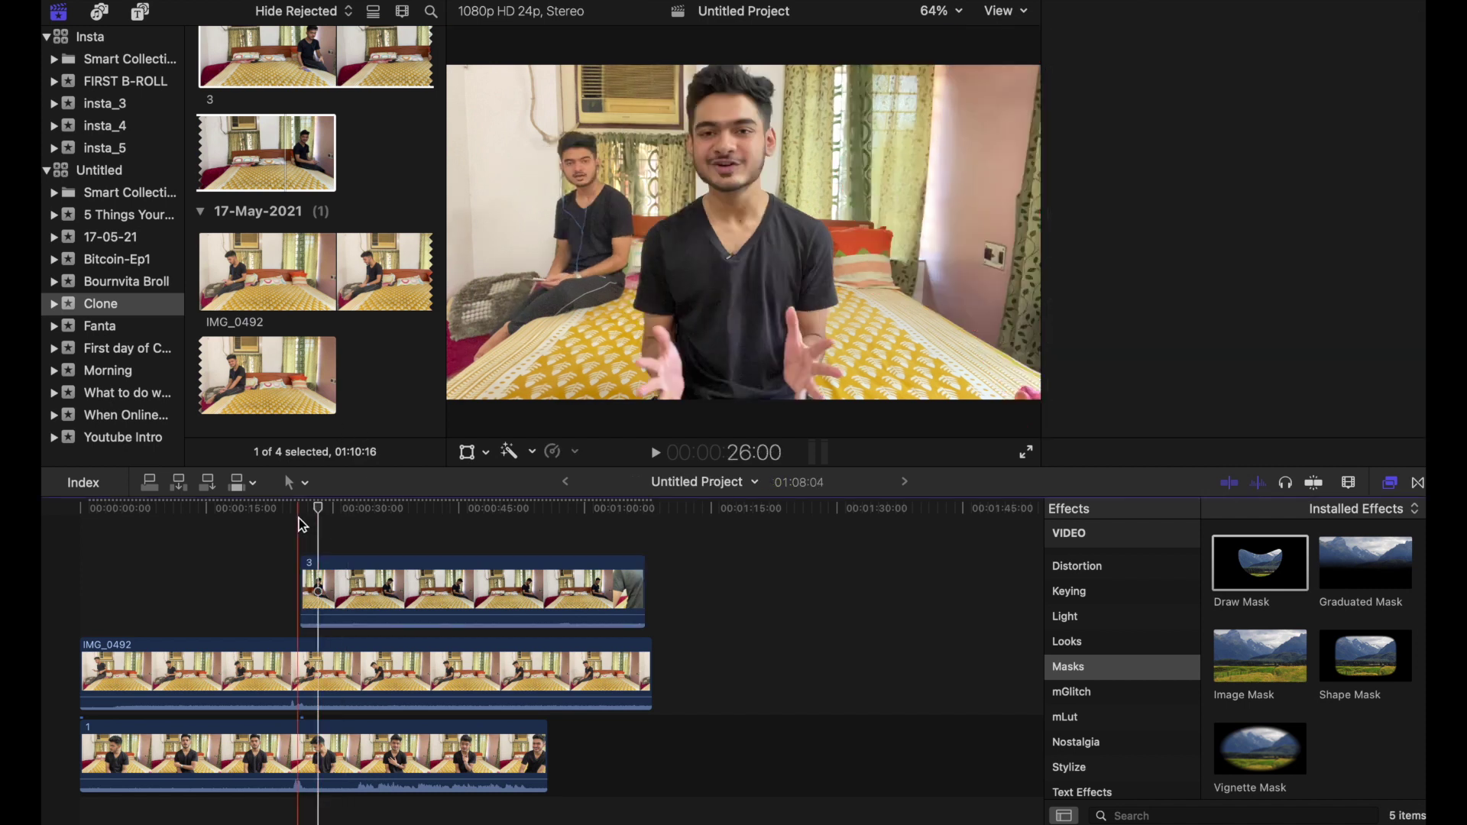
pyautogui.click(299, 525)
pyautogui.click(348, 582)
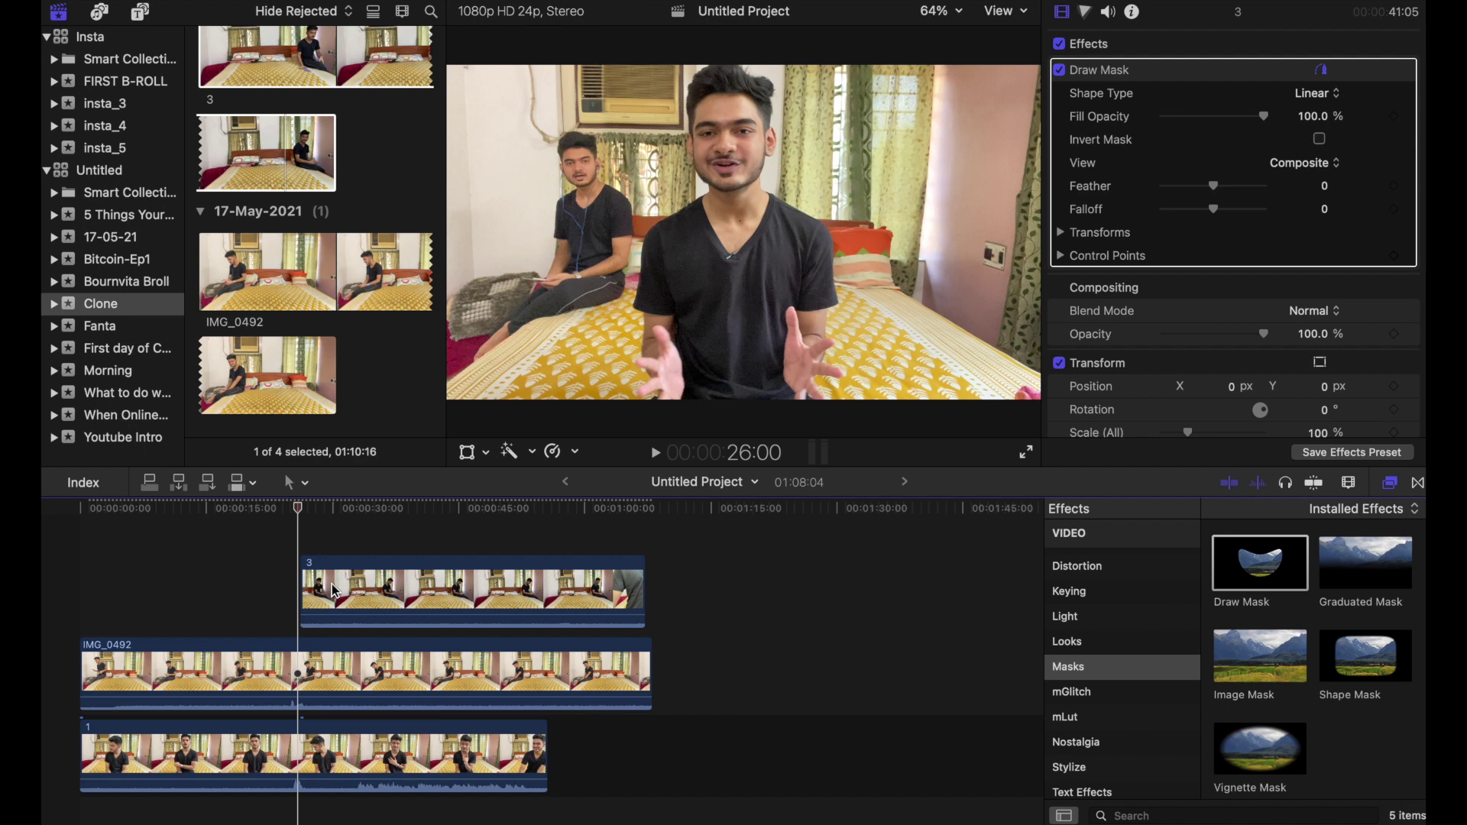
pyautogui.press('super+z')
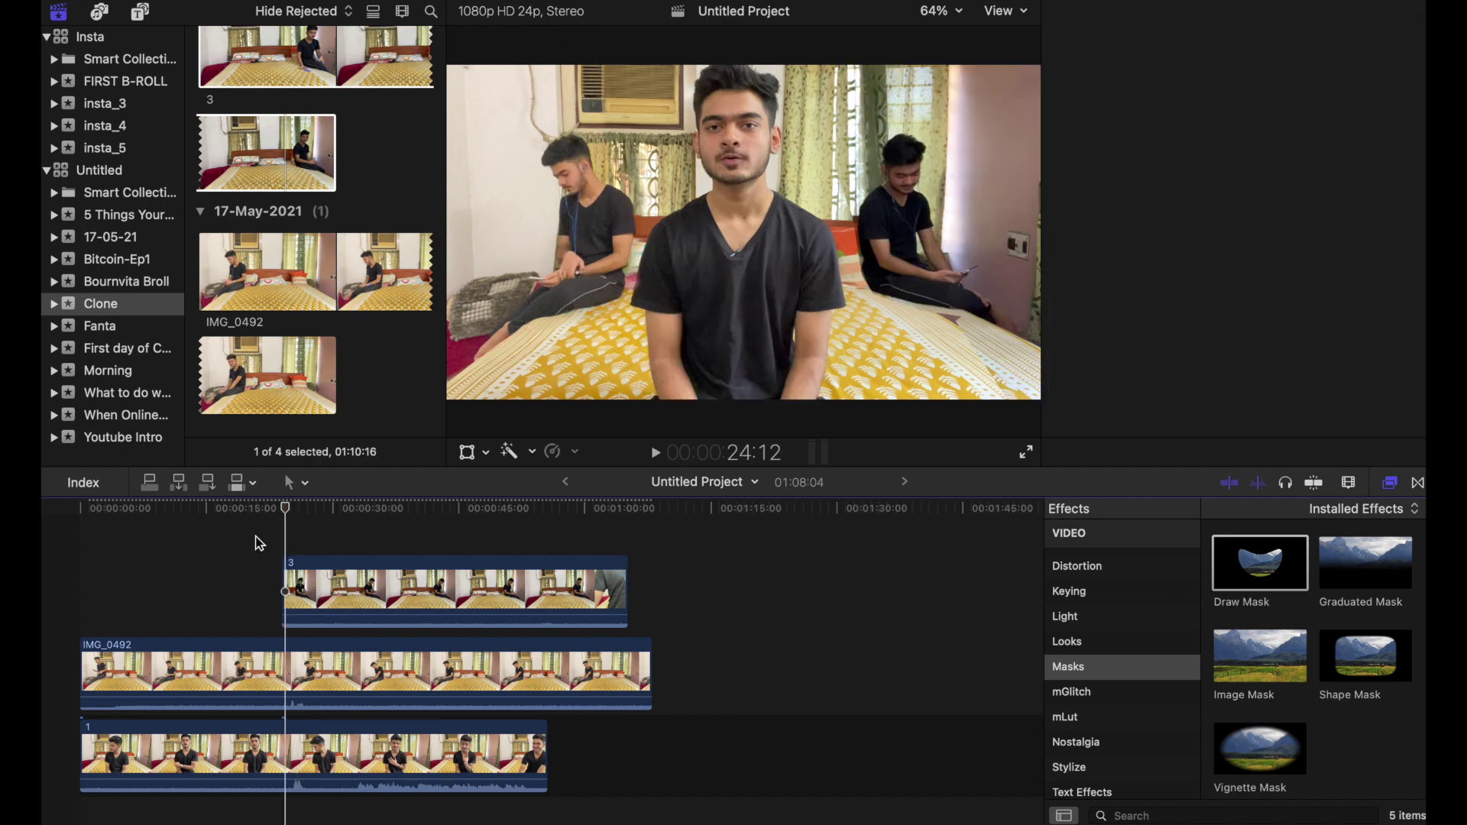
pyautogui.press('c')
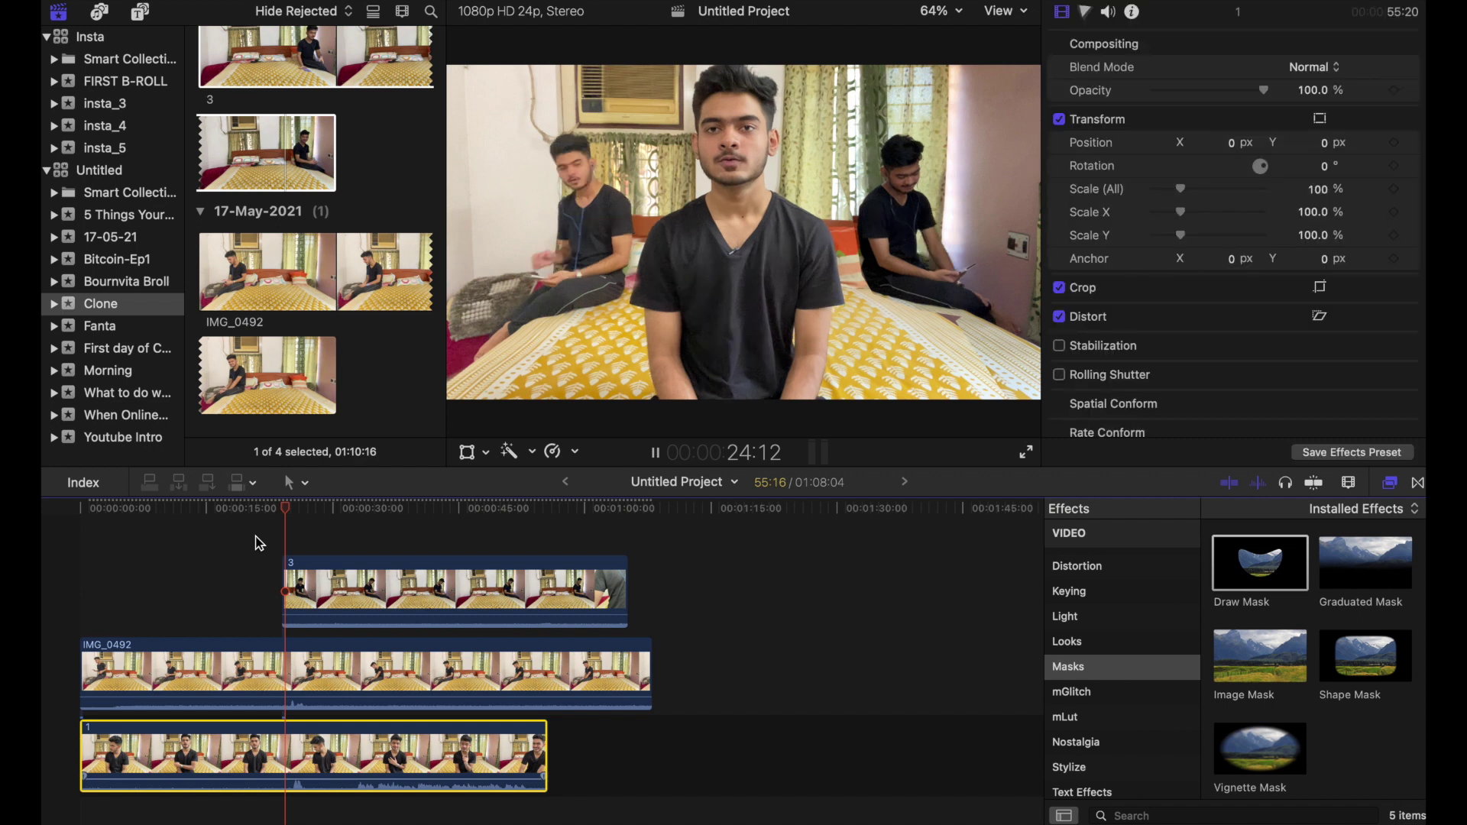
pyautogui.press('space')
# - Give clip 3's Draw Mask a Feather of 100, nudge mask point 16 left, and show its Color Board
pyautogui.click(587, 565)
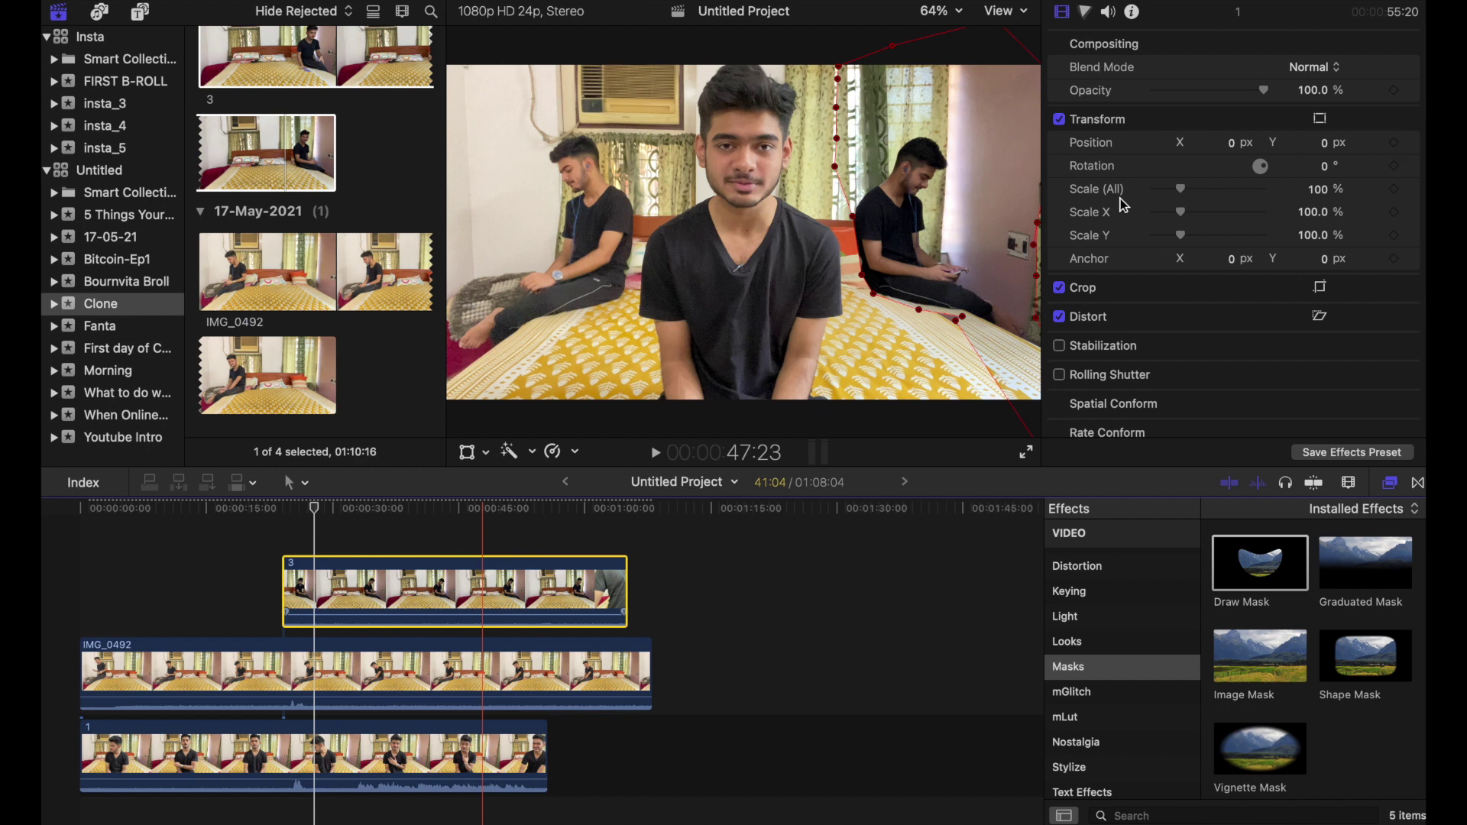
pyautogui.scroll(-2, 1195, 122)
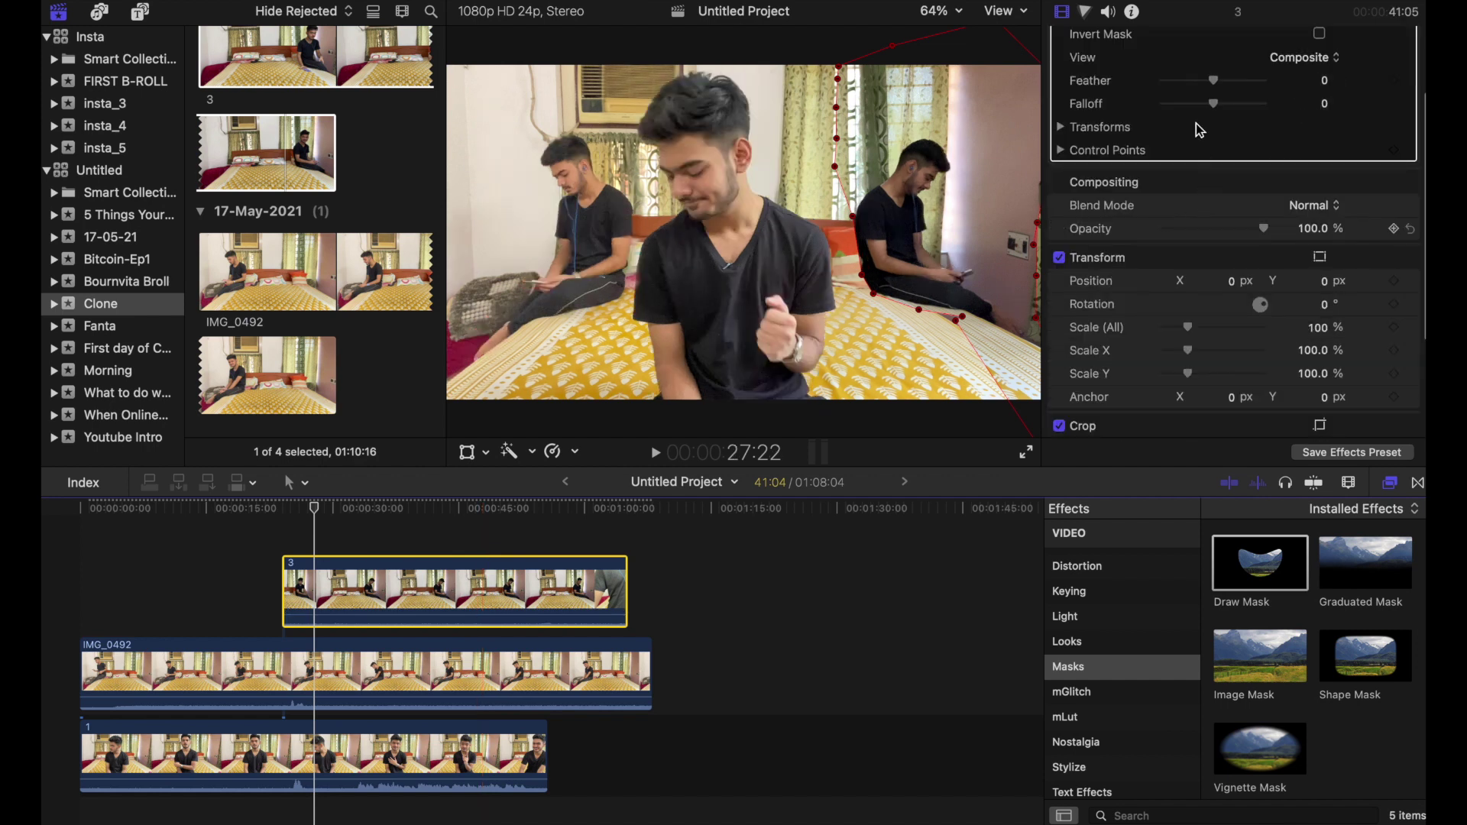
pyautogui.scroll(2, 1195, 122)
pyautogui.moveTo(1215, 189); pyautogui.dragTo(1300, 200)
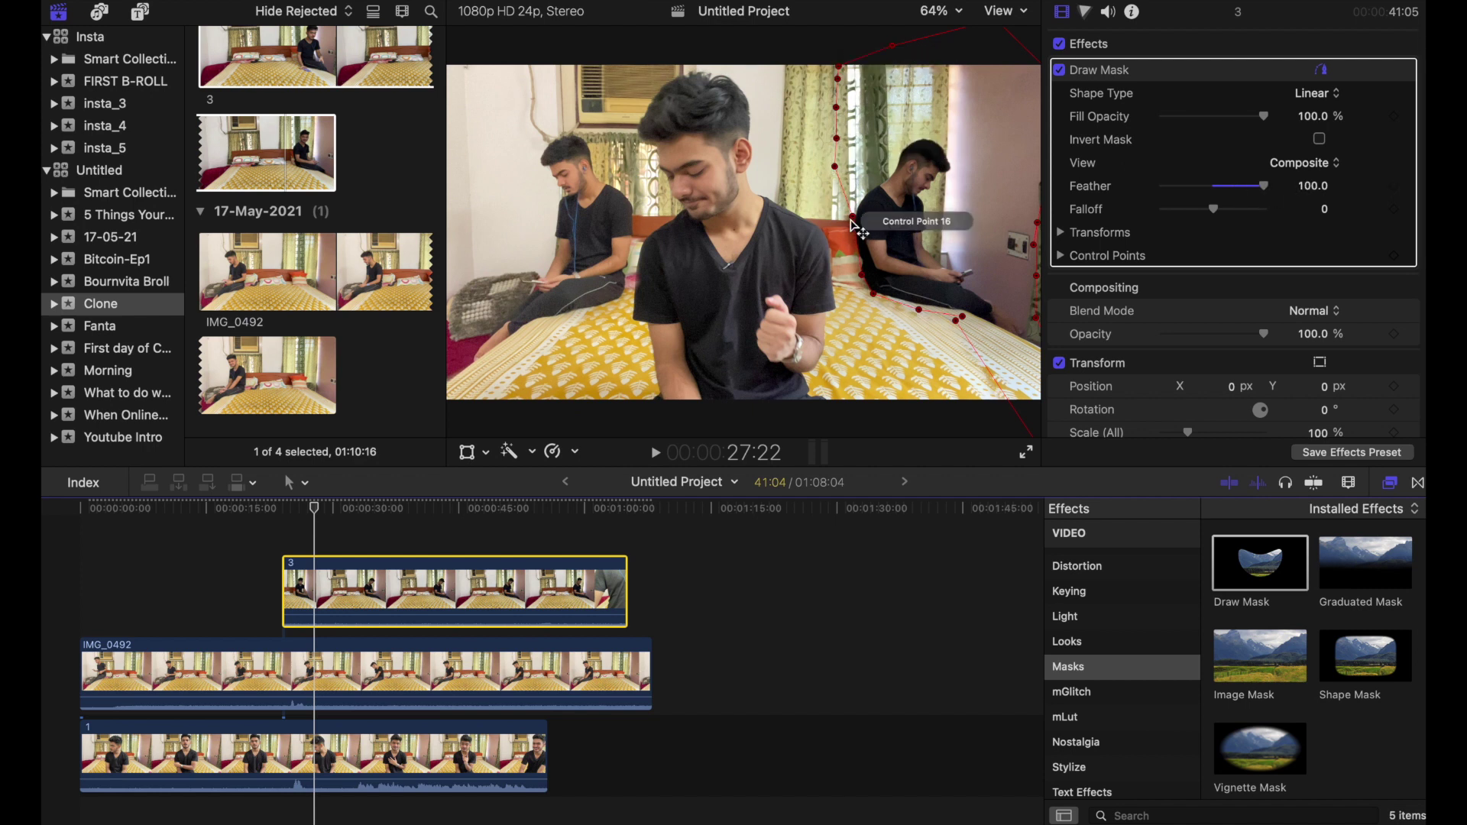
pyautogui.moveTo(853, 219); pyautogui.dragTo(857, 217)
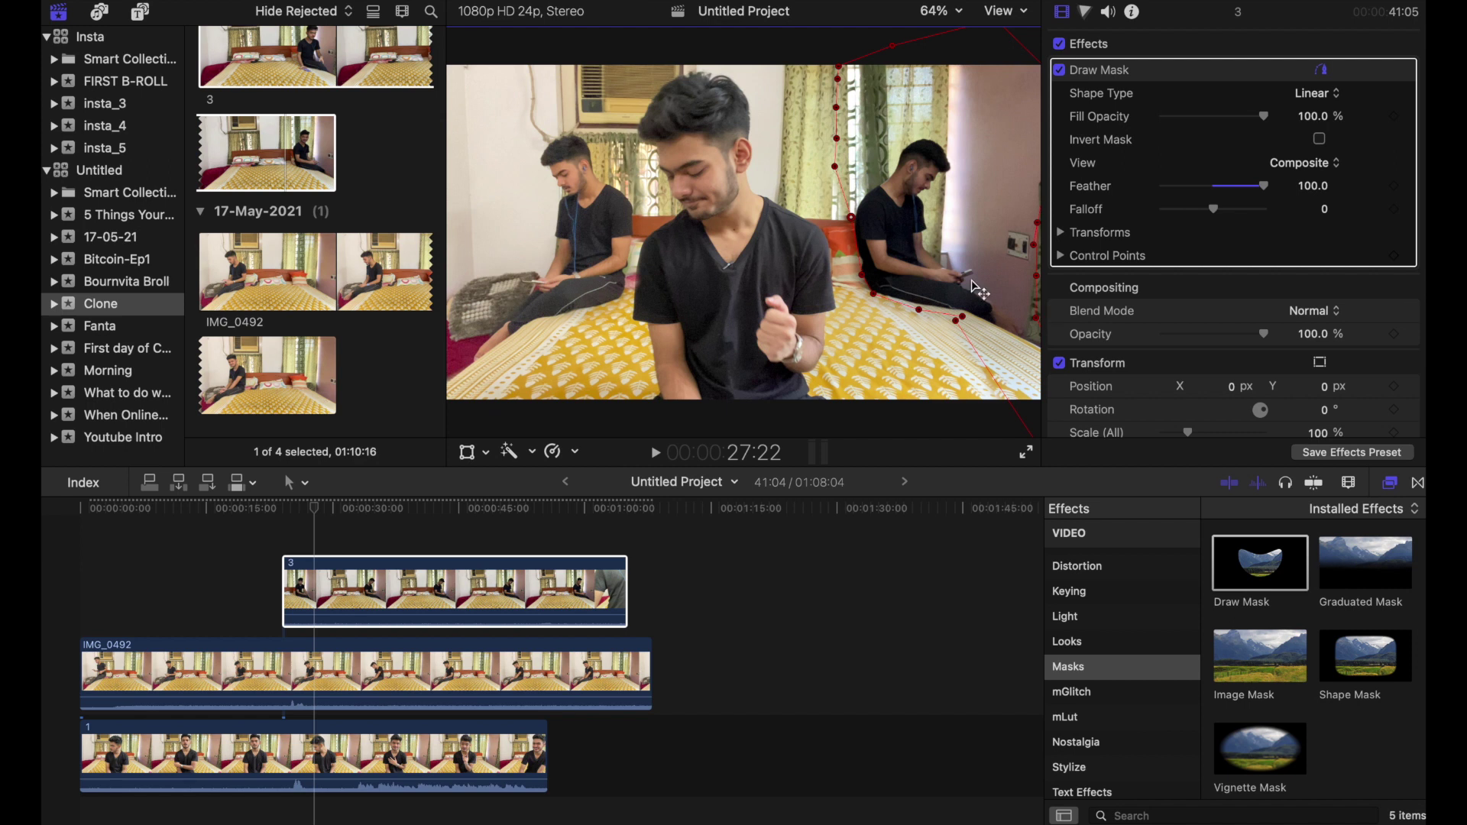
pyautogui.click(548, 602)
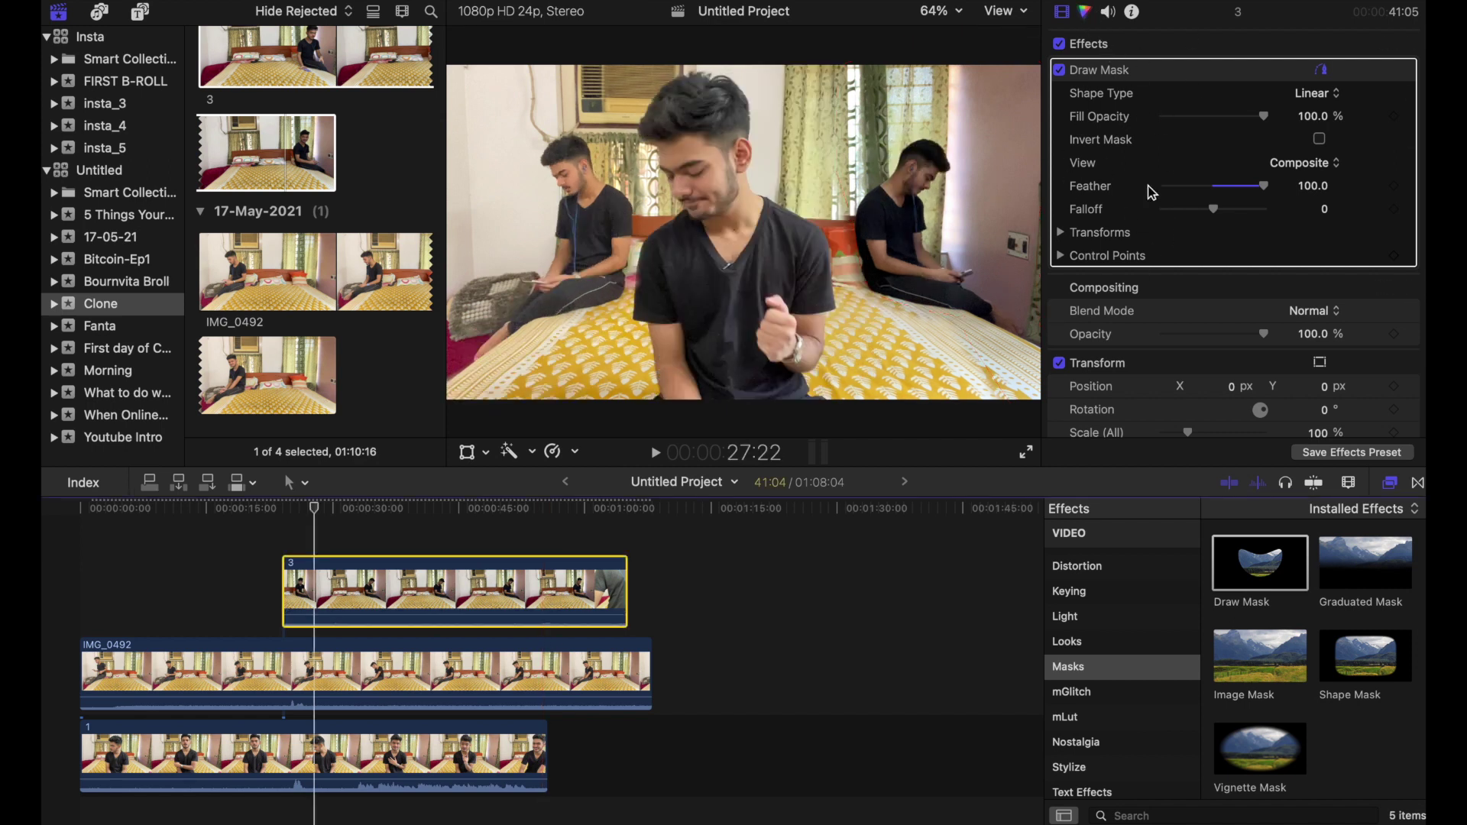
pyautogui.press('super+6')
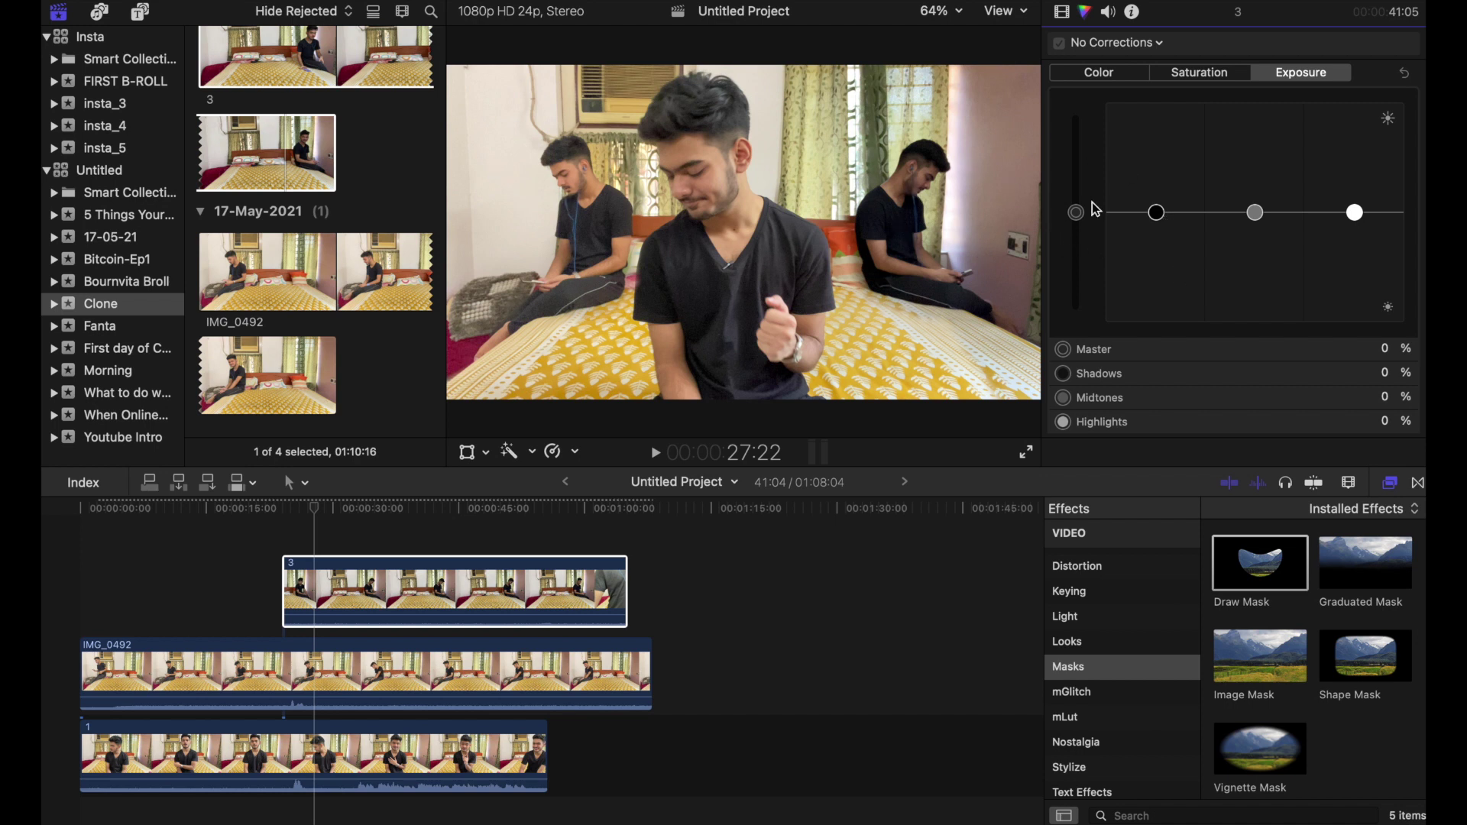
# - Lift clip 3's master exposure by 7% after a small shadows saturation tweak, then deselect it
pyautogui.click(1201, 74)
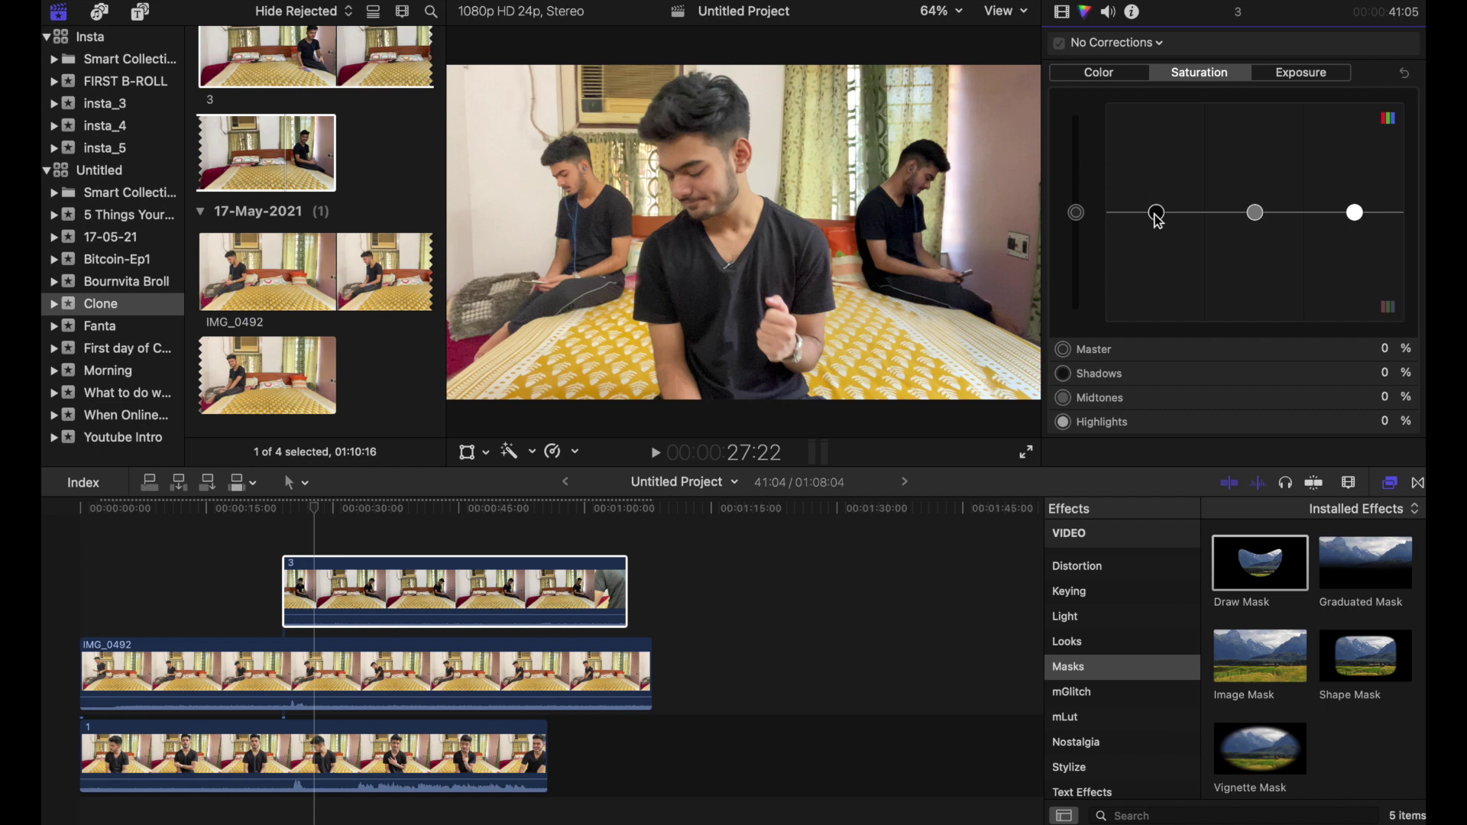
pyautogui.moveTo(1157, 216); pyautogui.dragTo(1155, 196)
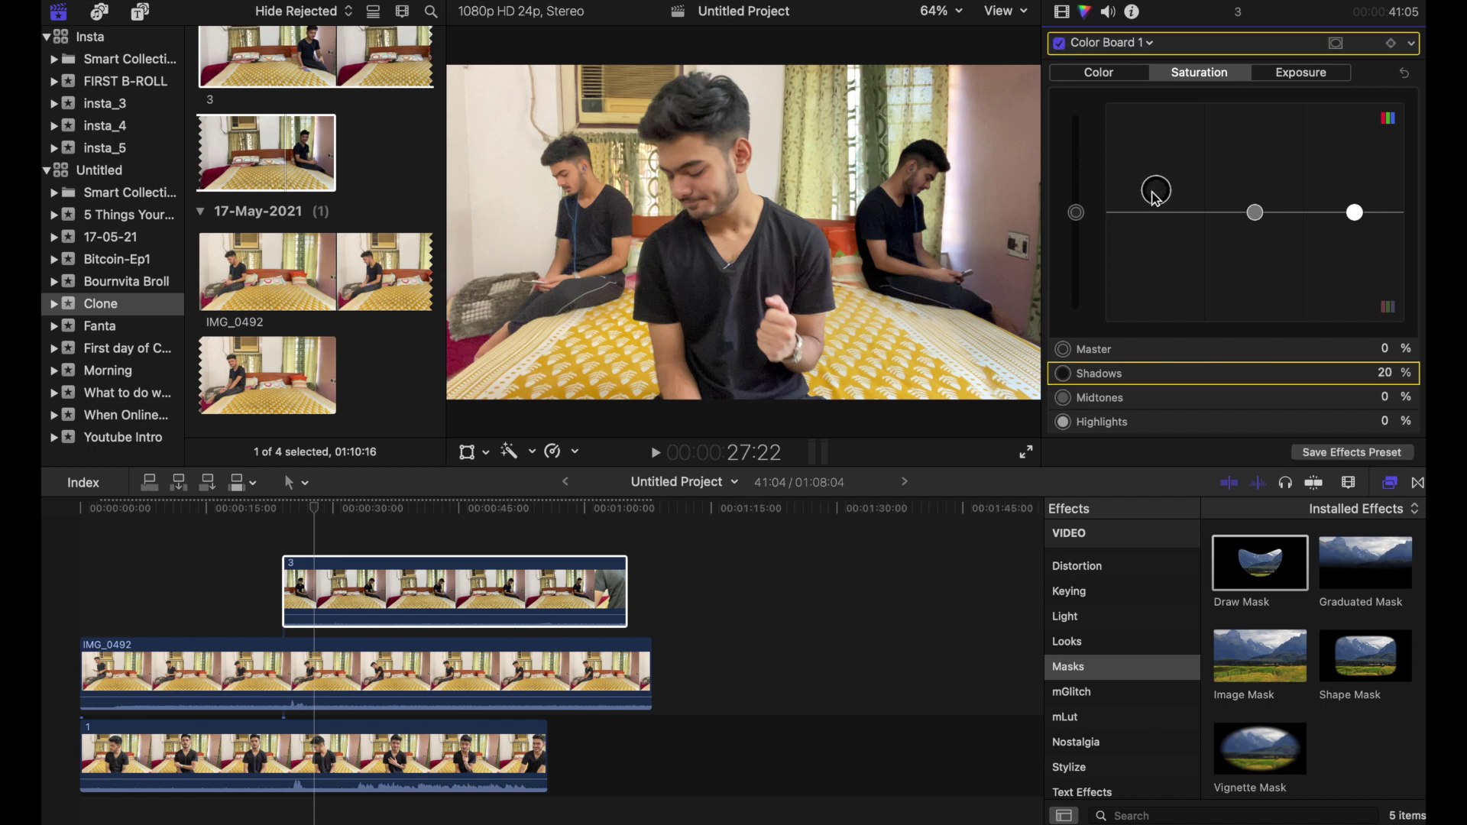
pyautogui.click(1305, 77)
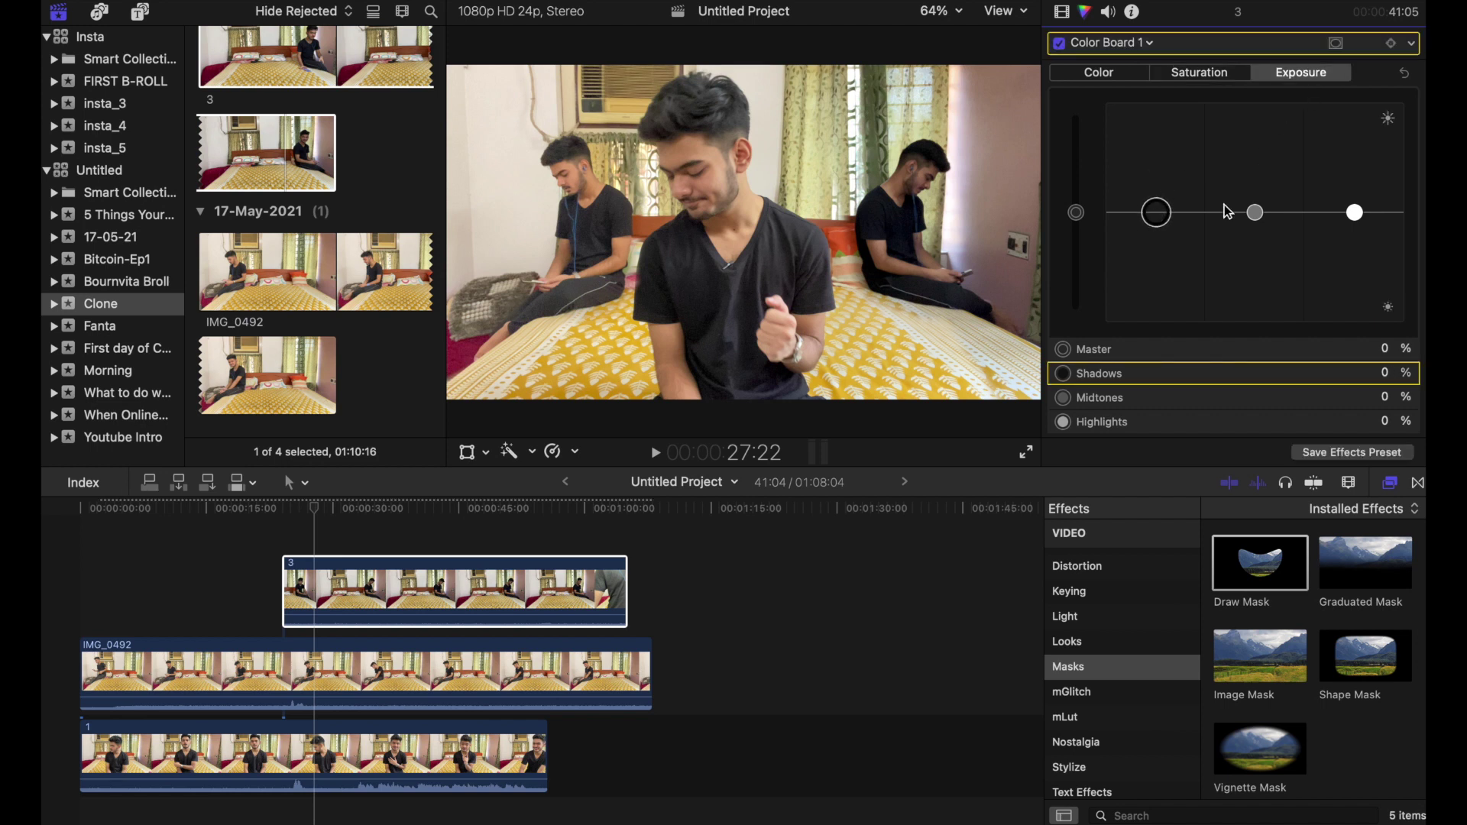
pyautogui.click(1086, 217)
pyautogui.moveTo(1083, 199); pyautogui.dragTo(1080, 216)
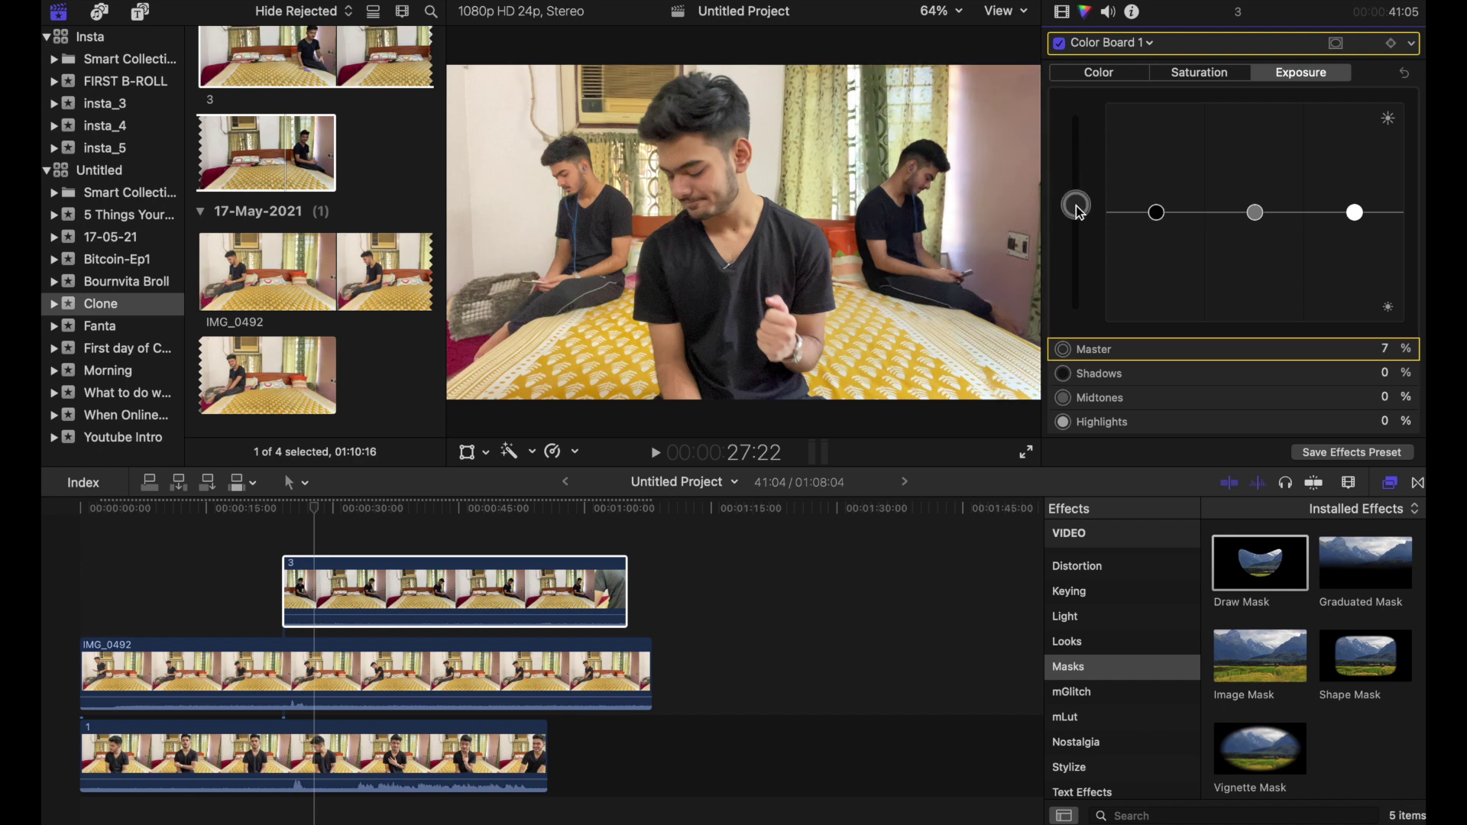
pyautogui.click(274, 547)
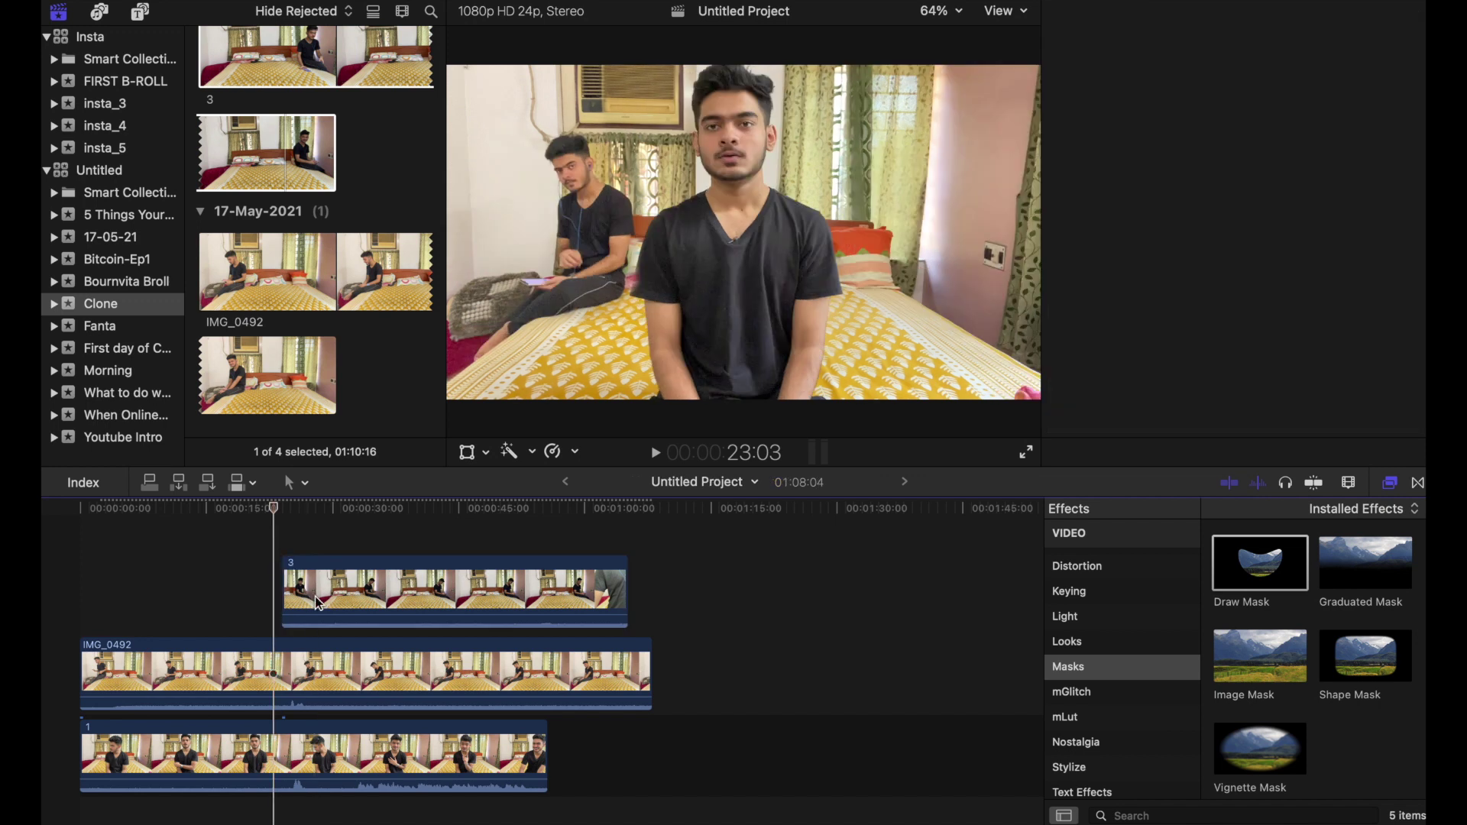
# - Show IMG_0492's colour corrections and play the composite to check the colour match
pyautogui.press('super+6')
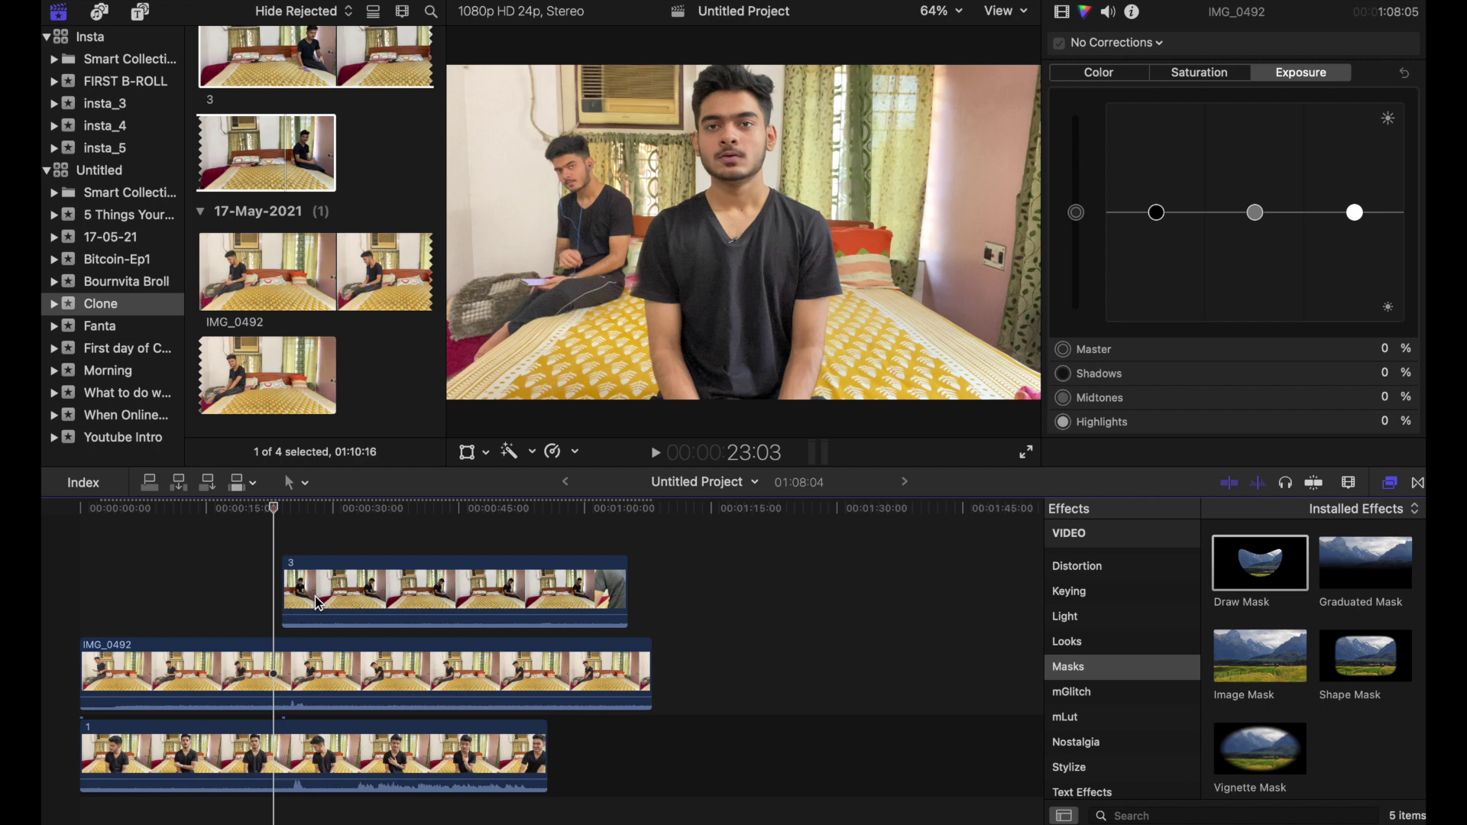
pyautogui.press('space')
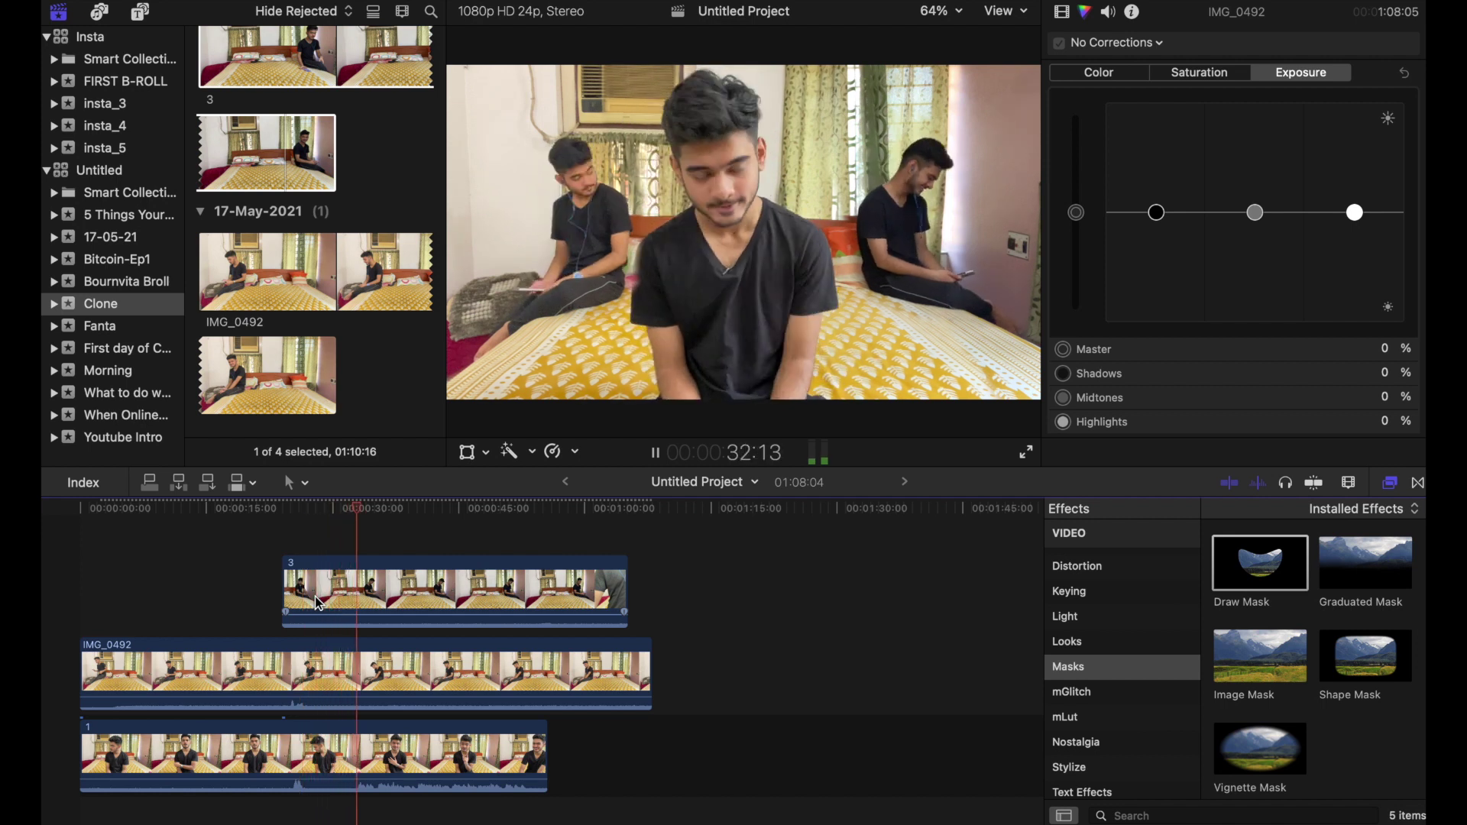
pyautogui.press('space')
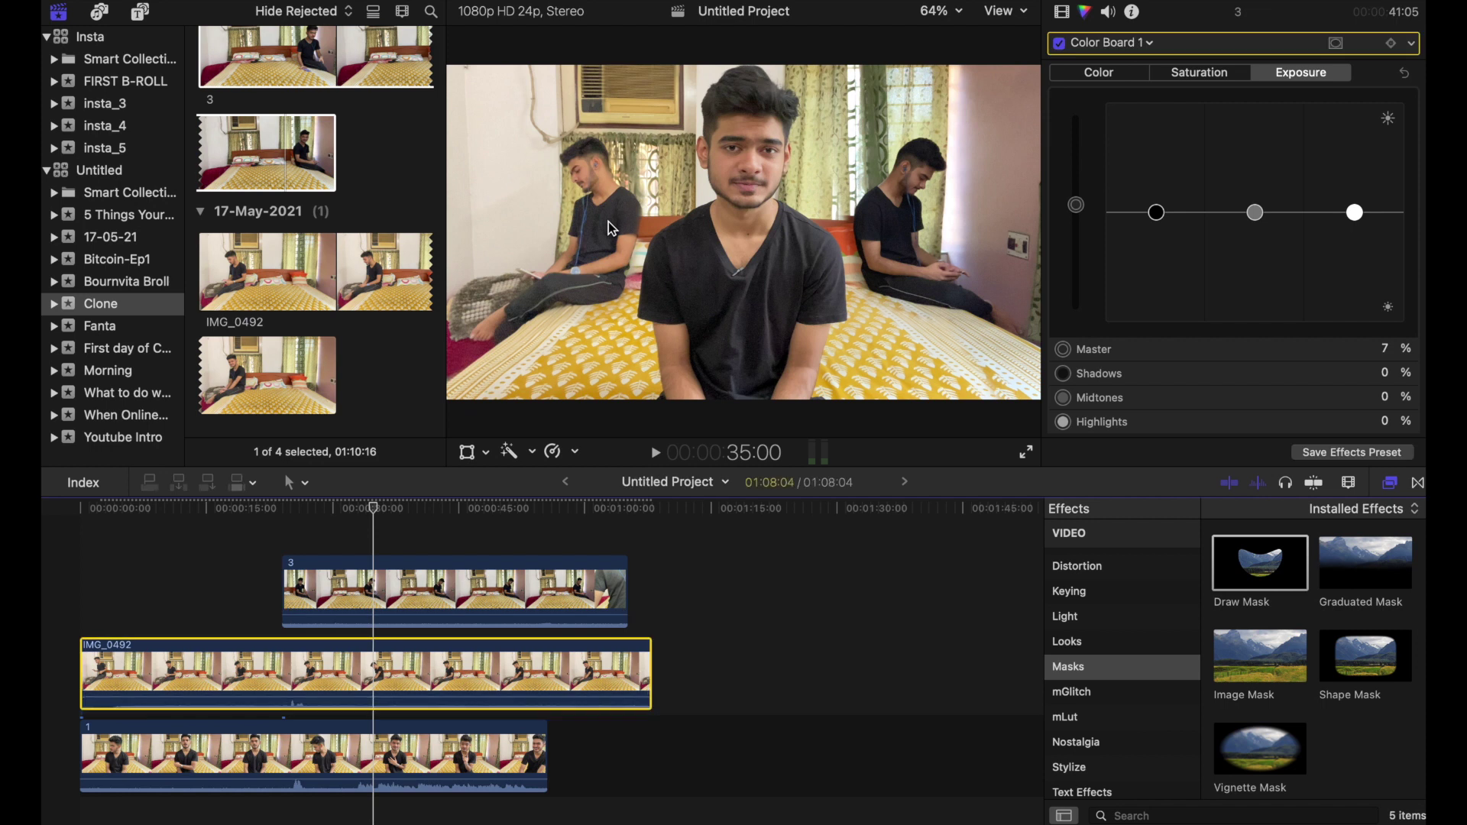
# - Adjust IMG_0492's mask points around the left seated clone, set its Feather to 39, and select clip 1
pyautogui.click(1066, 17)
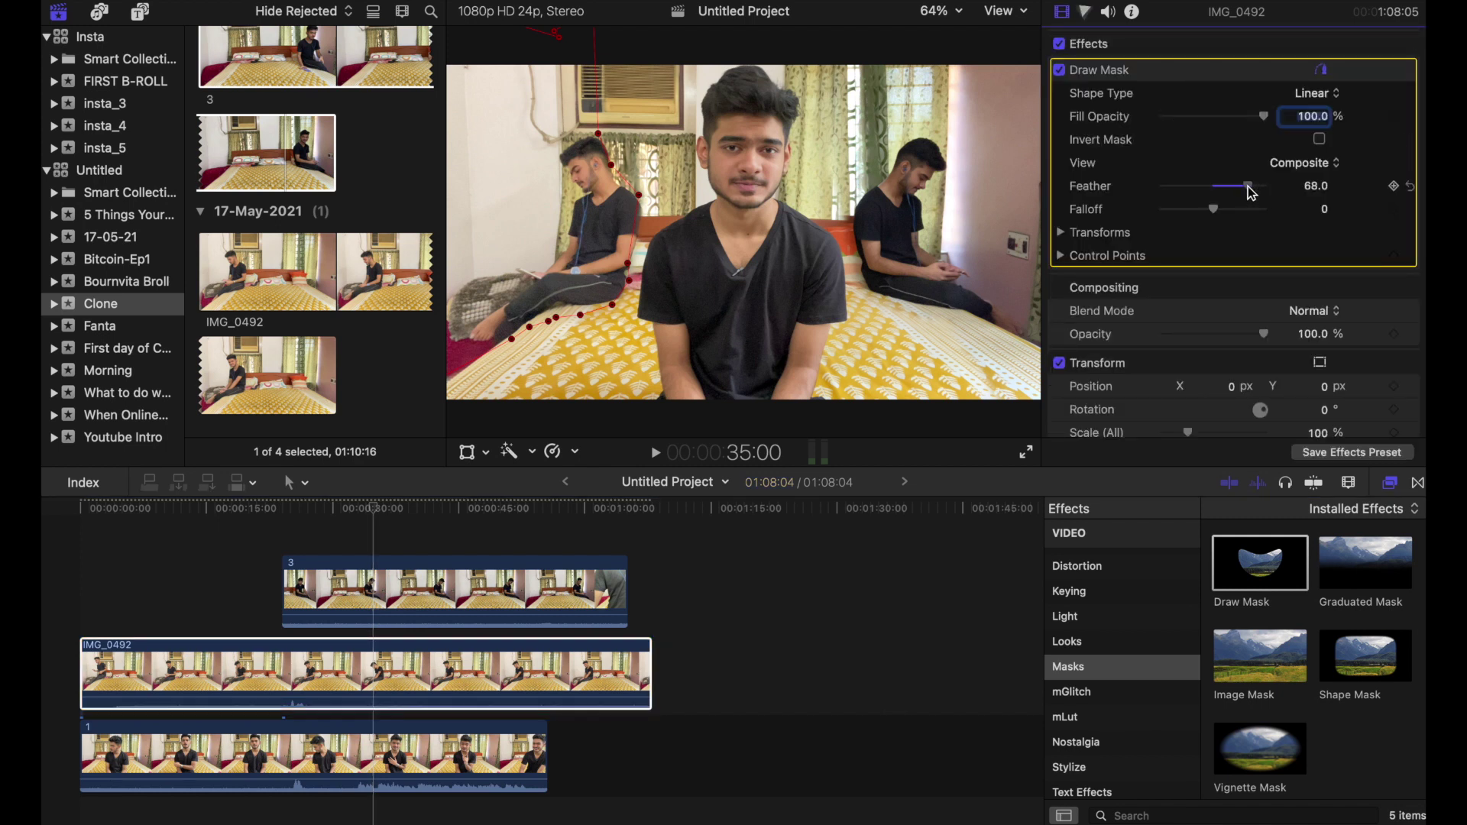
pyautogui.moveTo(1244, 193); pyautogui.dragTo(1245, 191)
pyautogui.click(650, 235)
pyautogui.moveTo(635, 229); pyautogui.dragTo(640, 227)
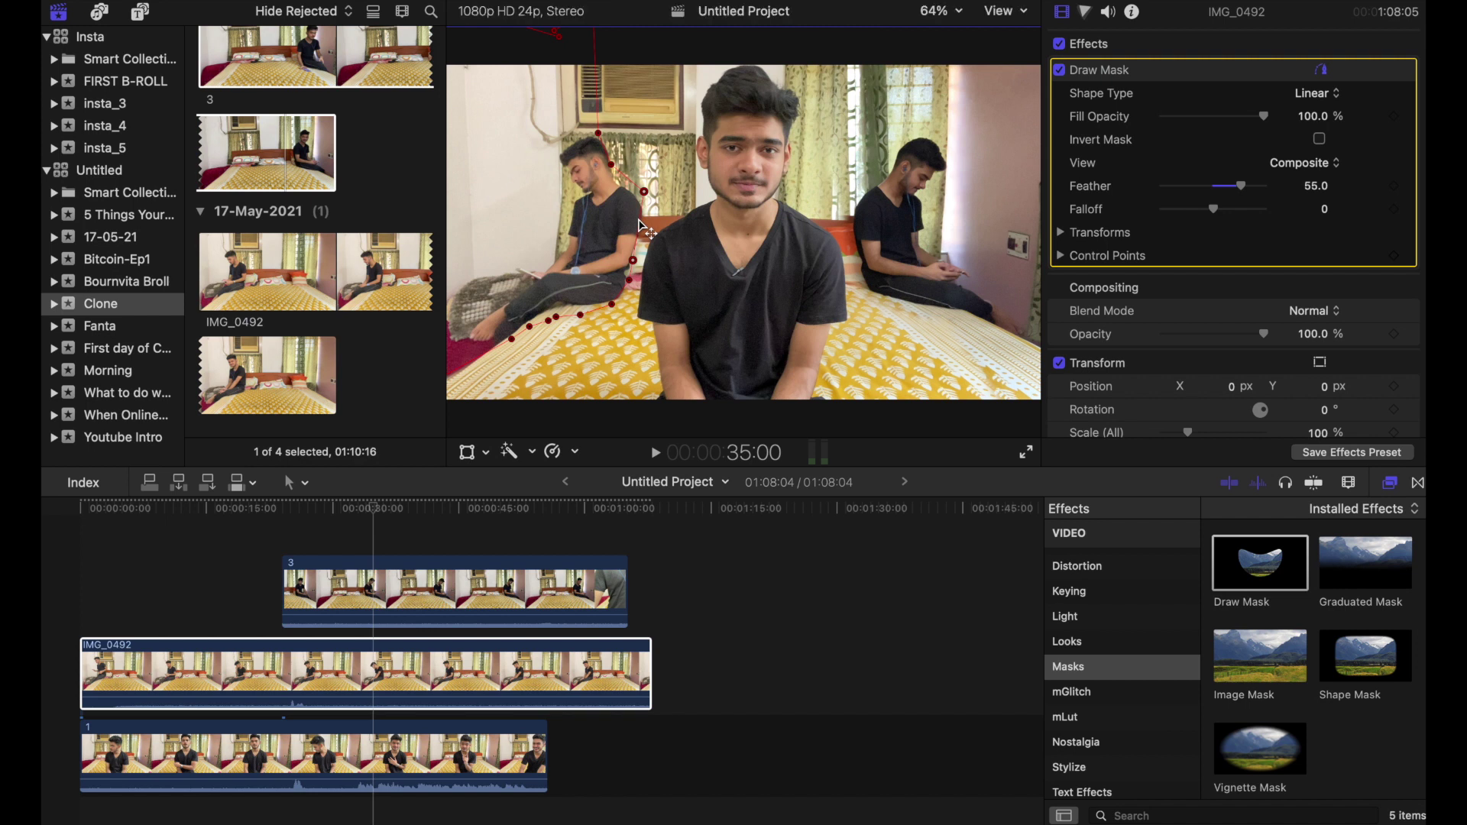
pyautogui.moveTo(609, 156); pyautogui.dragTo(625, 153)
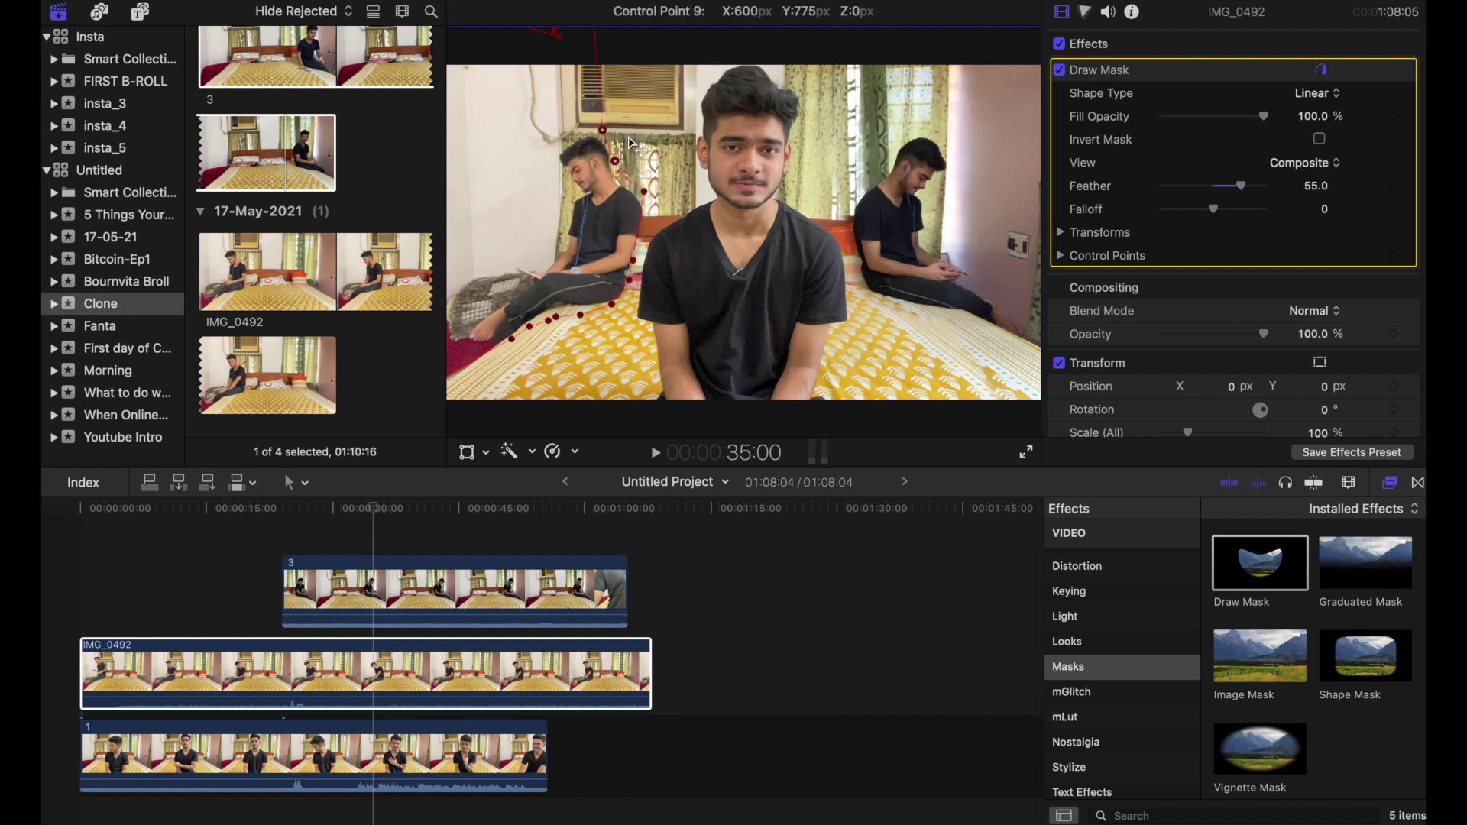
pyautogui.click(624, 154)
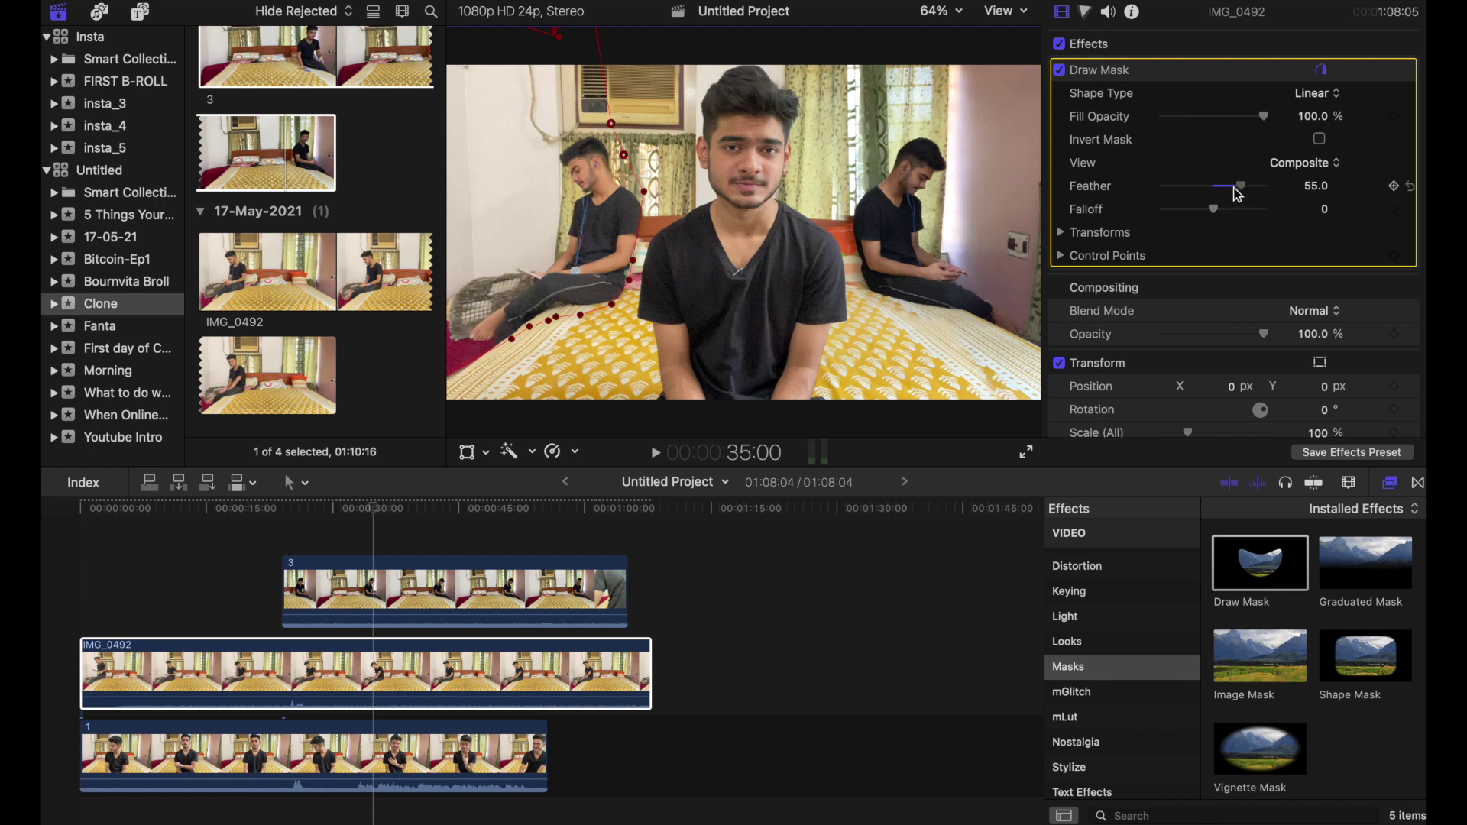
pyautogui.moveTo(1237, 195); pyautogui.dragTo(1229, 197)
pyautogui.moveTo(296, 535); pyautogui.dragTo(289, 519)
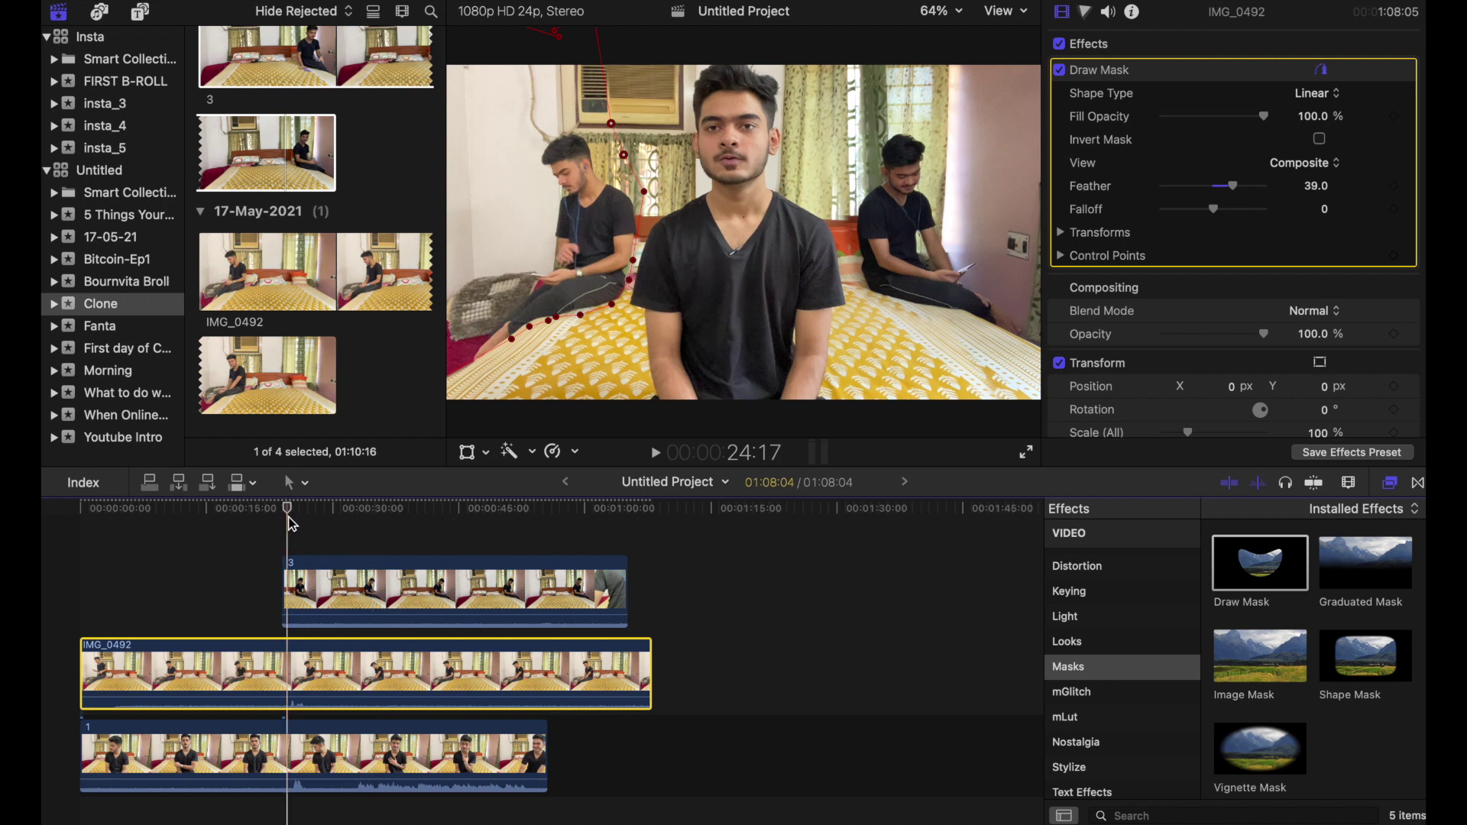
pyautogui.click(355, 733)
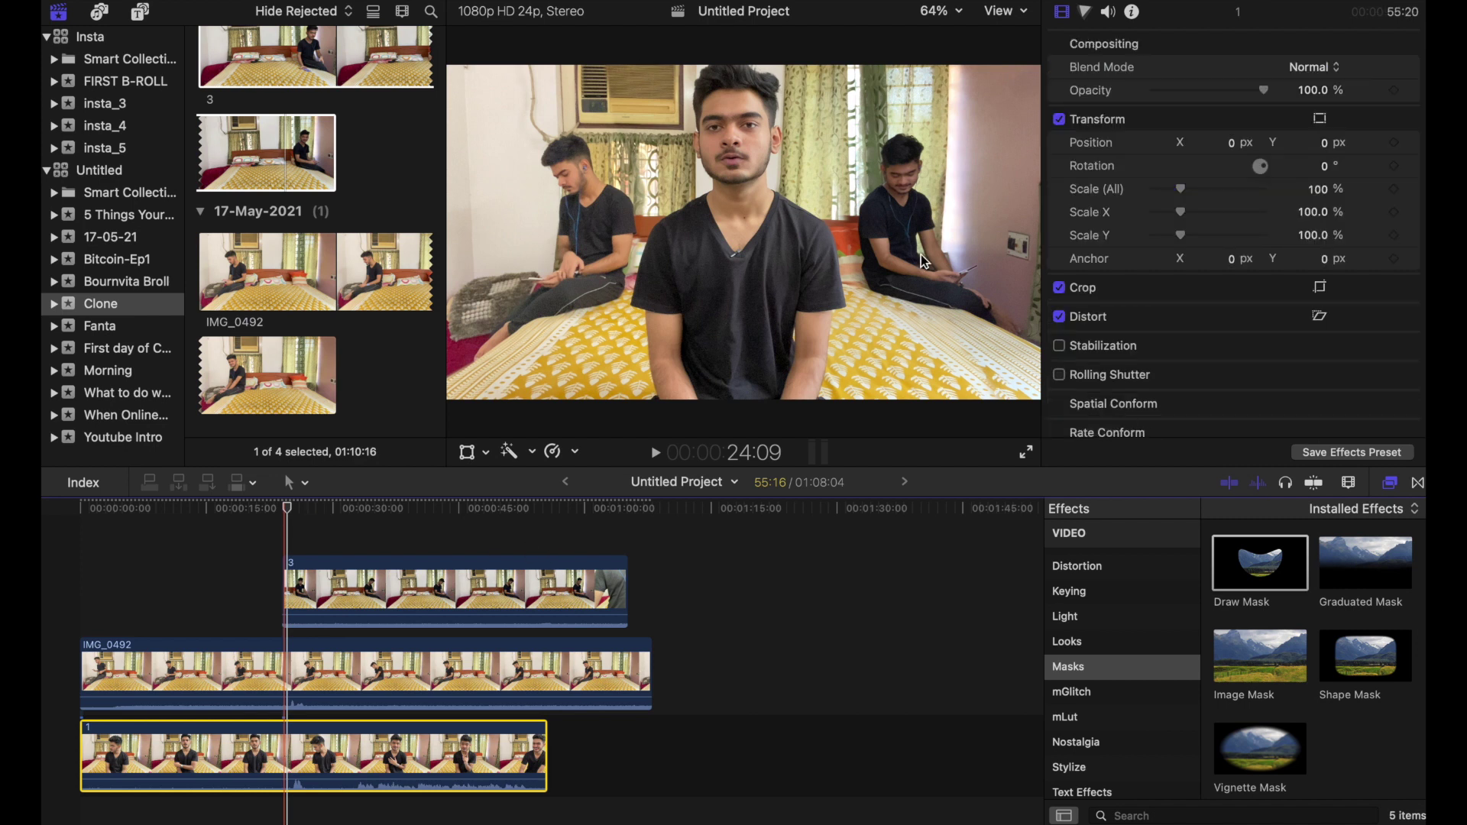
pyautogui.press('space')
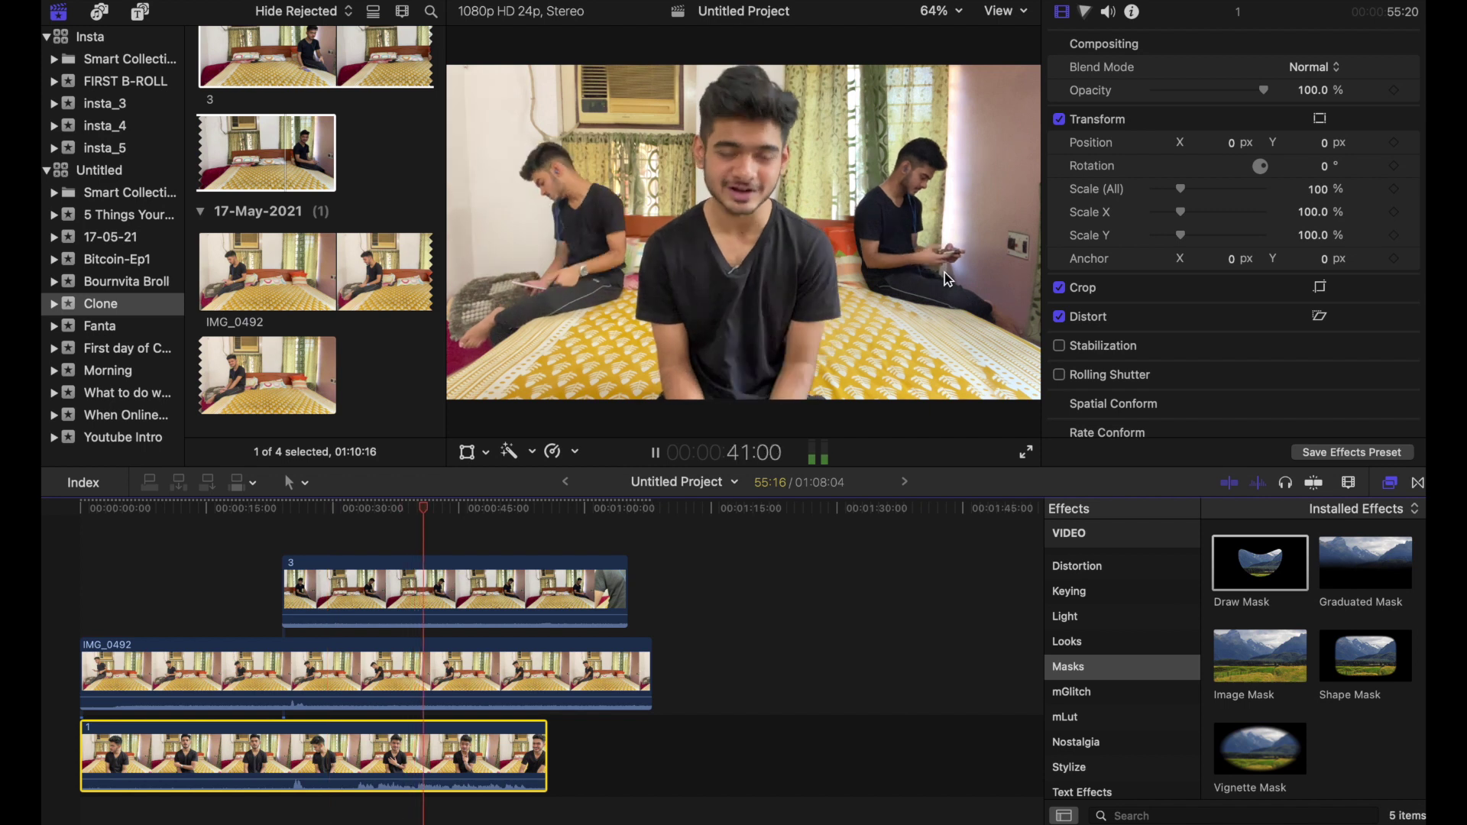
pyautogui.press('space')
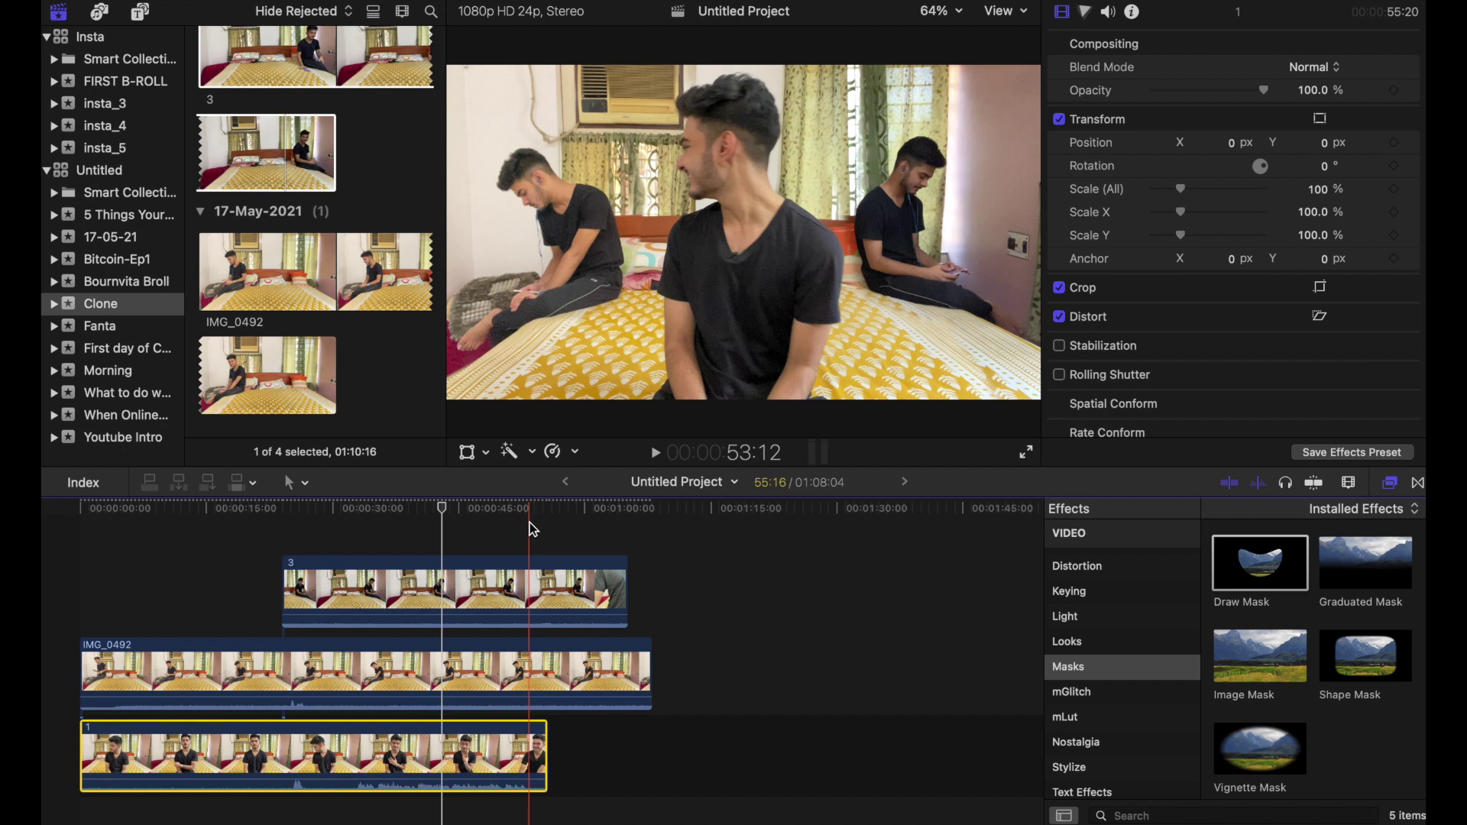
pyautogui.click(533, 529)
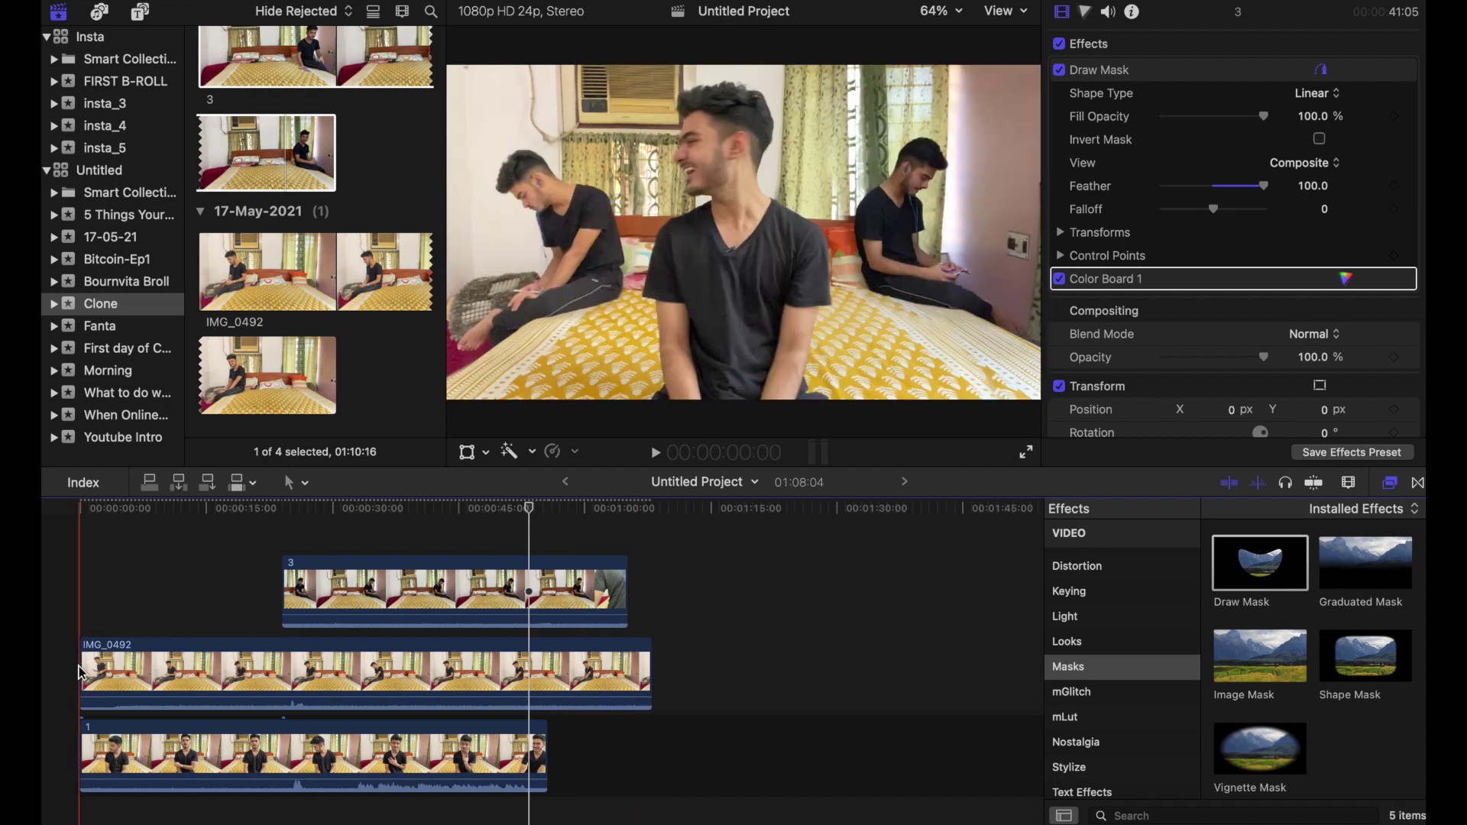
# - Trim the start of the IMG_0492 clip and show its effect settings
pyautogui.moveTo(81, 667); pyautogui.dragTo(114, 670)
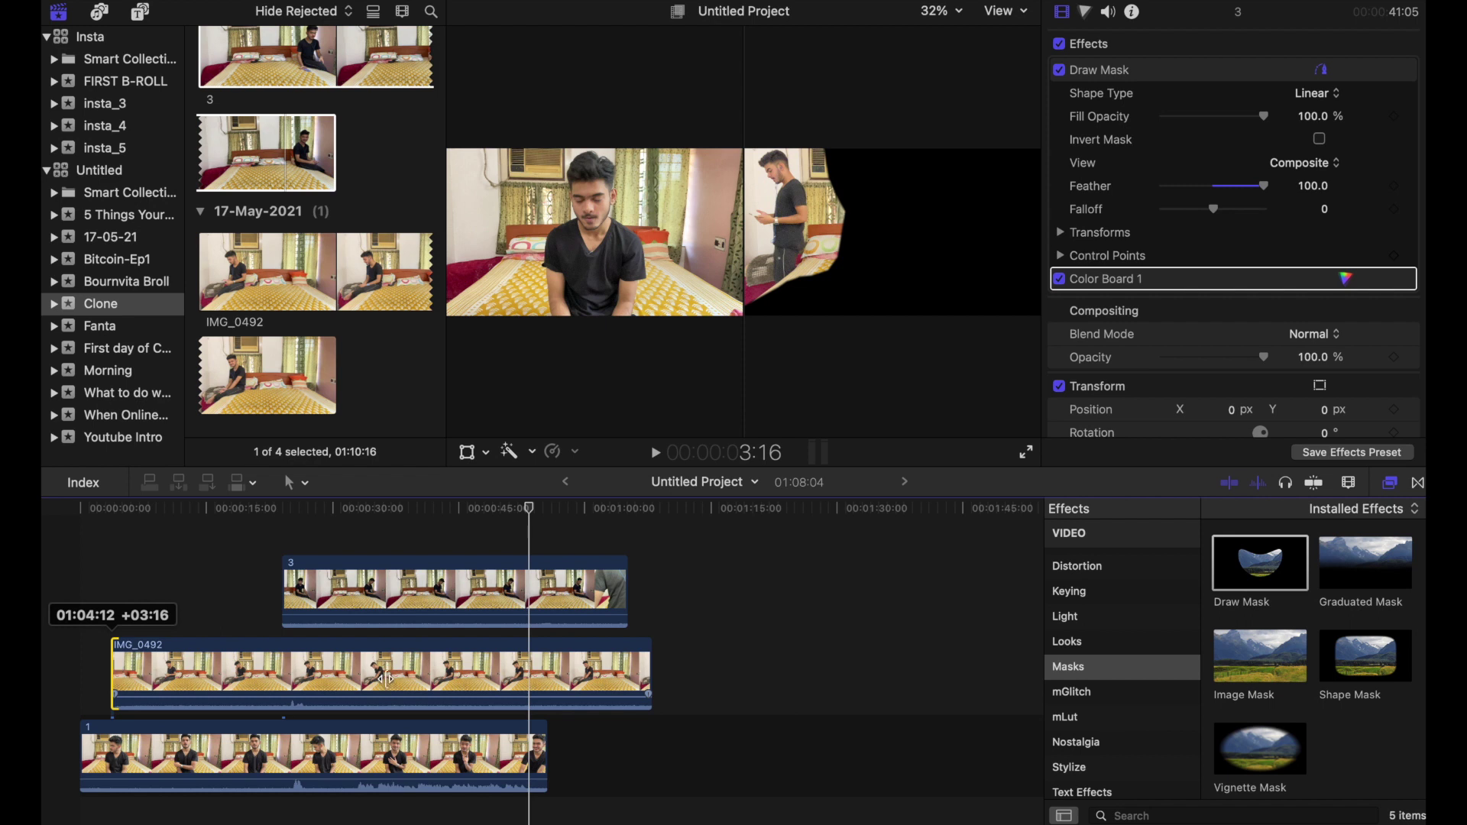
pyautogui.click(386, 678)
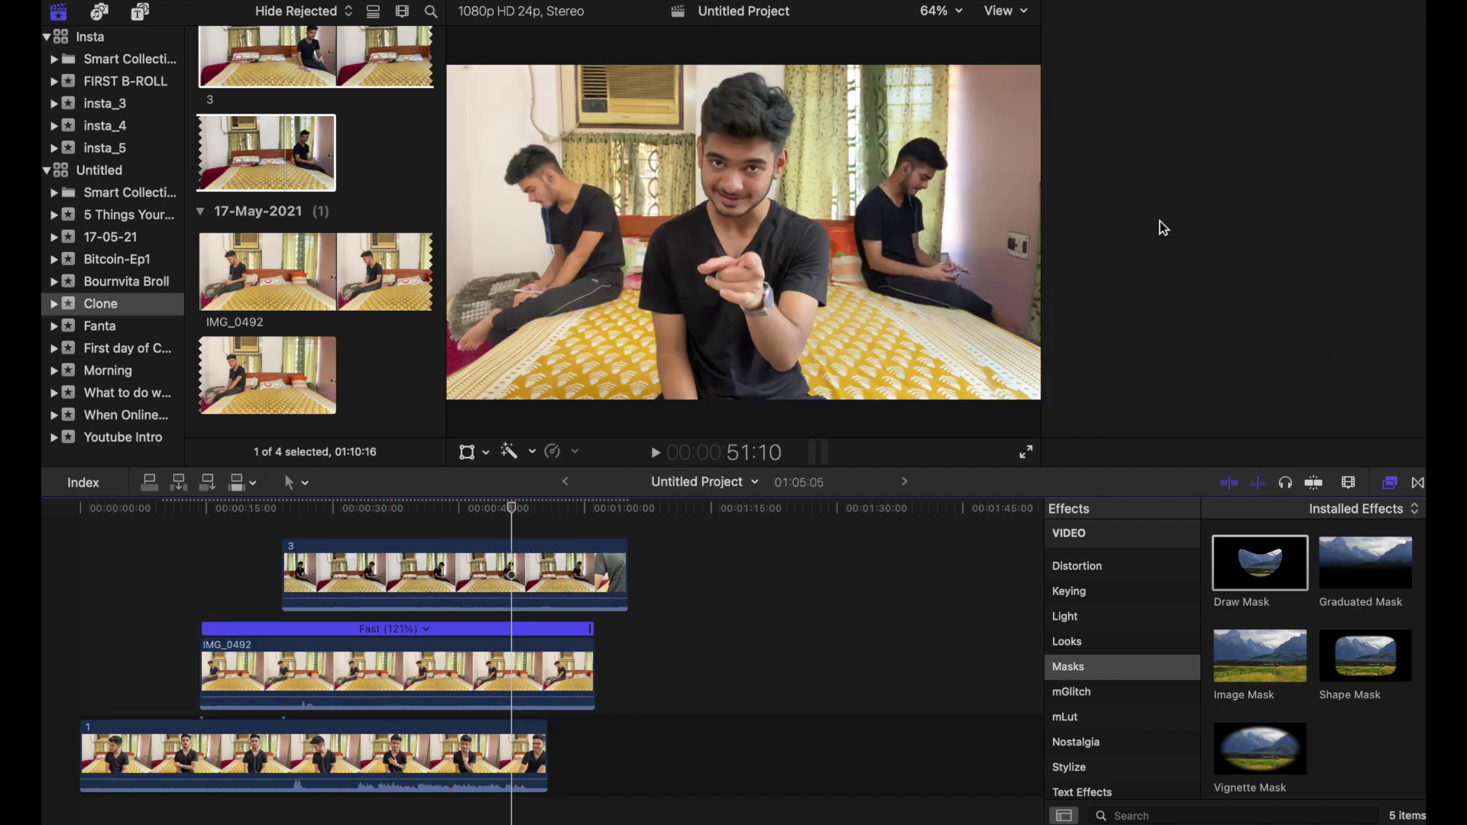
pyautogui.press('Right')
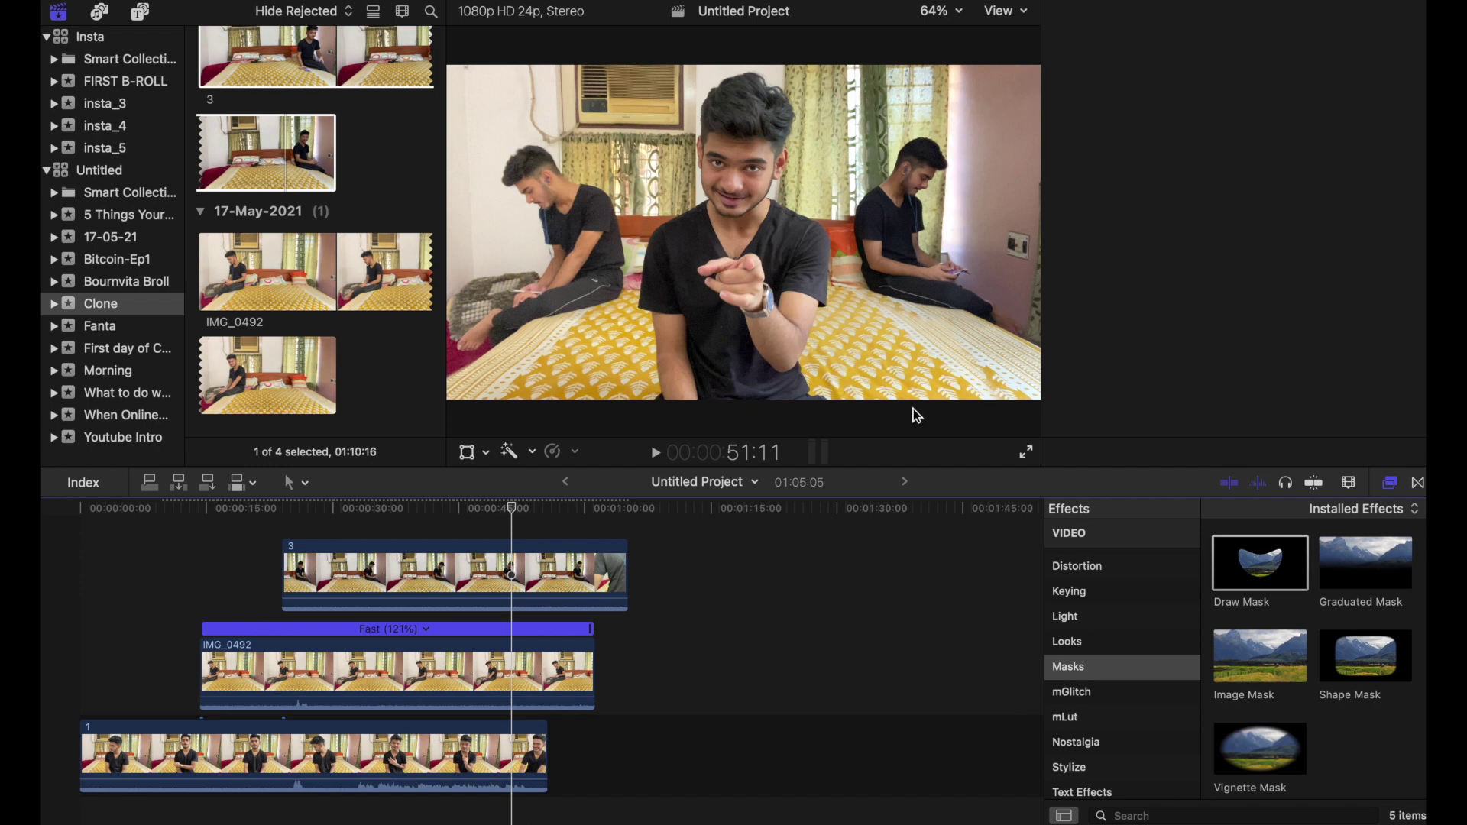
pyautogui.press('super+4')
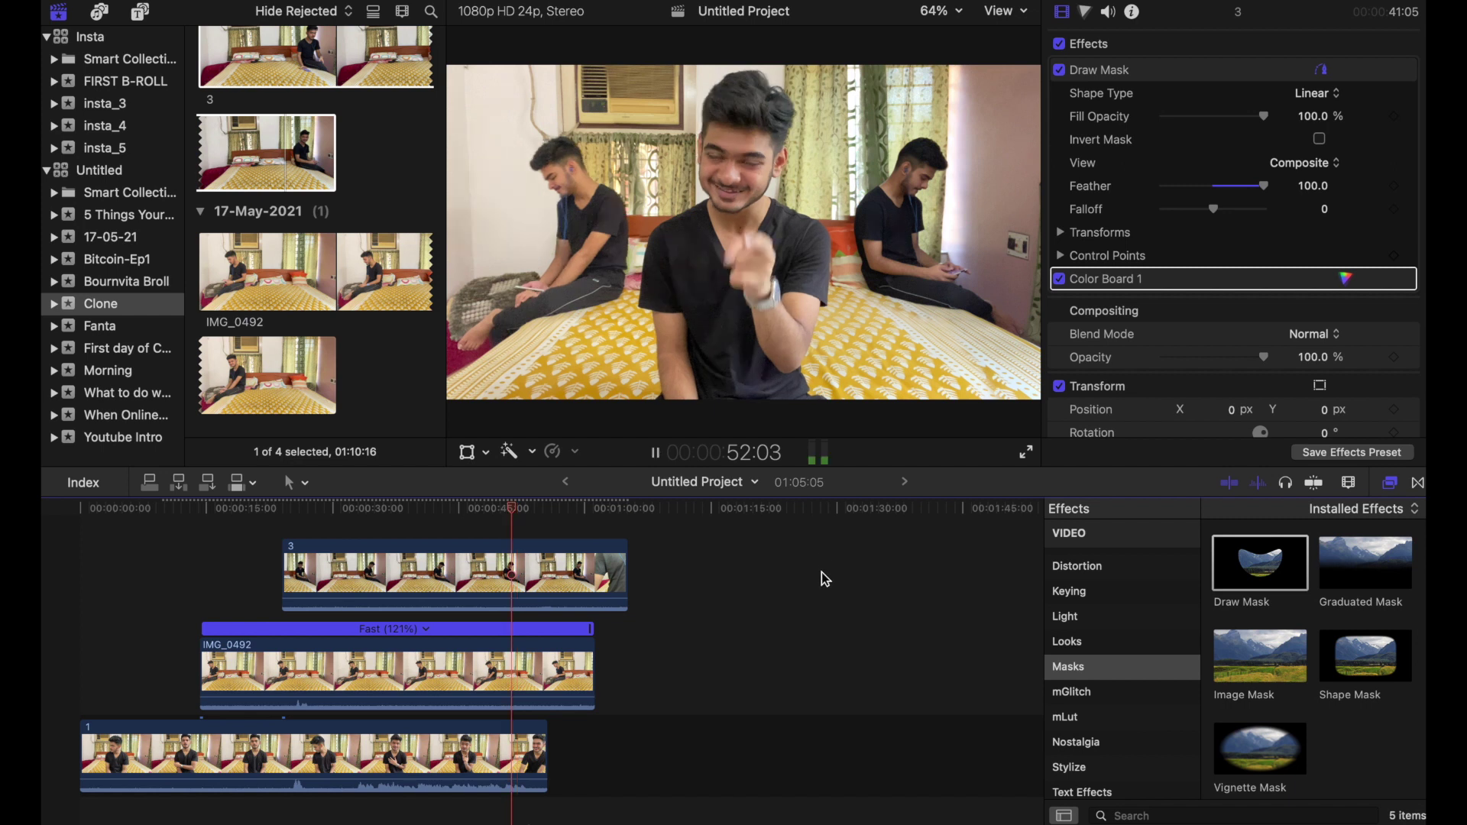
# - Trim IMG_0492 further, slide it along its lane, and retime it to Fast 121%
pyautogui.click(222, 704)
pyautogui.moveTo(292, 722); pyautogui.dragTo(295, 722)
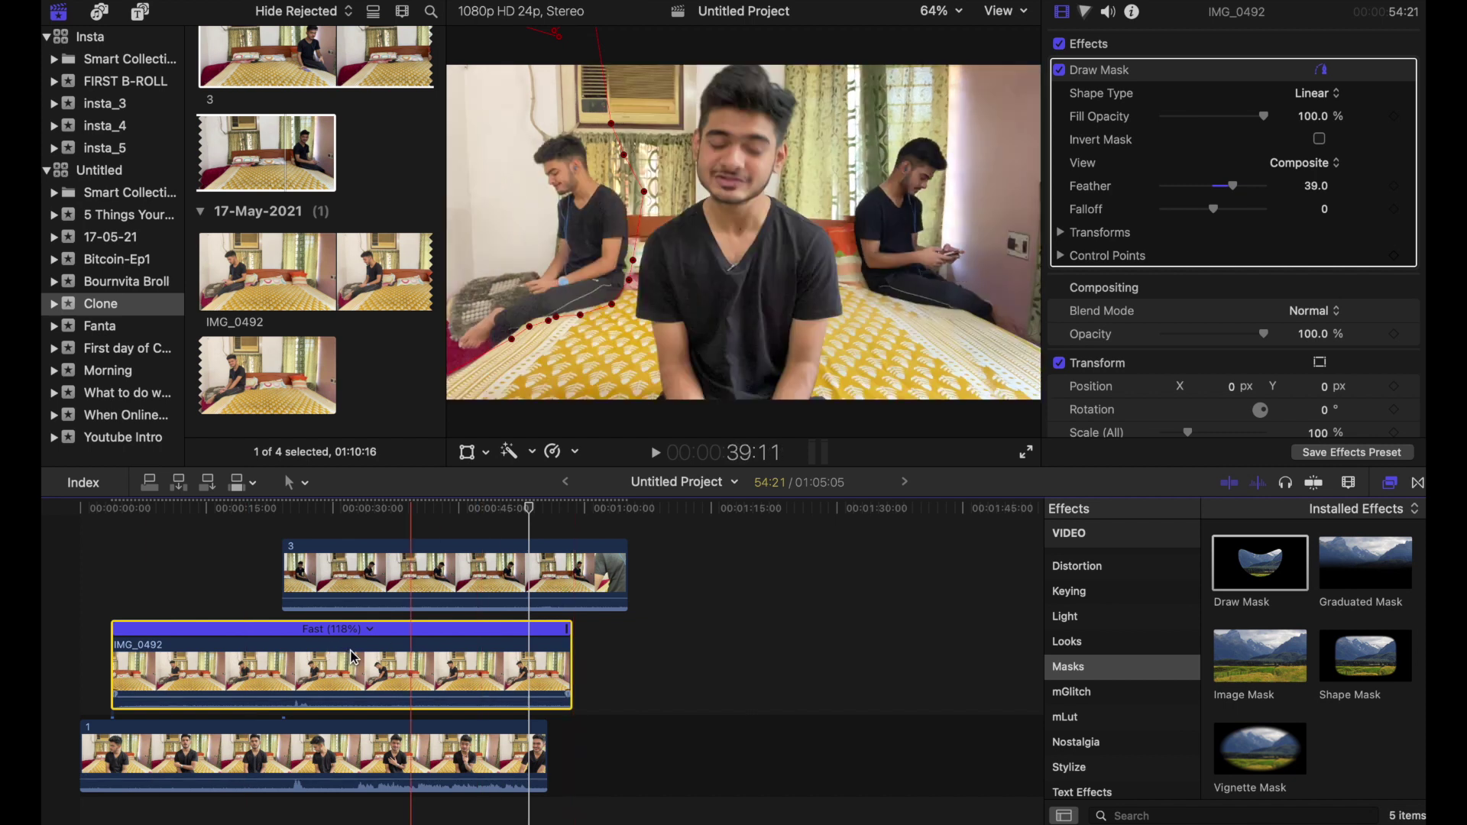
pyautogui.moveTo(354, 657); pyautogui.dragTo(252, 649)
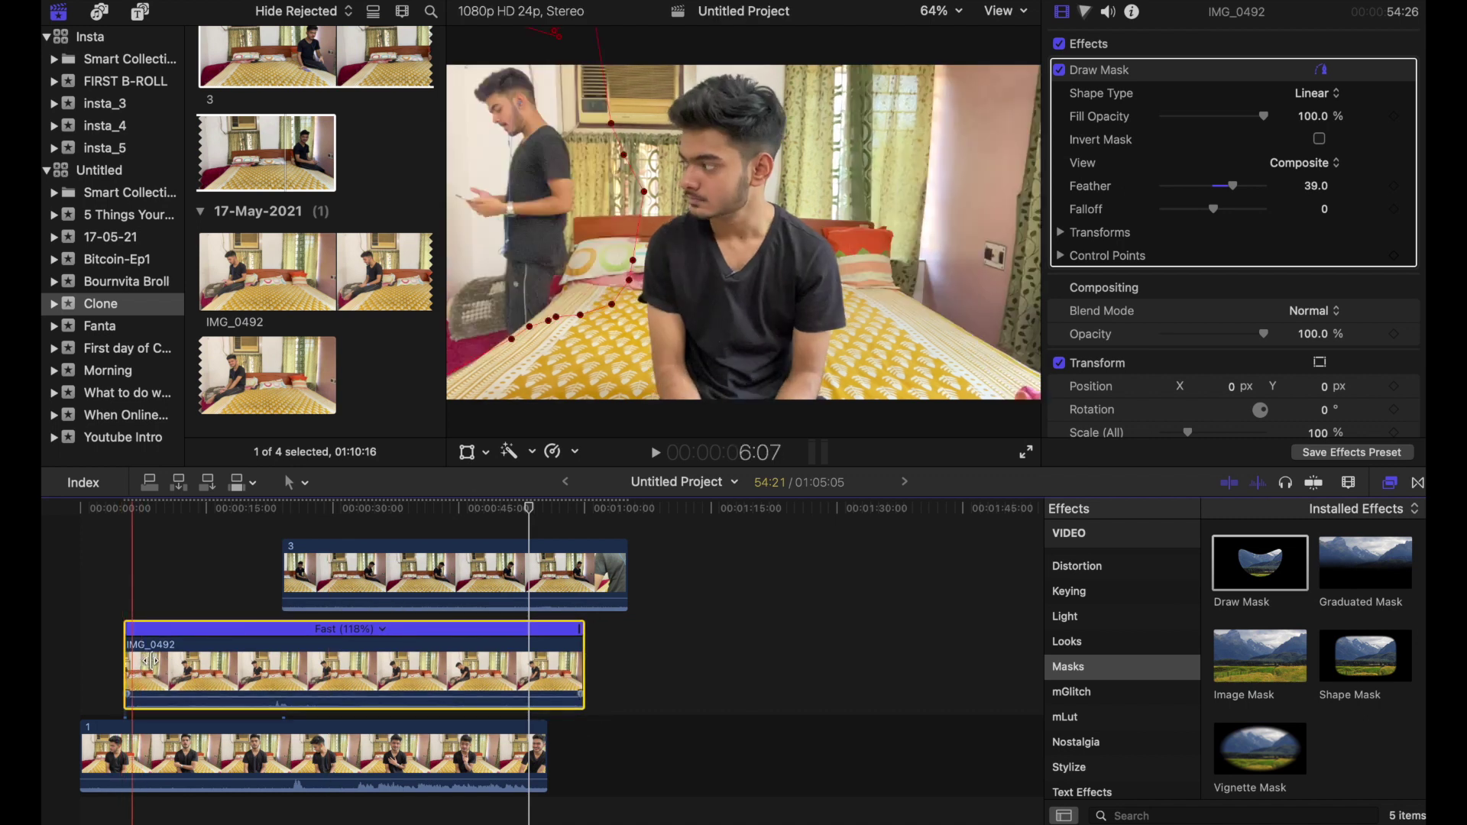
pyautogui.moveTo(150, 660); pyautogui.dragTo(181, 660)
pyautogui.click(333, 682)
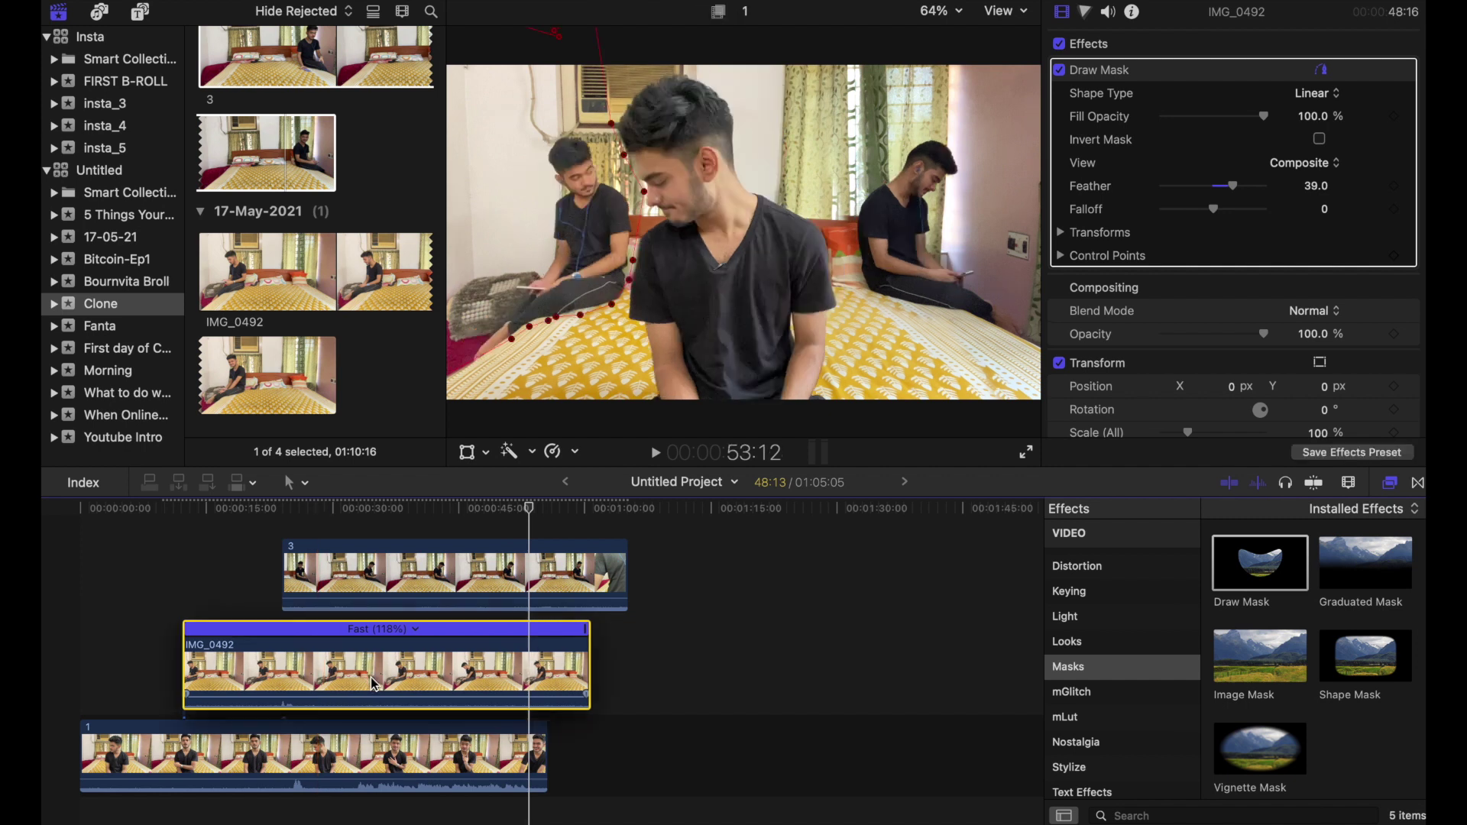
pyautogui.moveTo(353, 683); pyautogui.dragTo(336, 674)
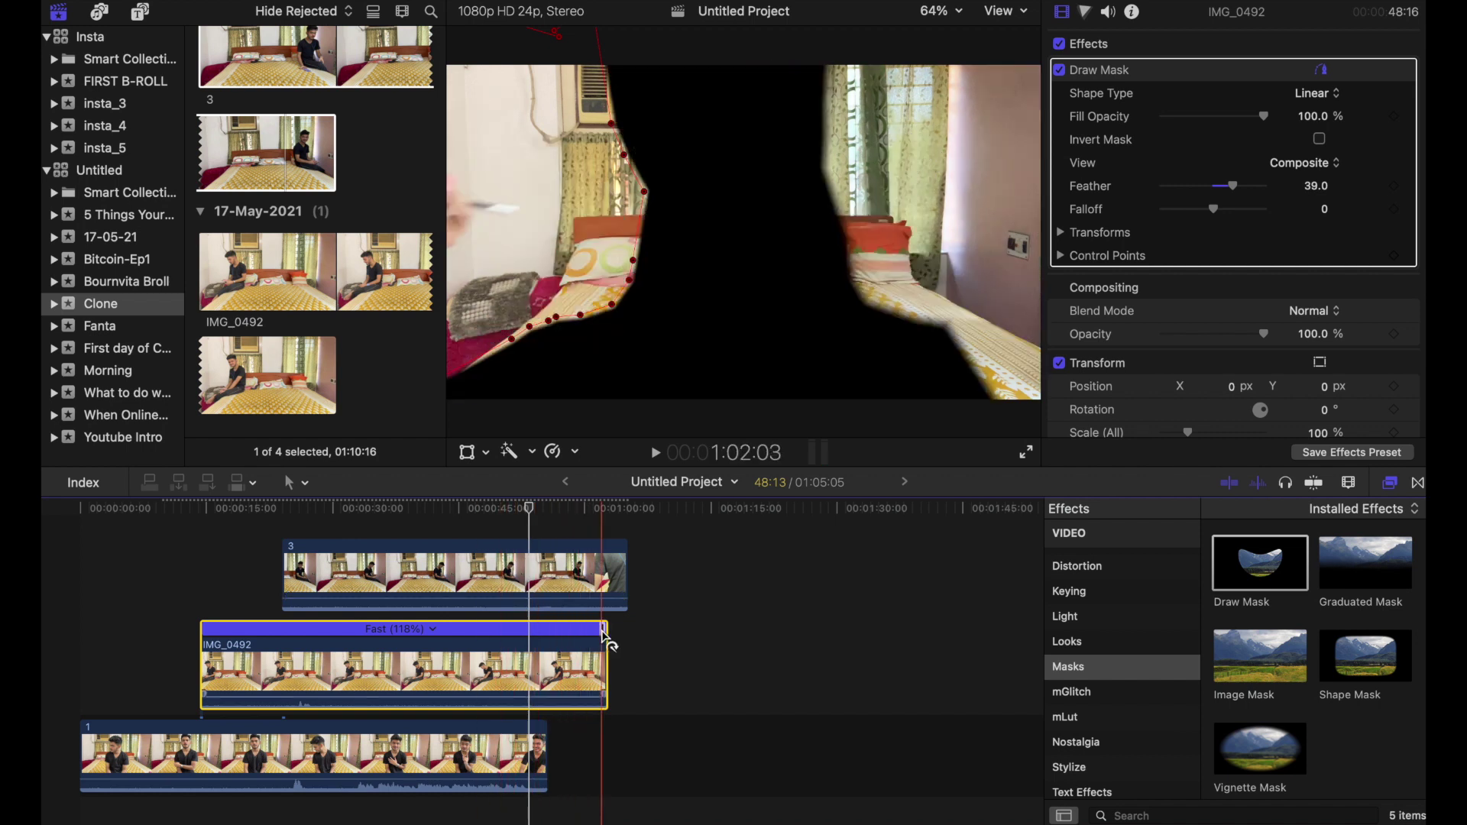
pyautogui.moveTo(605, 638); pyautogui.dragTo(594, 642)
pyautogui.click(514, 534)
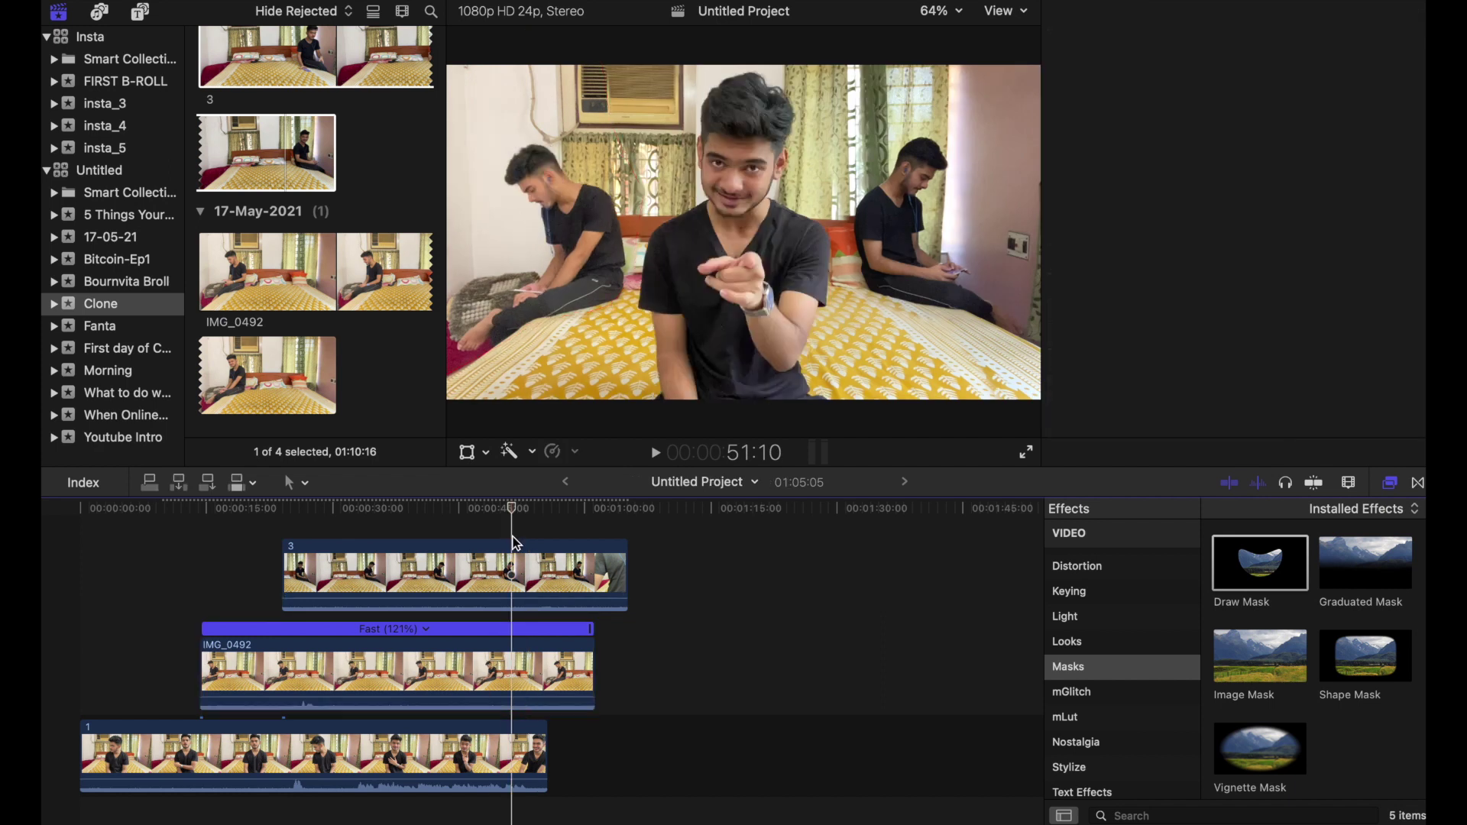
# - Check timing in playback, retime IMG_0492 to Fast 137%, and nudge it slightly along the timeline
pyautogui.click(517, 544)
pyautogui.press('space')
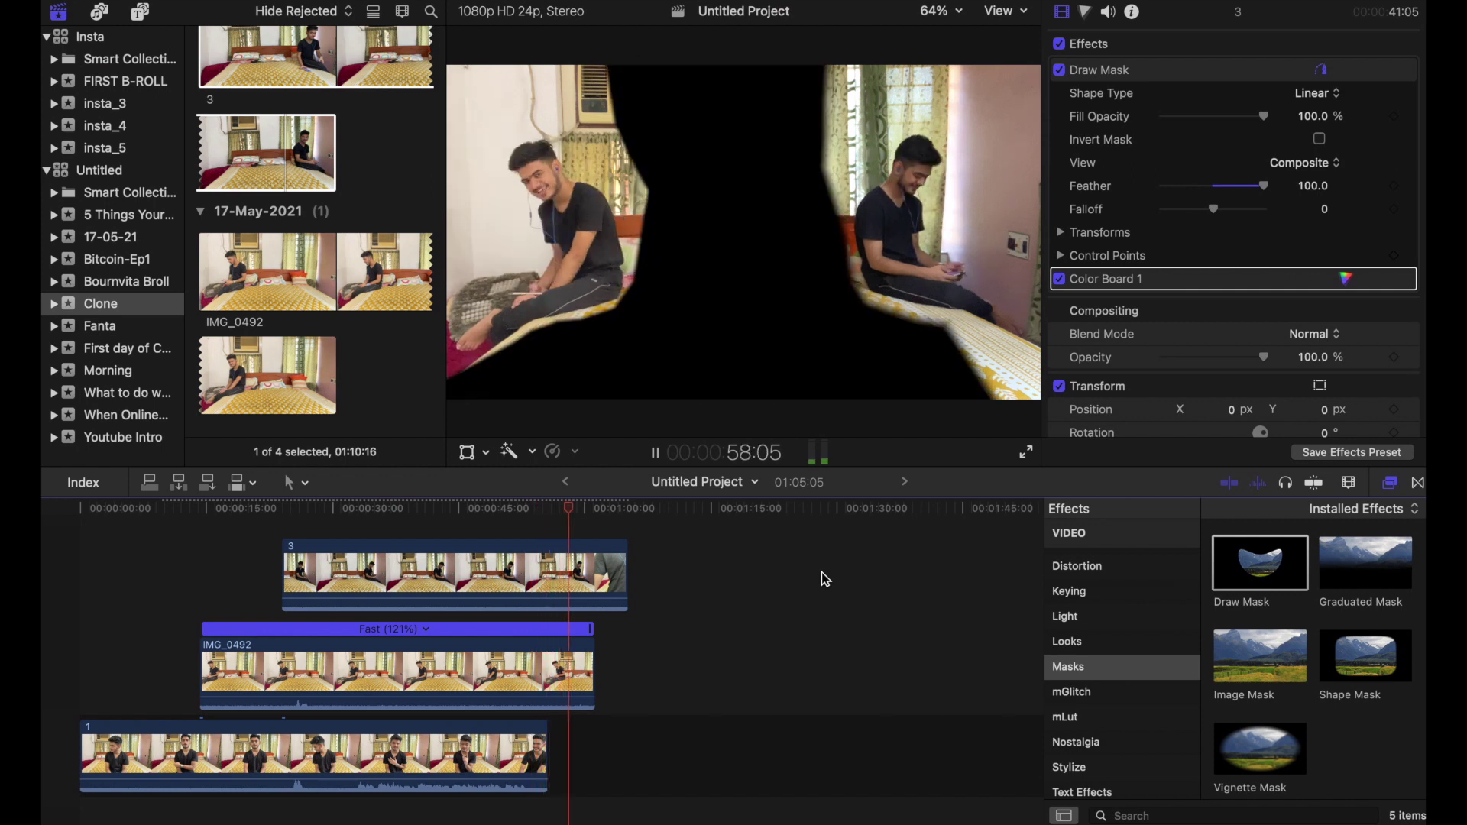
pyautogui.press('space')
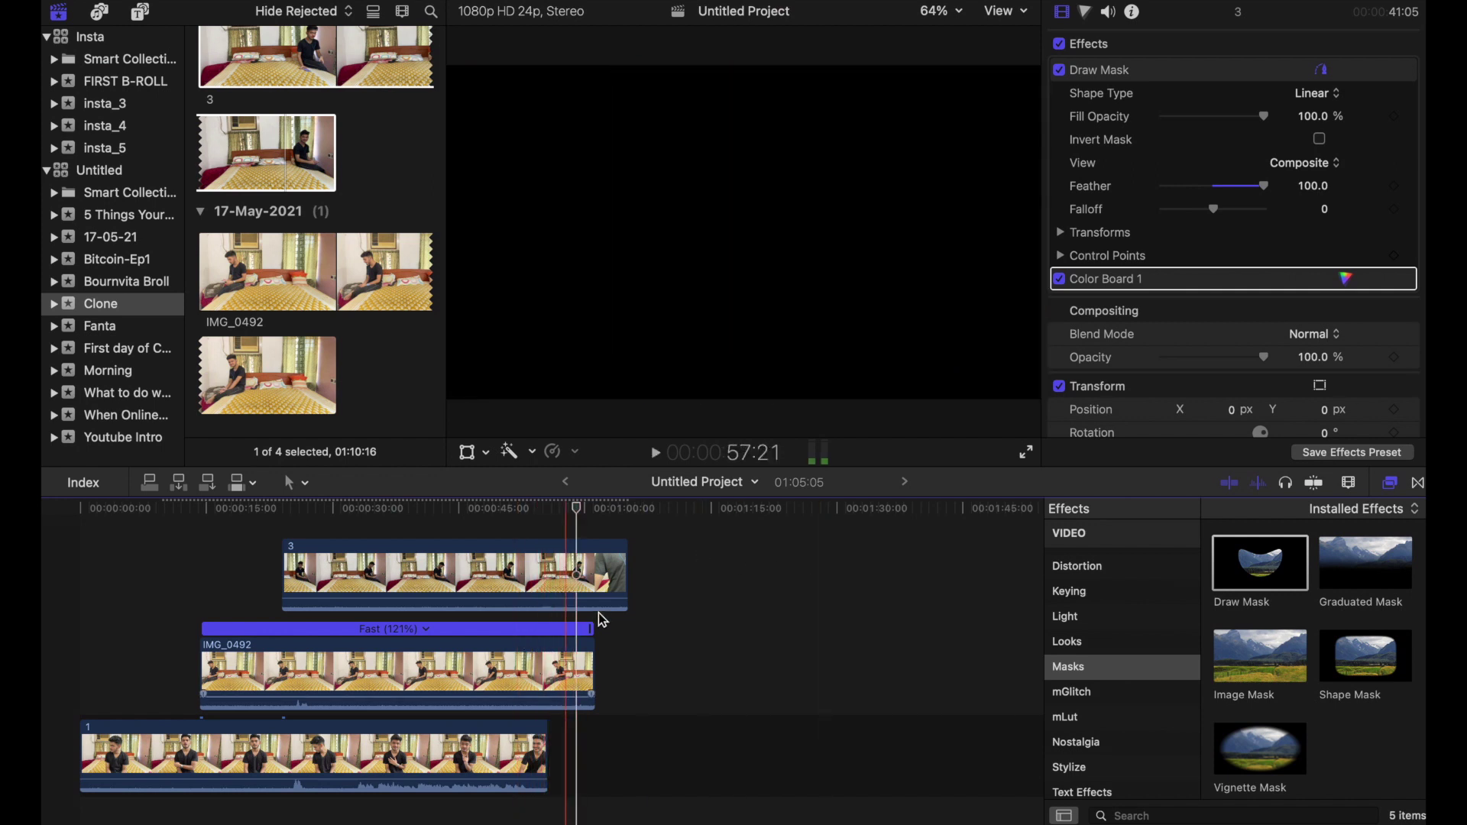
pyautogui.moveTo(596, 636); pyautogui.dragTo(544, 634)
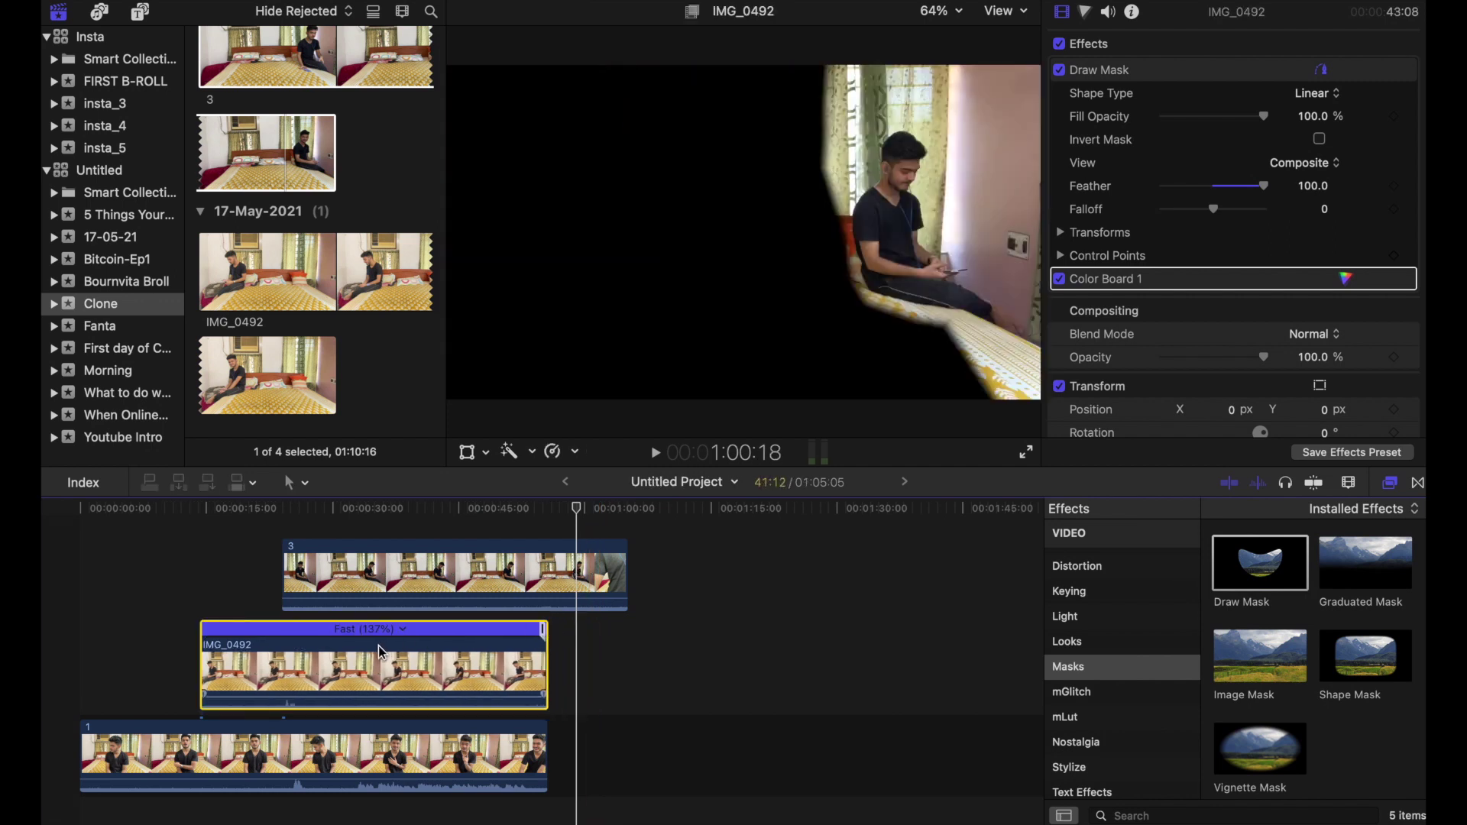
pyautogui.moveTo(374, 662); pyautogui.dragTo(371, 659)
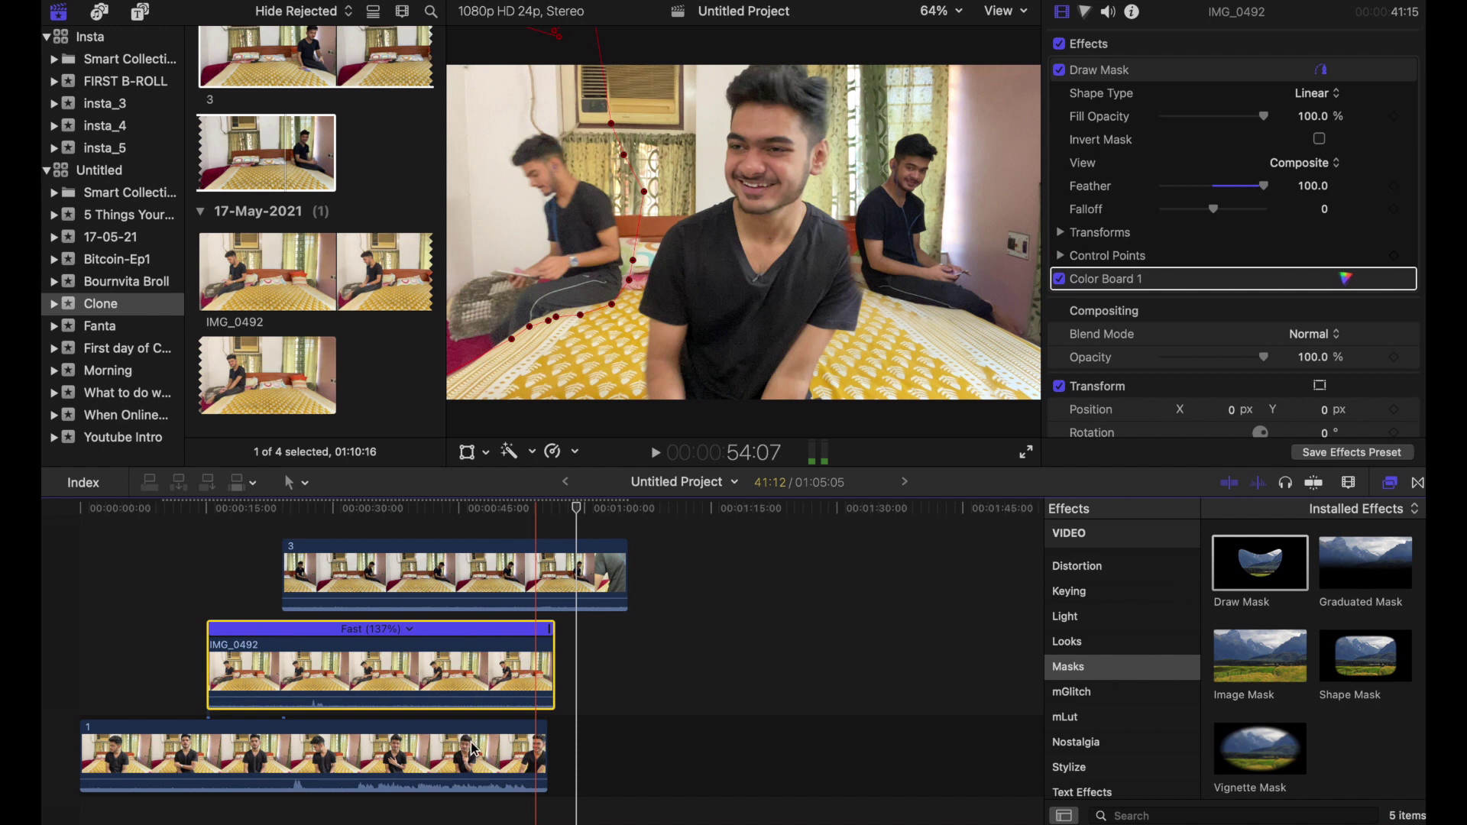
pyautogui.click(477, 769)
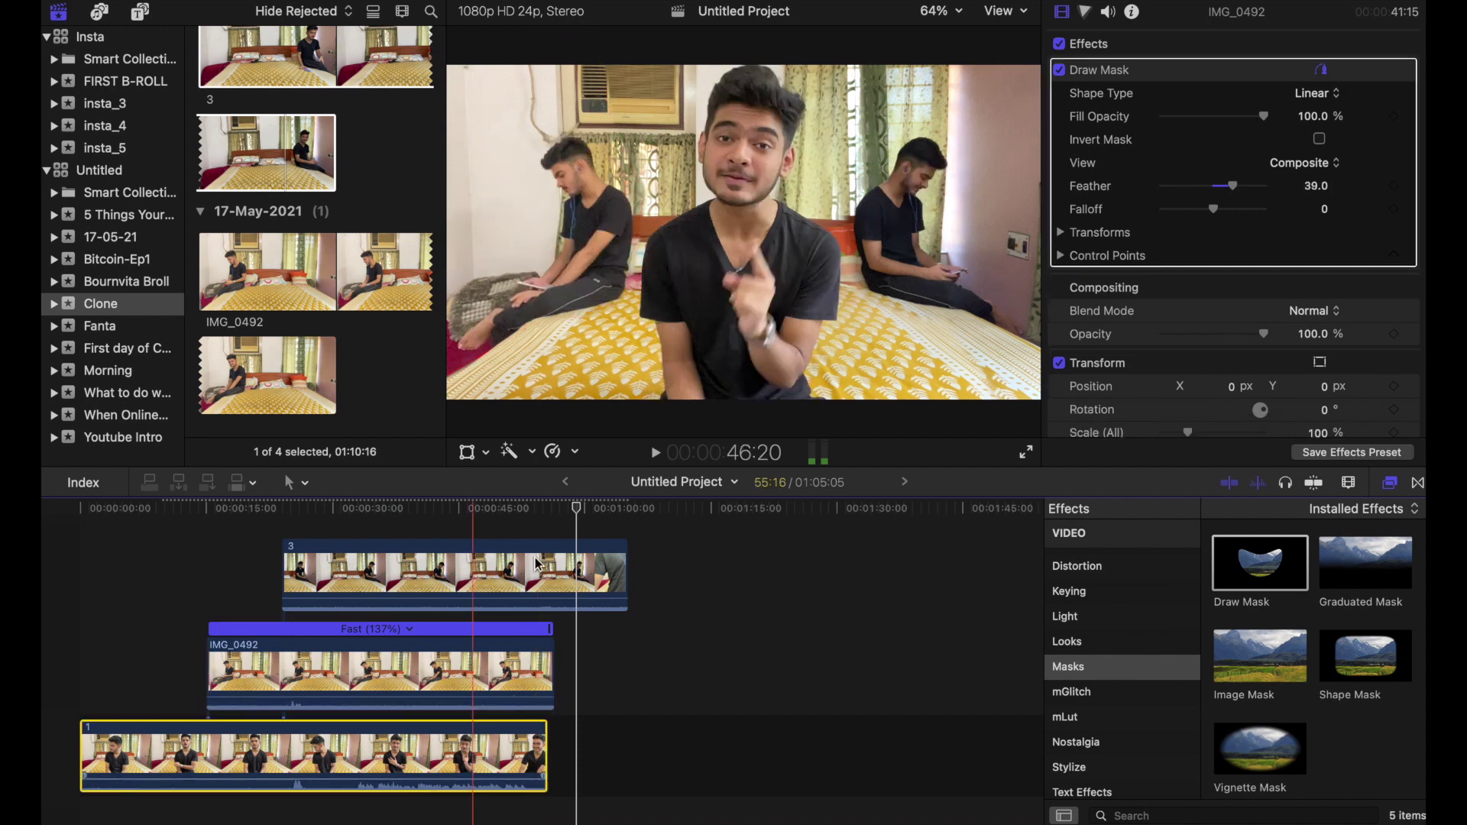
pyautogui.click(516, 522)
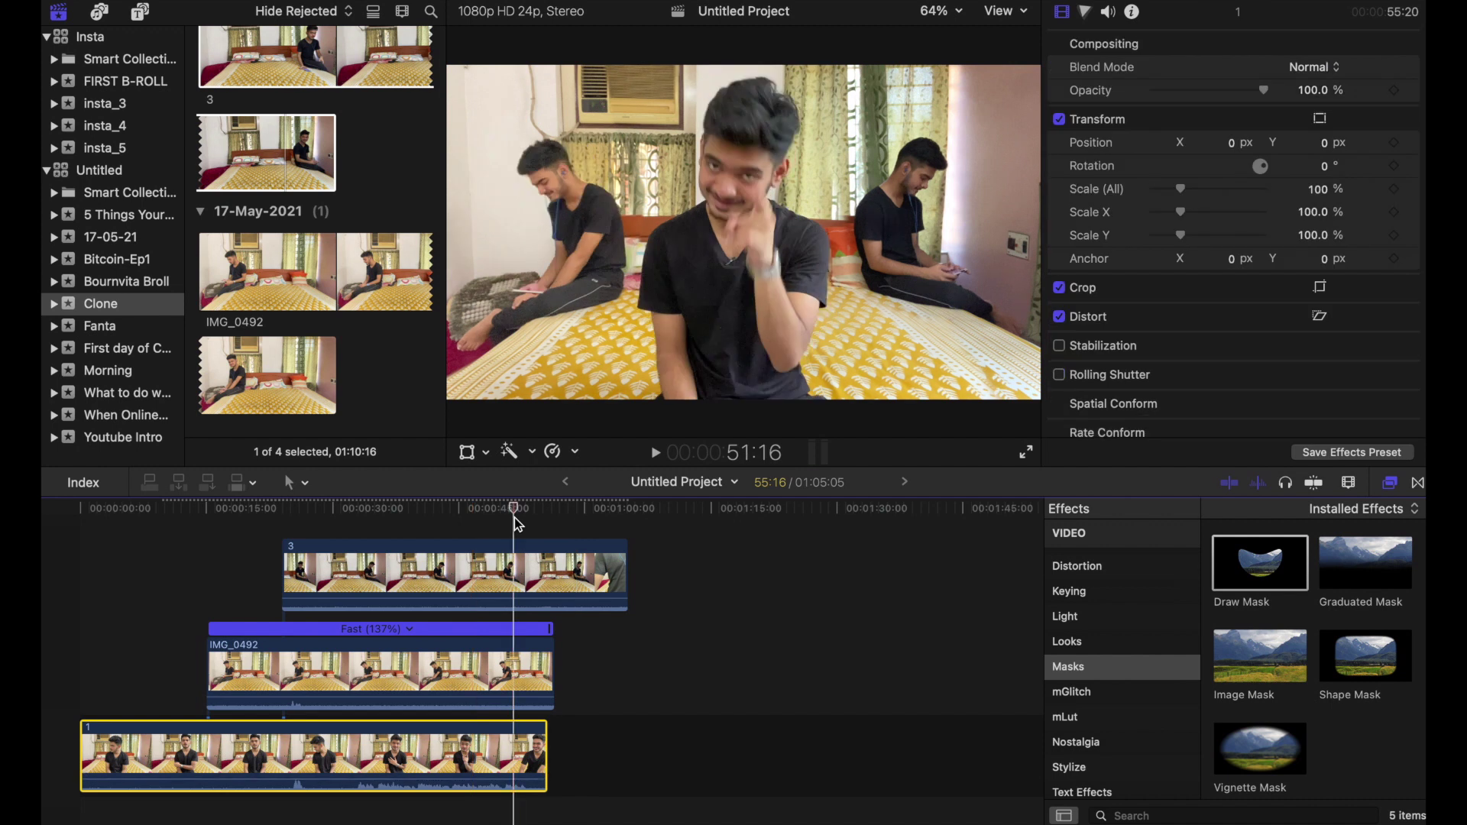
pyautogui.press('space')
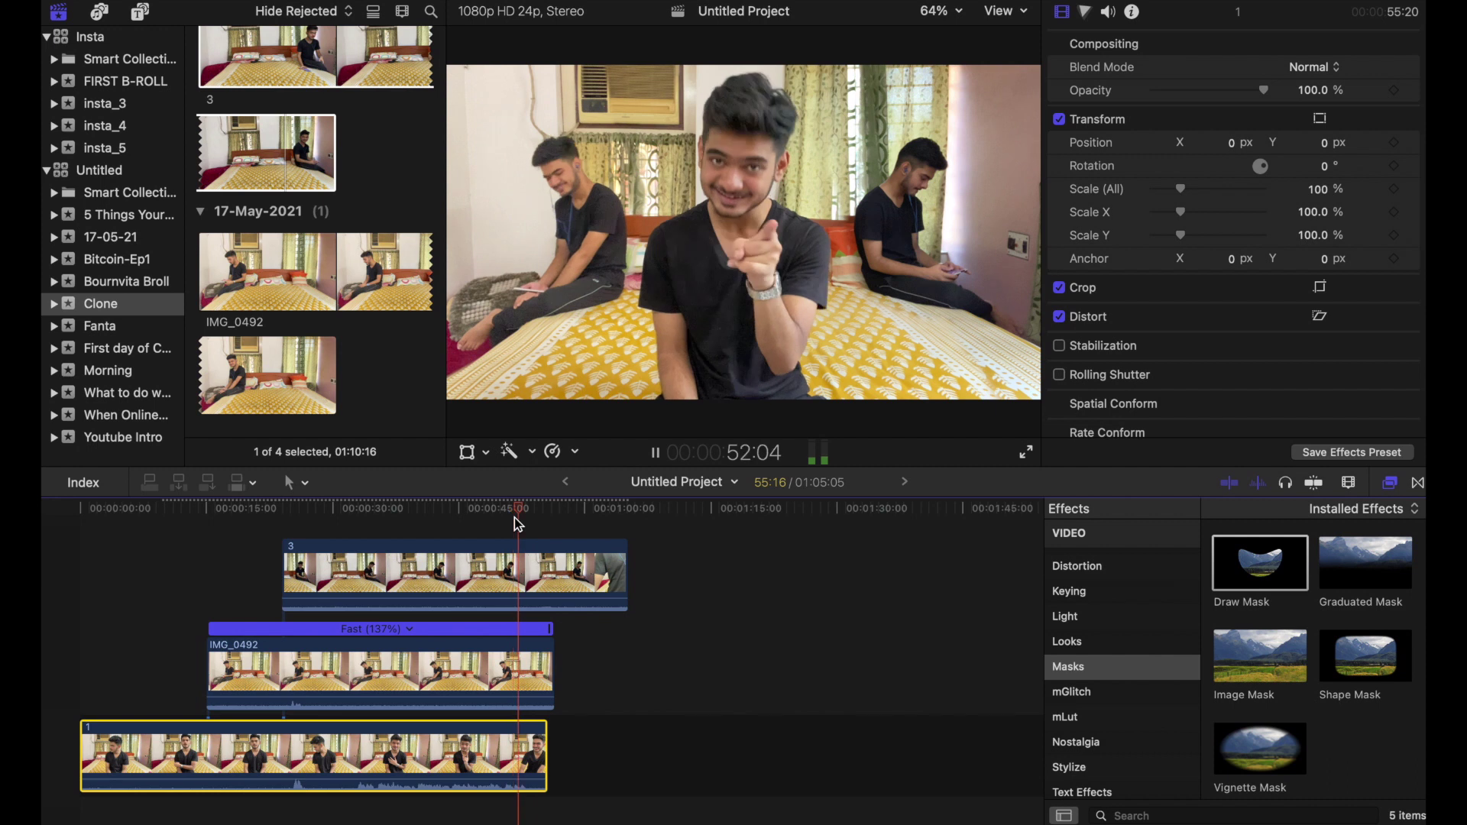